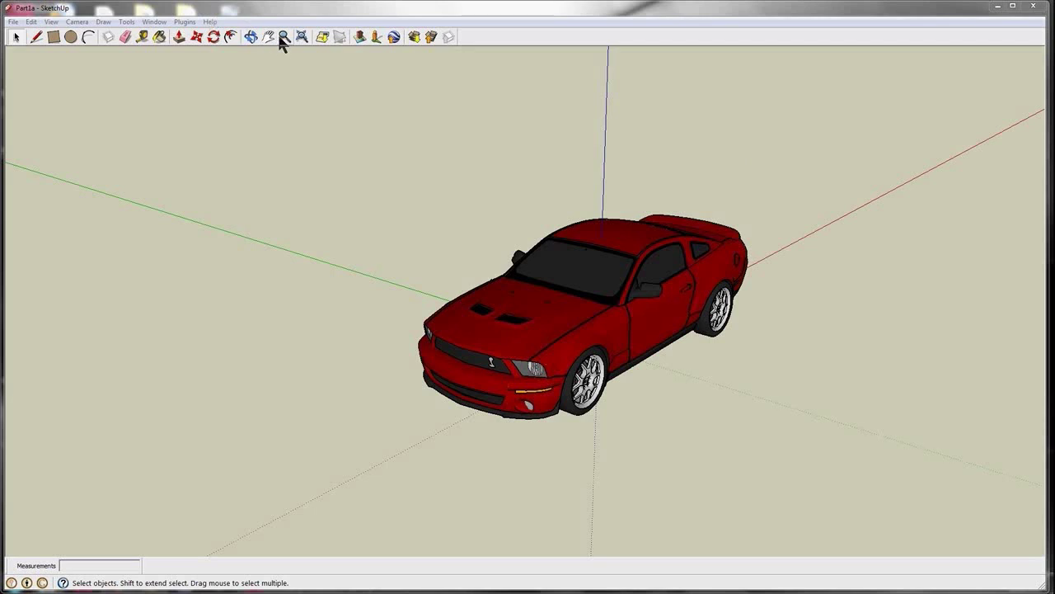
Step: In the standard top view, draw a rectangle of about 851 x 313 cm around the car as its footprint
left_click(272, 38)
mouse_move(812, 147)
left_mouse_down()
mouse_move(728, 219)
mouse_move(582, 210)
mouse_move(638, 184)
left_mouse_up()
left_click(77, 22)
mouse_move(124, 60)
left_click(223, 58)
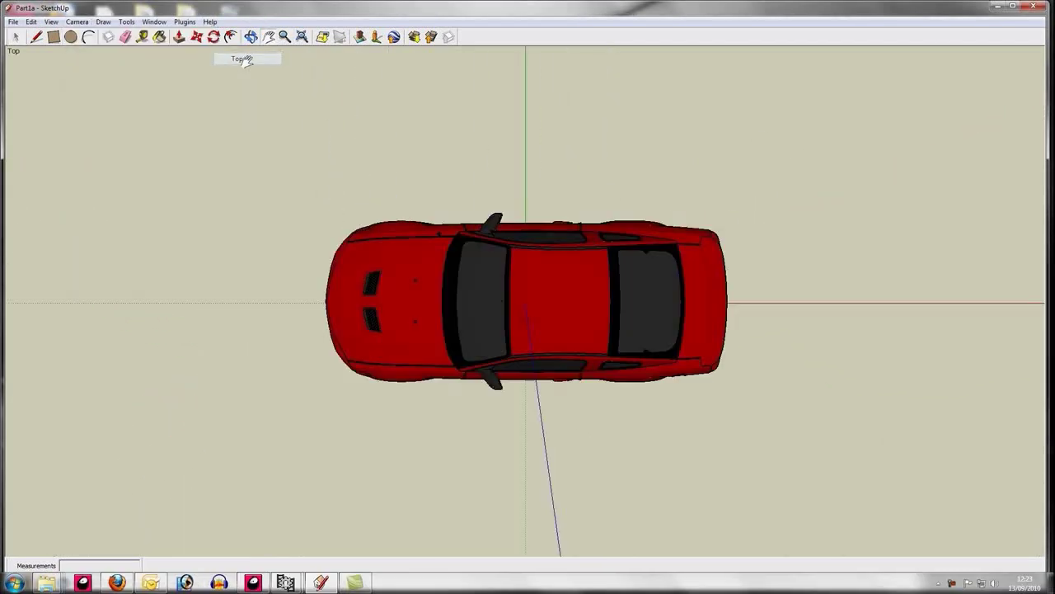
left_click(54, 37)
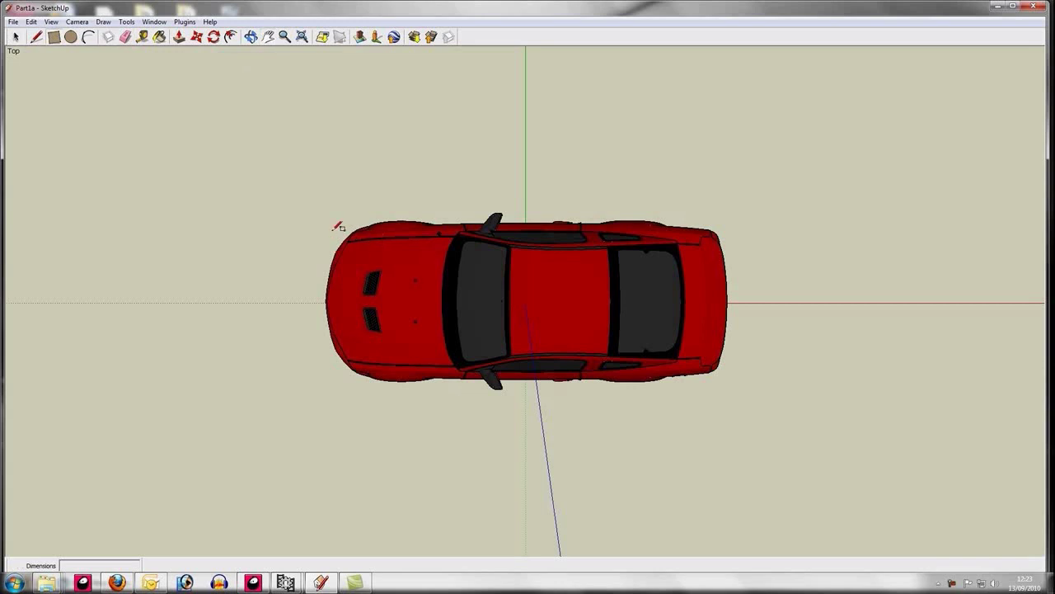
left_click(335, 234)
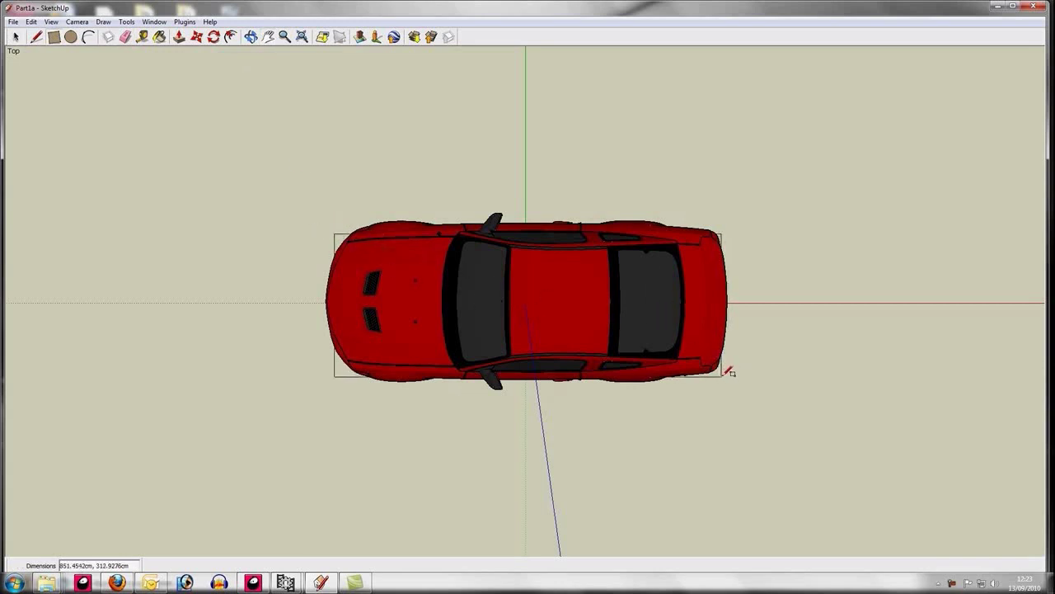
left_click(724, 375)
Step: Push/Pull the footprint rectangle upward by about 172 cm to form a box around the car's lower body
left_click(249, 37)
left_click_drag(382, 321, 761, 209)
left_click(180, 37)
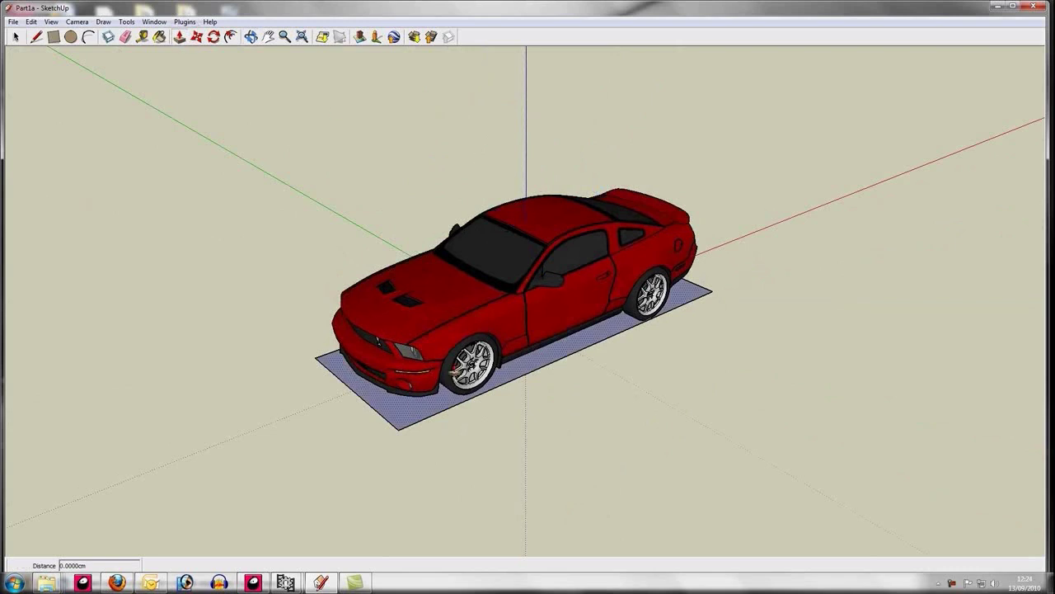
mouse_move(403, 409)
left_mouse_down()
mouse_move(502, 335)
mouse_move(471, 349)
mouse_move(516, 359)
mouse_move(513, 399)
mouse_move(501, 290)
mouse_move(485, 279)
left_mouse_up()
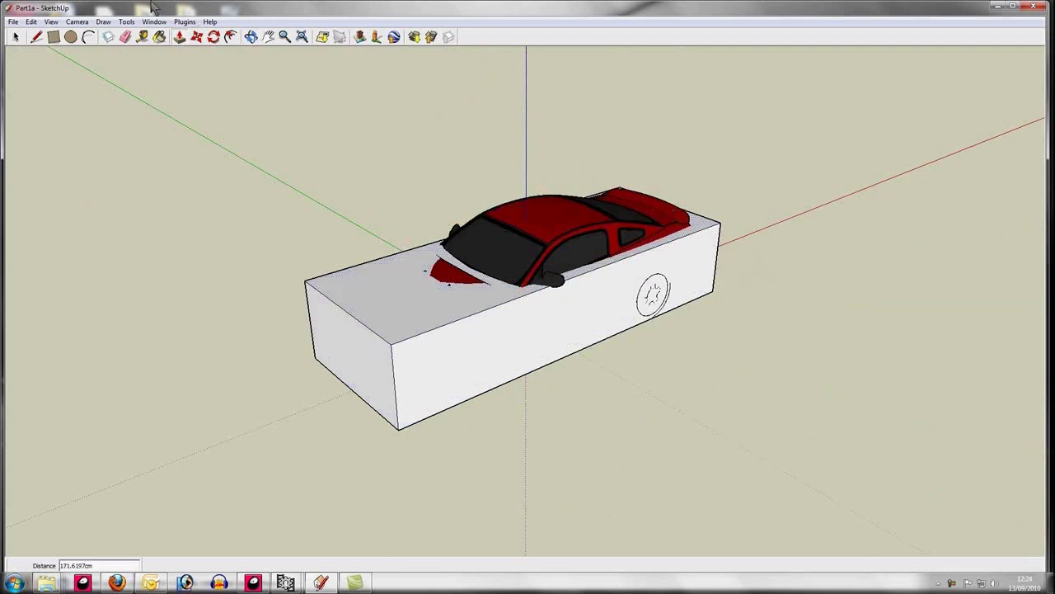
Step: Push the box's front face inward by about 14 cm so it meets the car's front bumper
left_click(251, 37)
left_click_drag(270, 113, 427, 47)
left_click(179, 36)
left_click(523, 388)
left_click(523, 388)
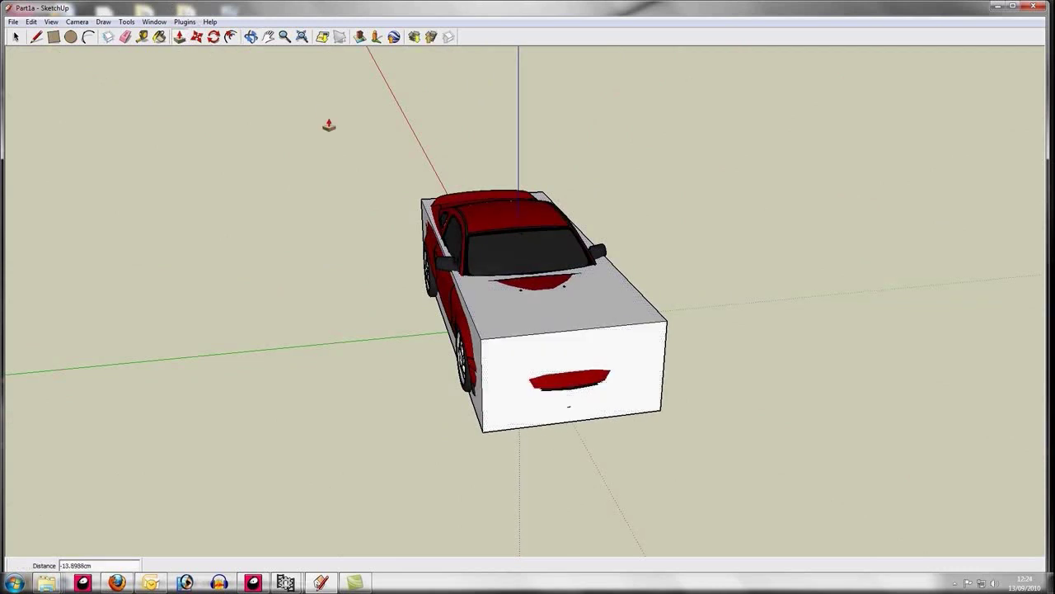
Step: Pull the box's long face on the car's passing side outward by about 7 cm to fit the wheels and doors
left_click(252, 36)
left_click_drag(292, 159, 376, 101)
left_click(178, 37)
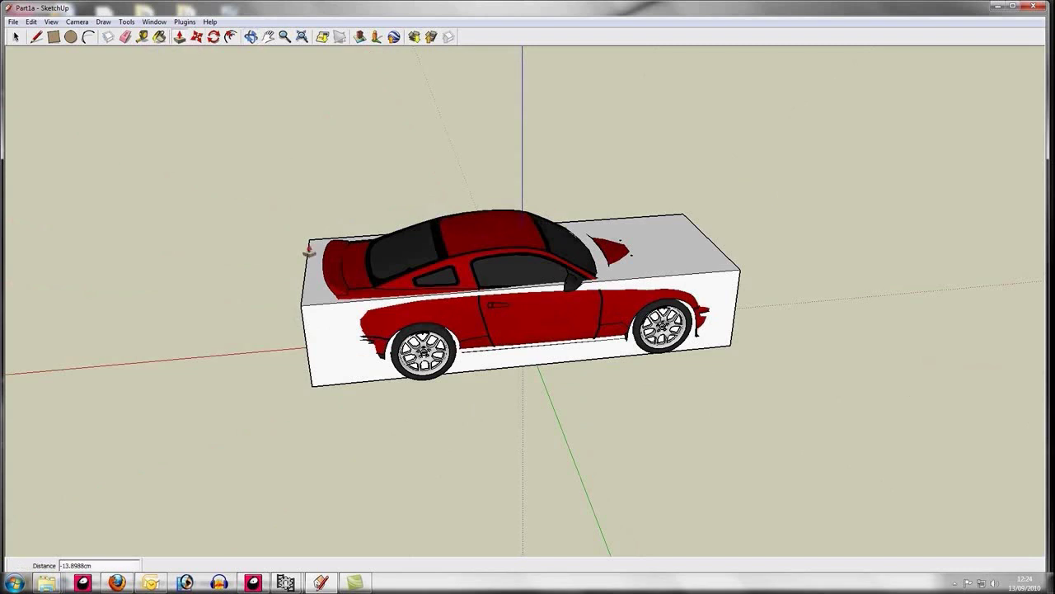
left_click(349, 338)
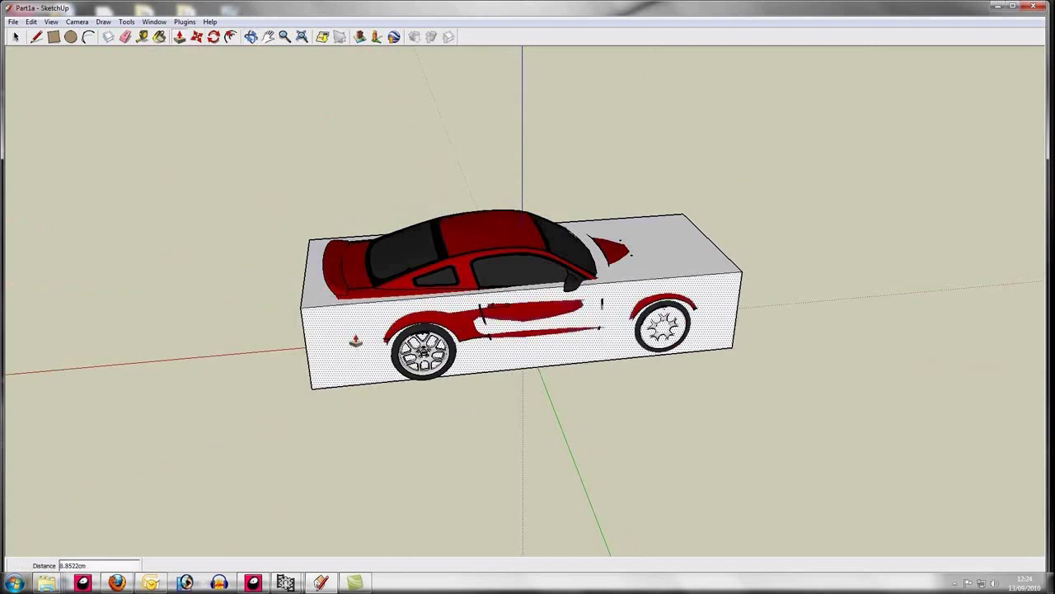
left_click(357, 340)
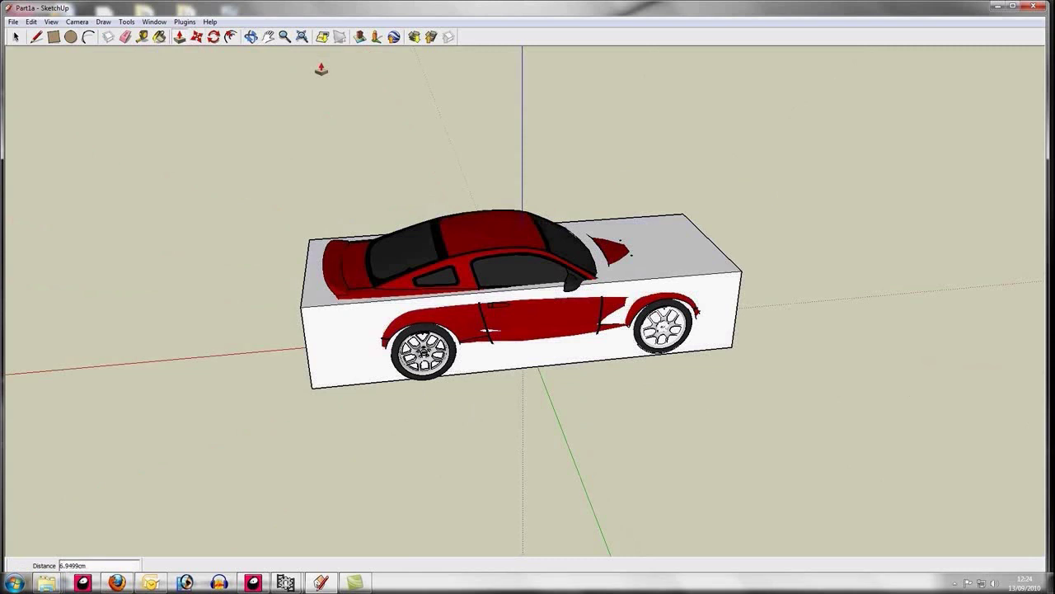
Step: Push the box's rear face inward by about 26 cm so it meets the car's rear bumper
left_click(251, 37)
left_click_drag(355, 207, 709, 195)
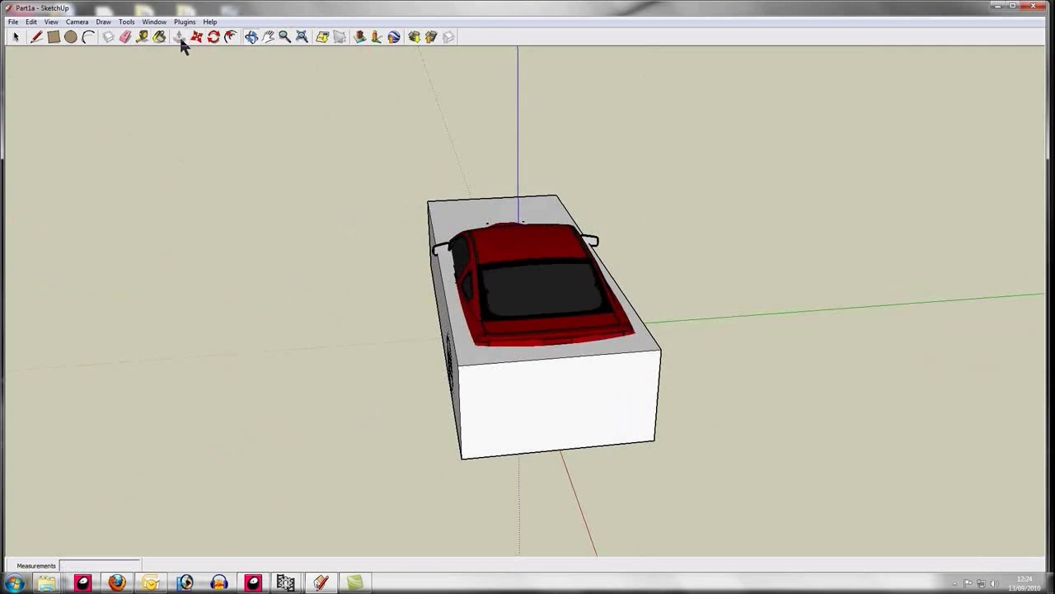
left_click(179, 37)
left_click(542, 415)
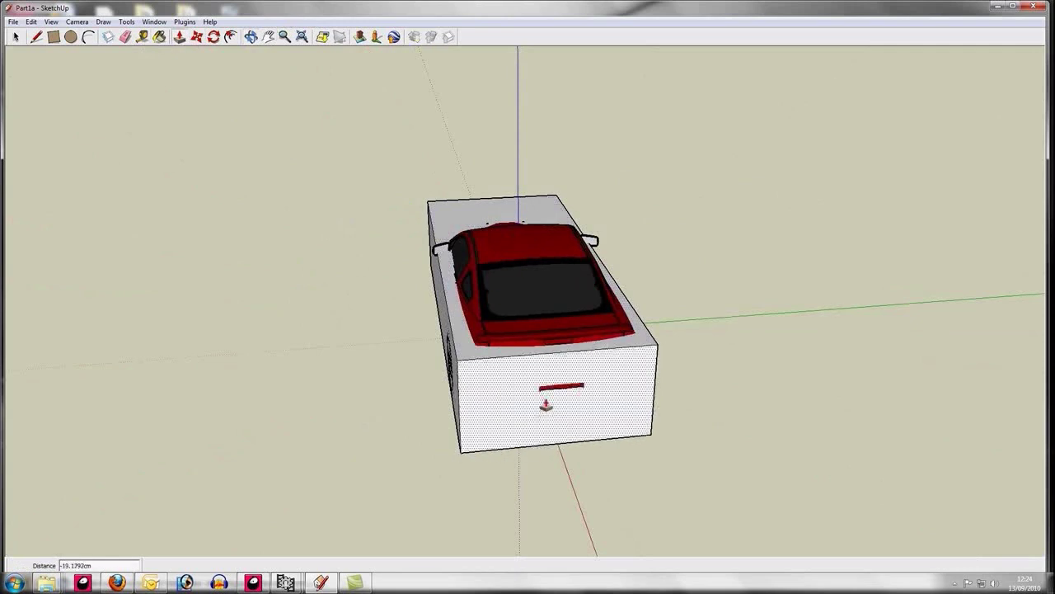
left_click(543, 400)
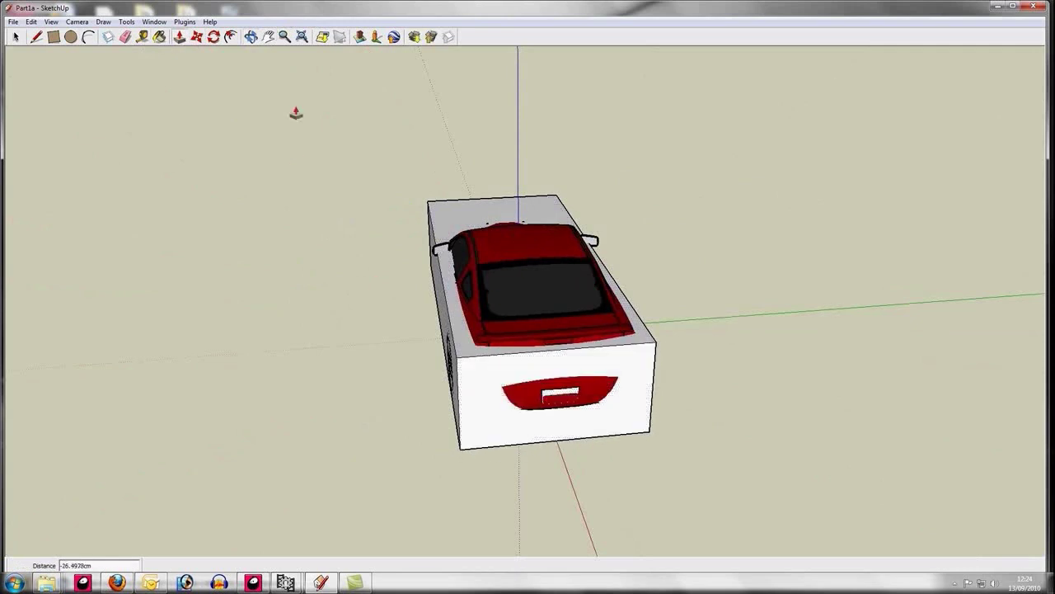
Step: Push the box's remaining long side face inward by about 11 cm so it lines up with the car's wheels and door
left_click(251, 37)
left_click_drag(314, 168, 693, 204)
left_click(179, 36)
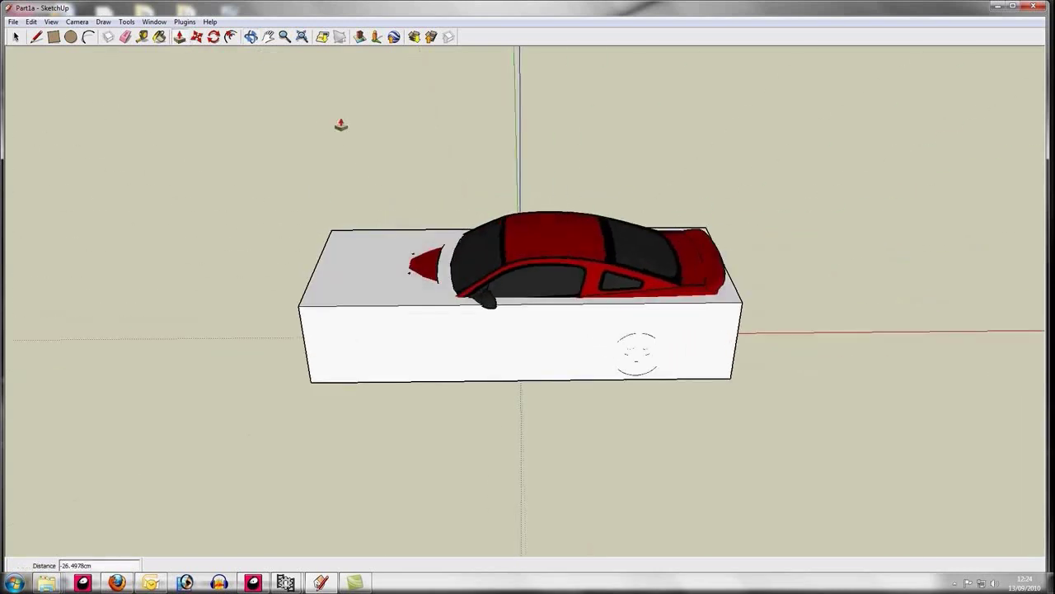
left_click(503, 348)
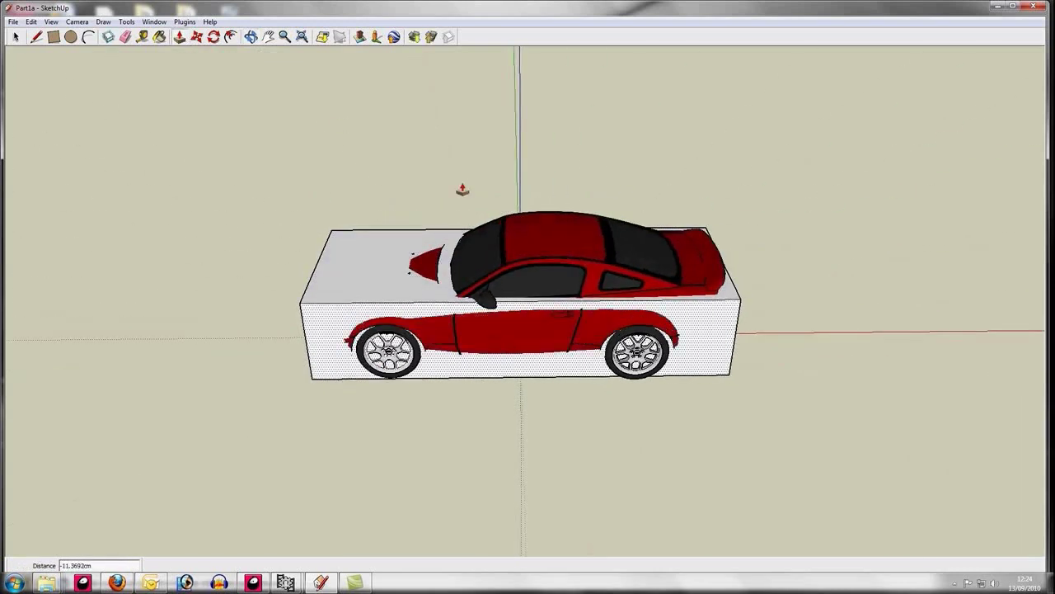
left_click(507, 345)
Step: In the standard top view, draw a line of about 311 cm across the box's top face at the windscreen base
left_click(251, 37)
left_click_drag(341, 157, 461, 182)
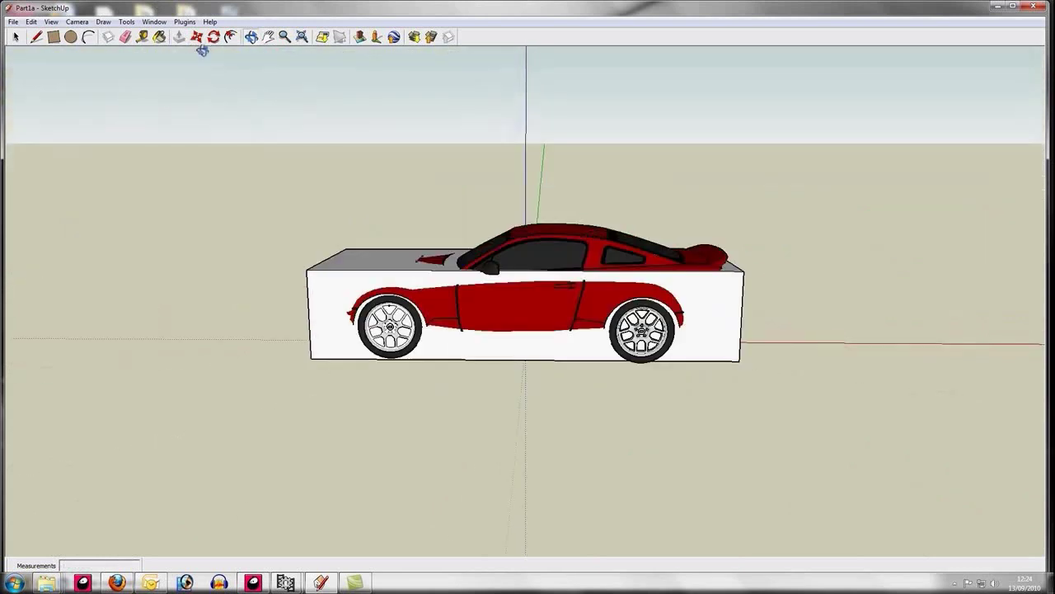
left_click(104, 21)
mouse_move(76, 21)
mouse_move(184, 59)
left_click(235, 60)
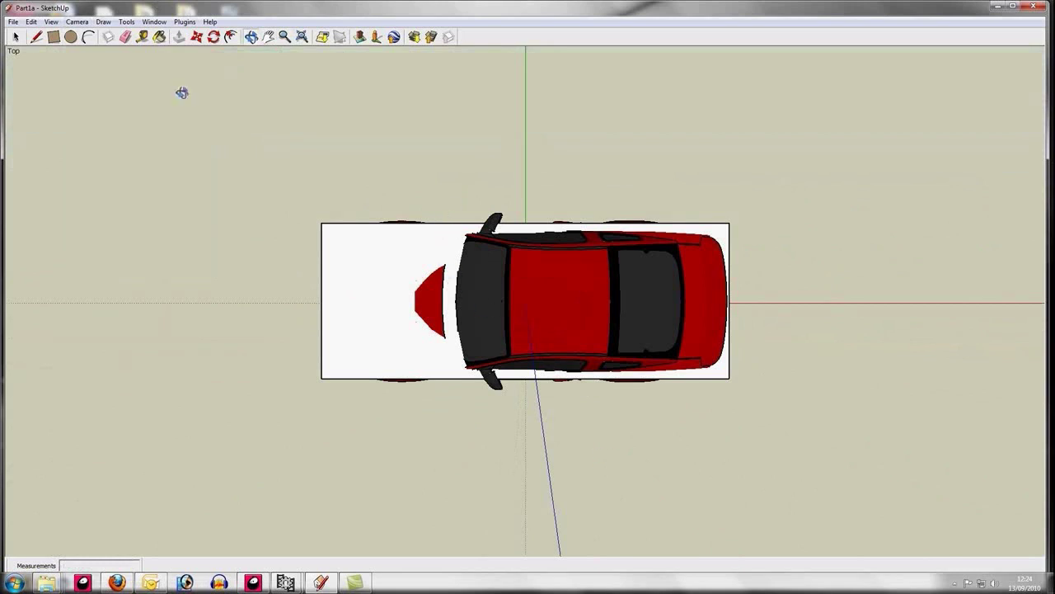
left_click(37, 37)
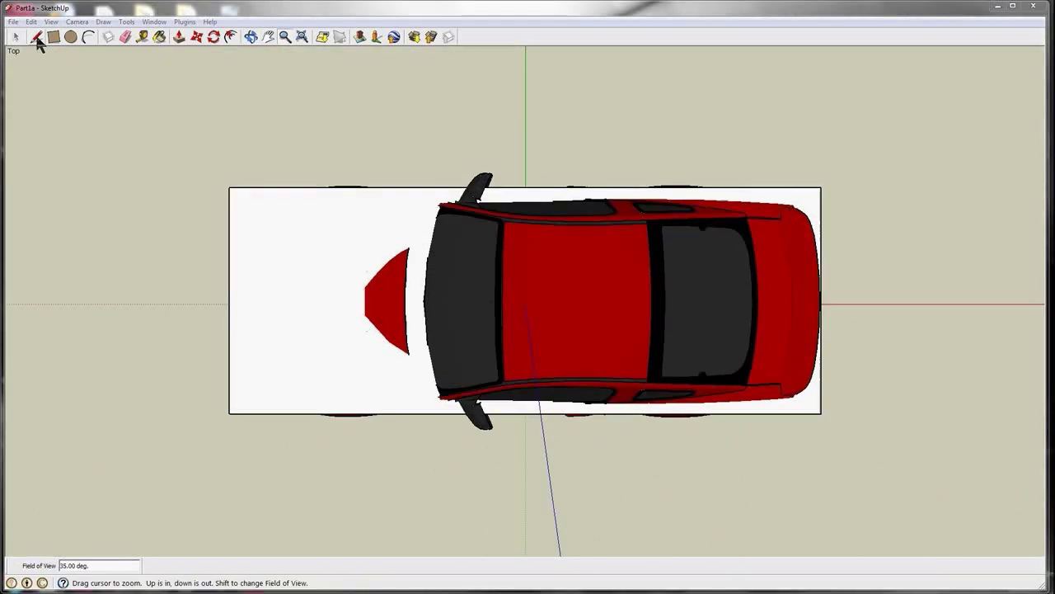
left_click(36, 38)
left_click(428, 188)
left_click(429, 412)
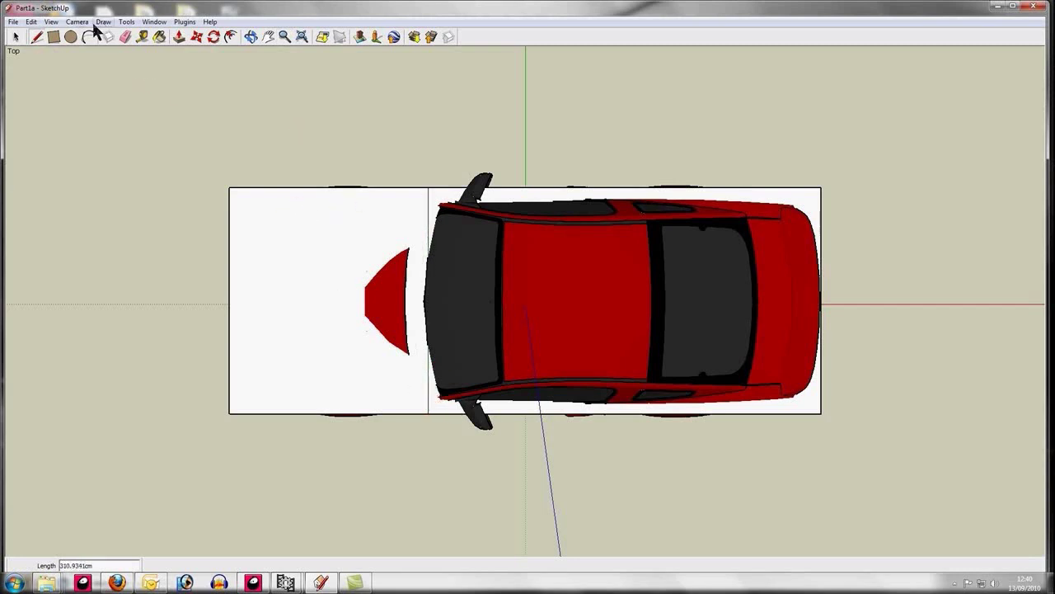
Step: Scale the box's front face down from its upper edge so the bonnet surface slopes toward the front
left_click(251, 37)
left_click_drag(173, 306, 329, 249)
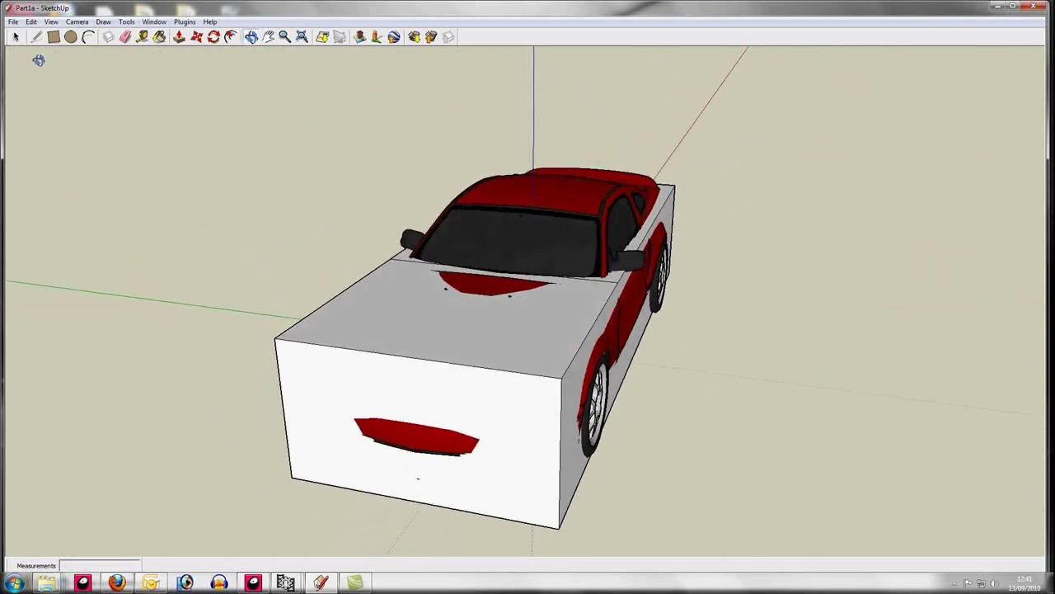
left_click(15, 37)
left_click(437, 396)
left_click(126, 22)
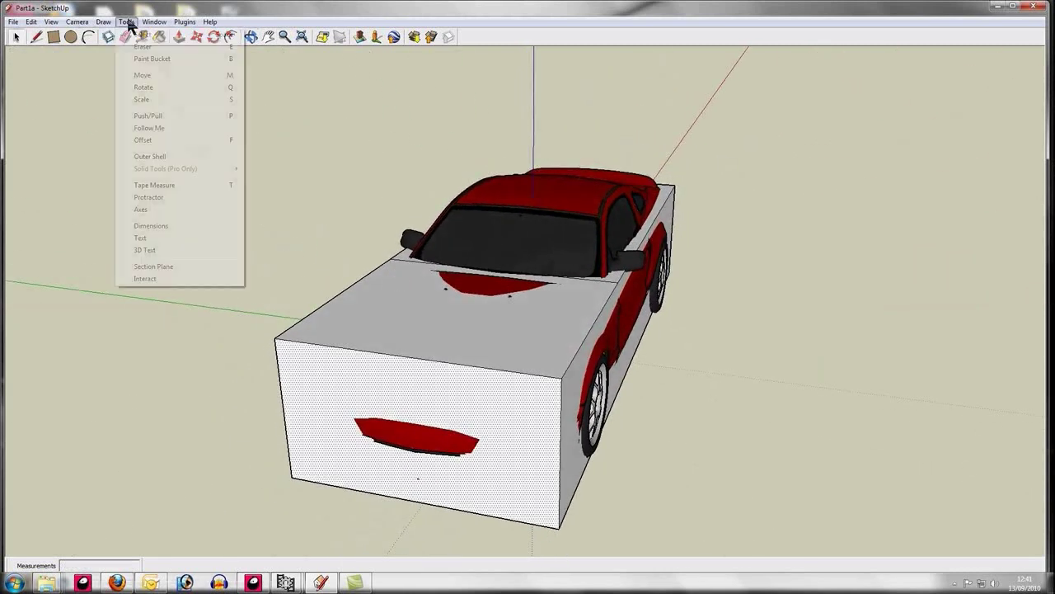
left_click(159, 99)
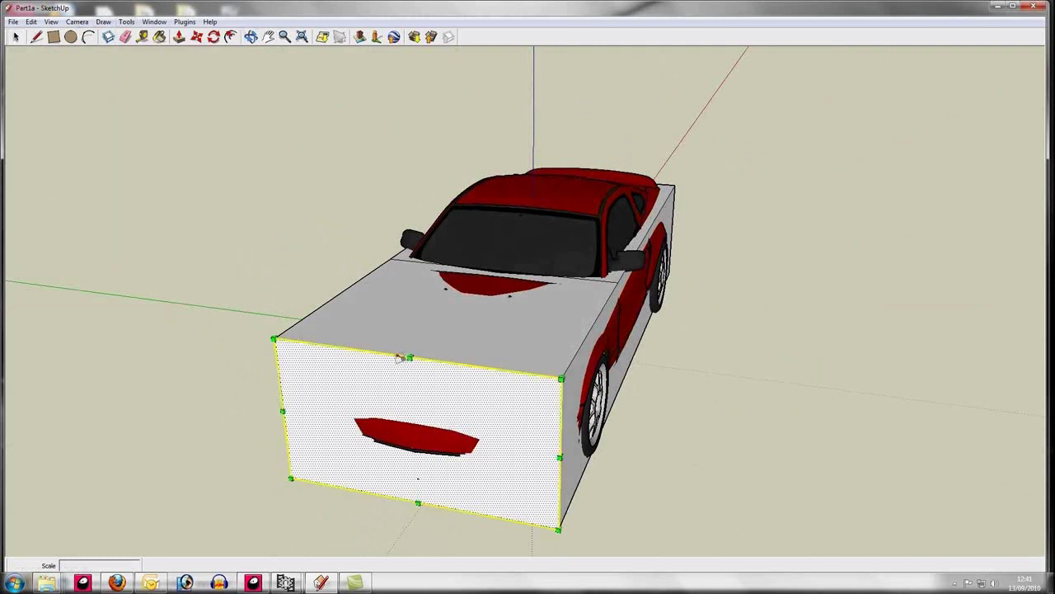
left_click_drag(408, 356, 397, 392)
Step: Scale the front face again from its upper edge to fine-tune the bonnet slope and check it from the side
left_click(251, 37)
left_click_drag(685, 397, 698, 376)
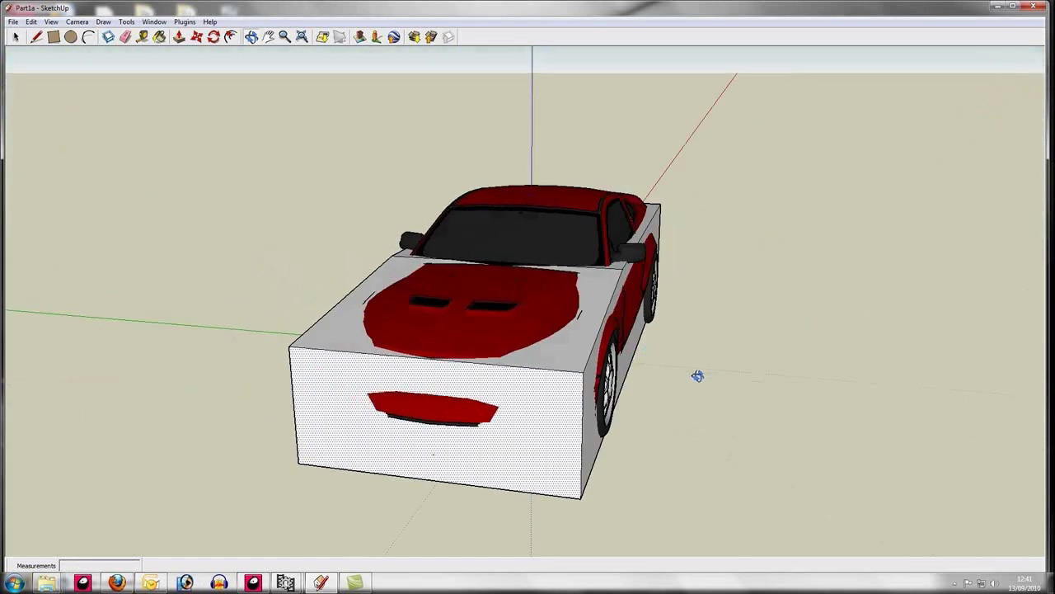
left_click(129, 21)
left_click(174, 101)
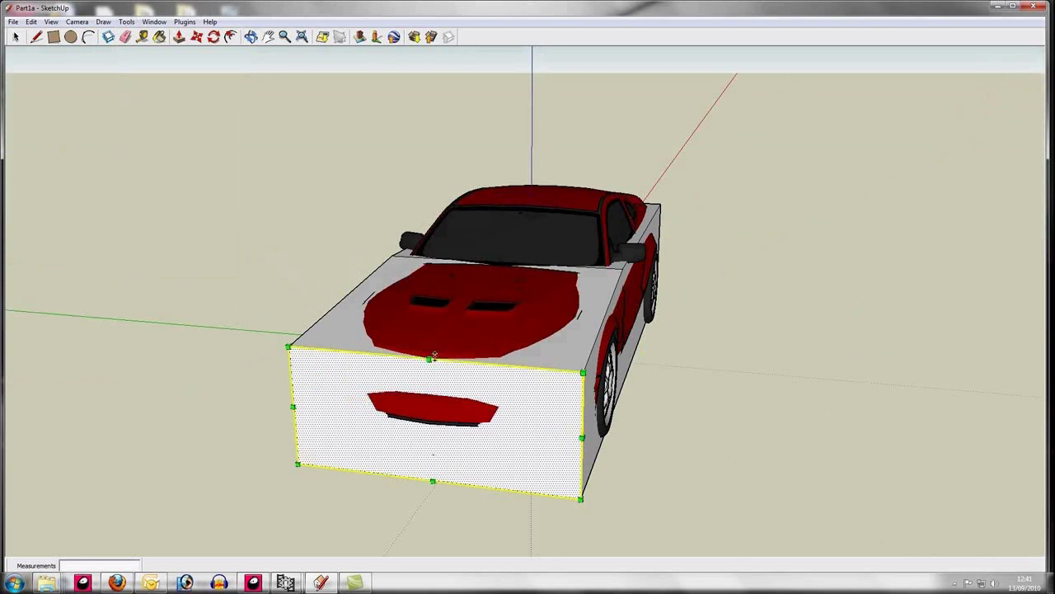
left_click_drag(429, 358, 429, 357)
left_click(251, 38)
left_click_drag(511, 312, 354, 345)
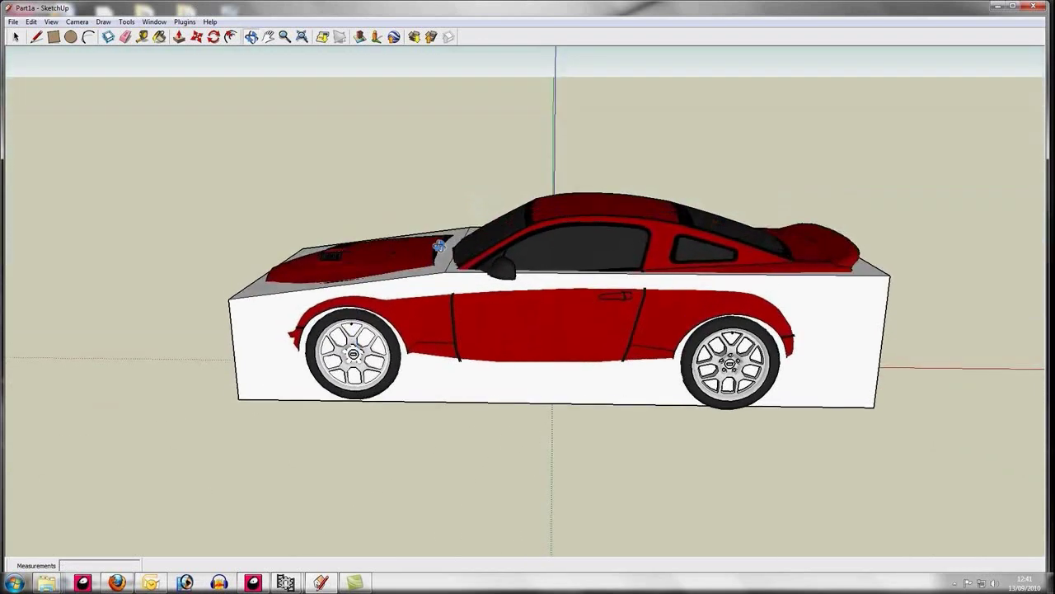
left_click_drag(441, 246, 441, 304)
Step: In the top view, draw two lines of about 540 cm along both cabin sides from the windscreen line to the rear edge
left_click(77, 22)
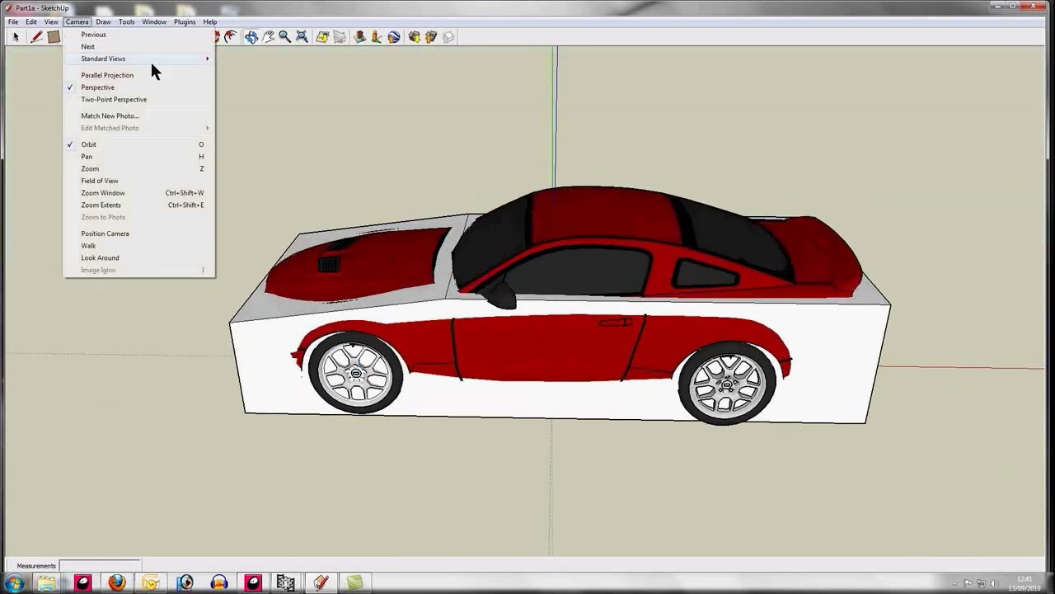
mouse_move(197, 56)
left_click(235, 62)
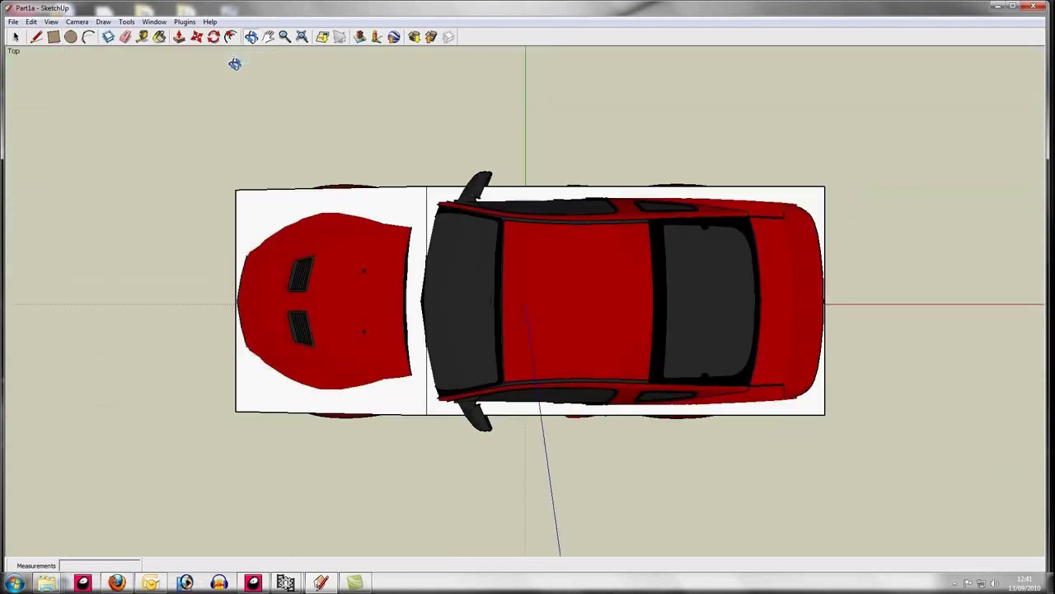
left_click(53, 37)
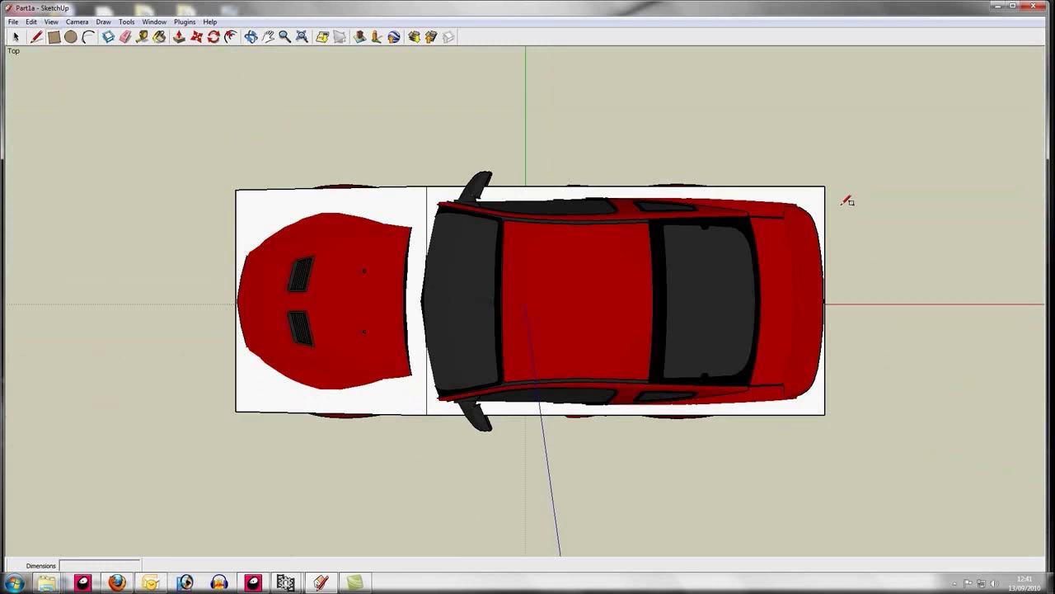
left_click(37, 37)
left_click(427, 203)
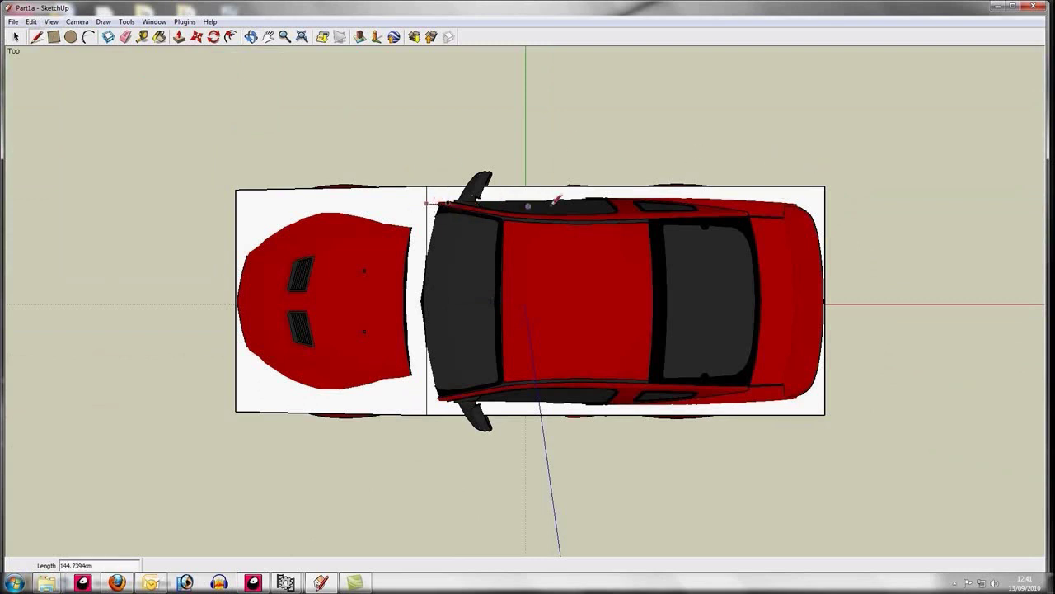
left_click(827, 202)
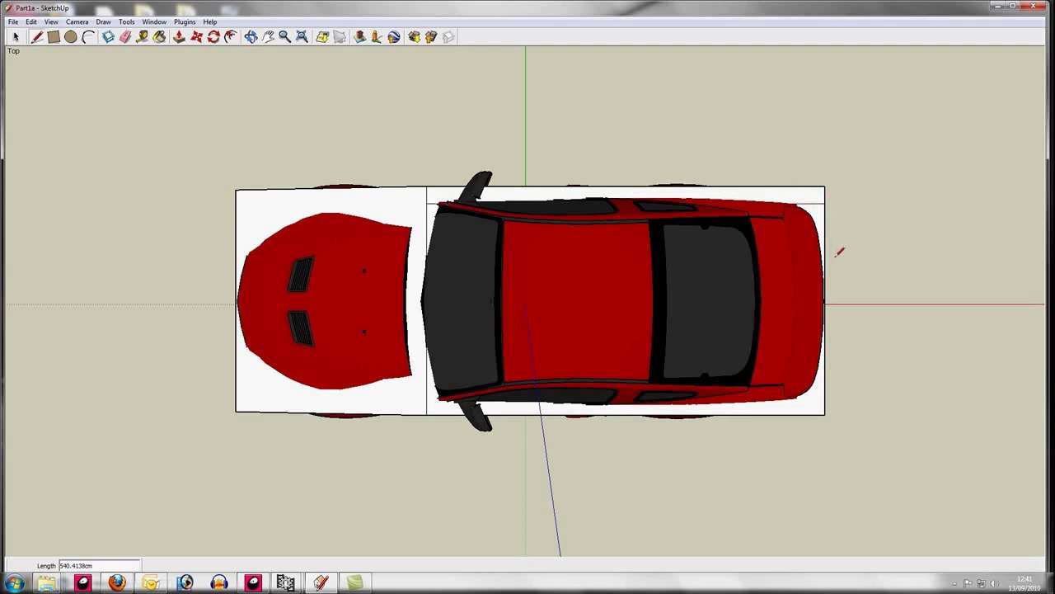
left_click(427, 400)
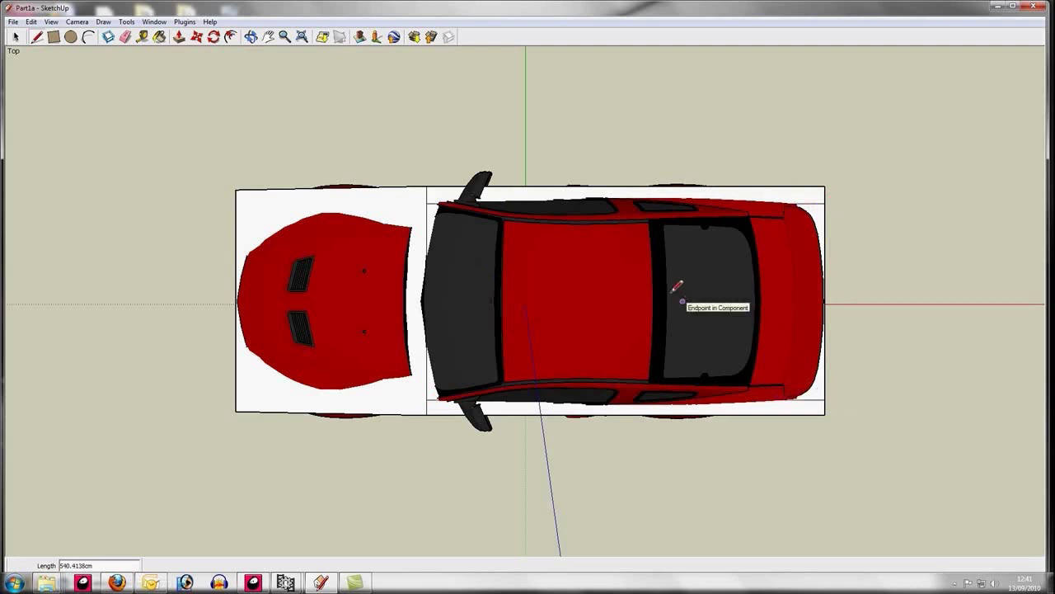
Step: Push/Pull the top face between the two cabin lines upward into a cabin block and inspect it from all sides
left_click(16, 37)
left_click(815, 396)
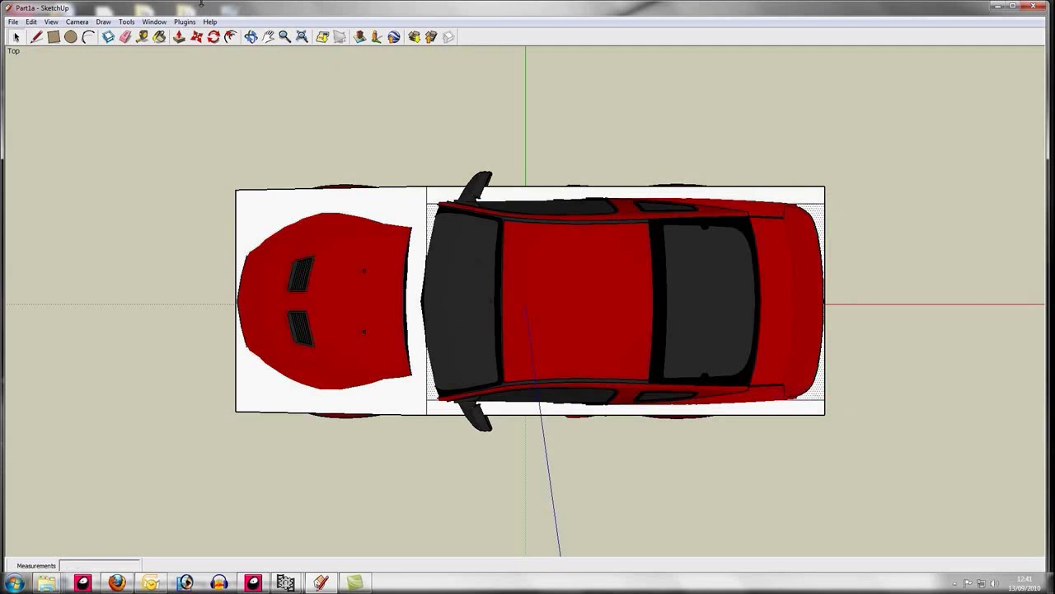
left_click(178, 37)
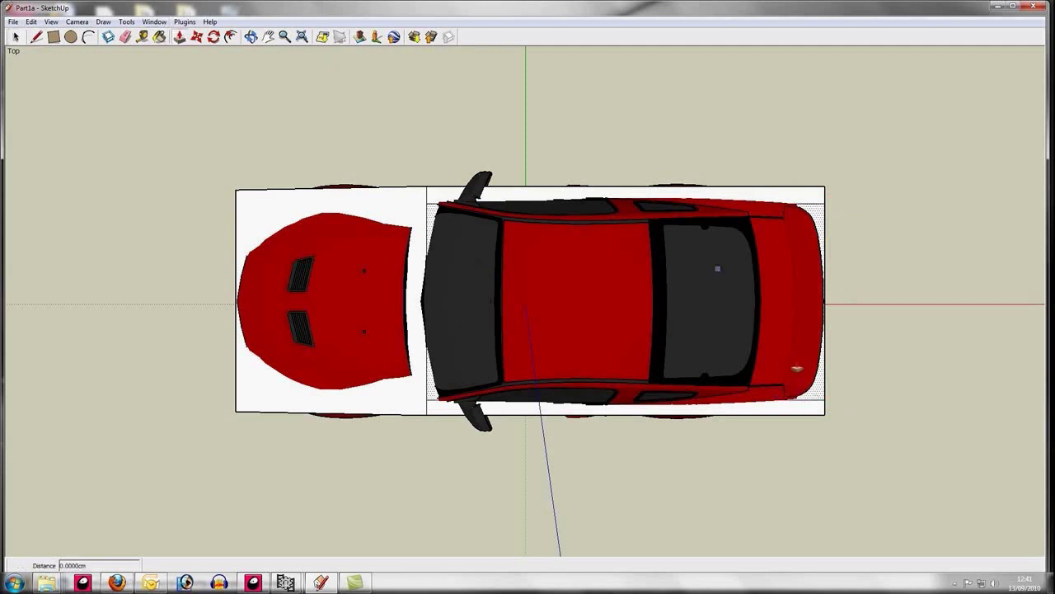
left_click_drag(819, 392, 648, 111)
left_click(250, 36)
left_click_drag(394, 190, 637, 243)
left_click_drag(476, 246, 722, 244)
left_click_drag(301, 211, 621, 209)
left_click_drag(198, 211, 600, 210)
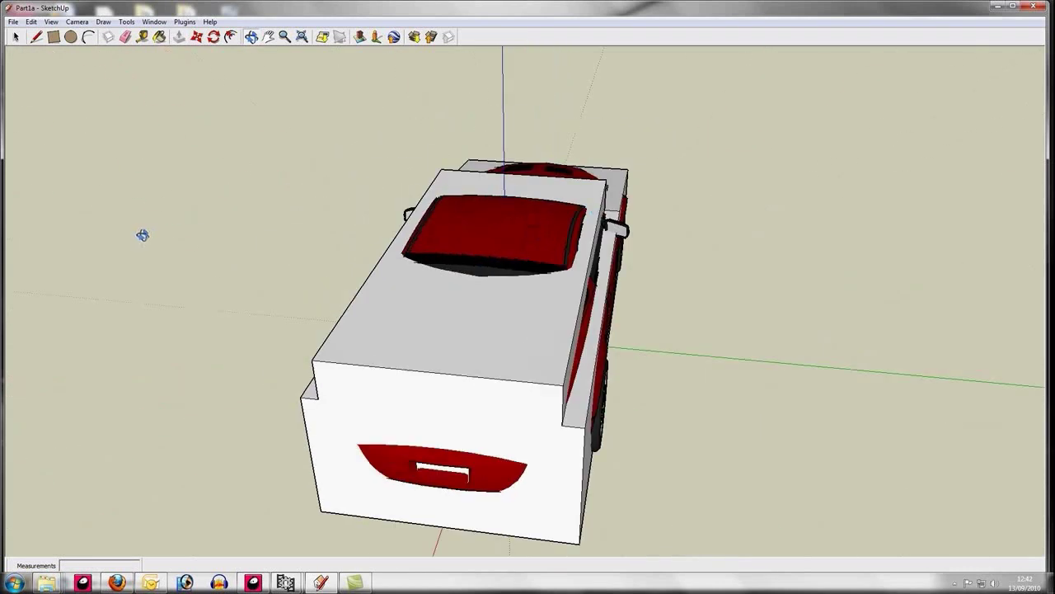
left_click_drag(259, 242, 878, 250)
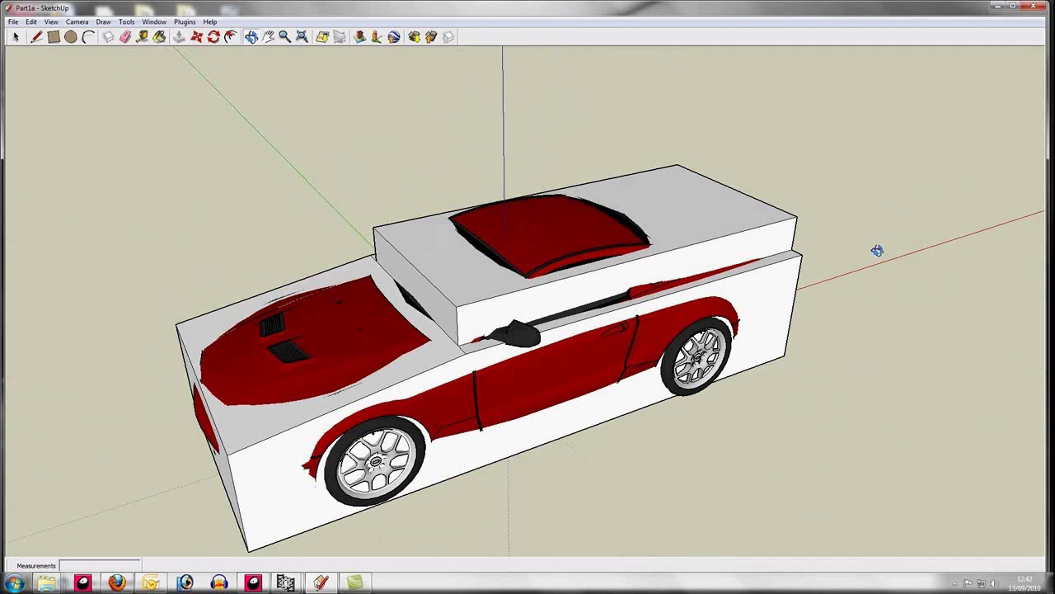
Step: In the top view, draw two lines across the cabin block's top face along the roof's front and rear edges
left_click(77, 22)
mouse_move(207, 59)
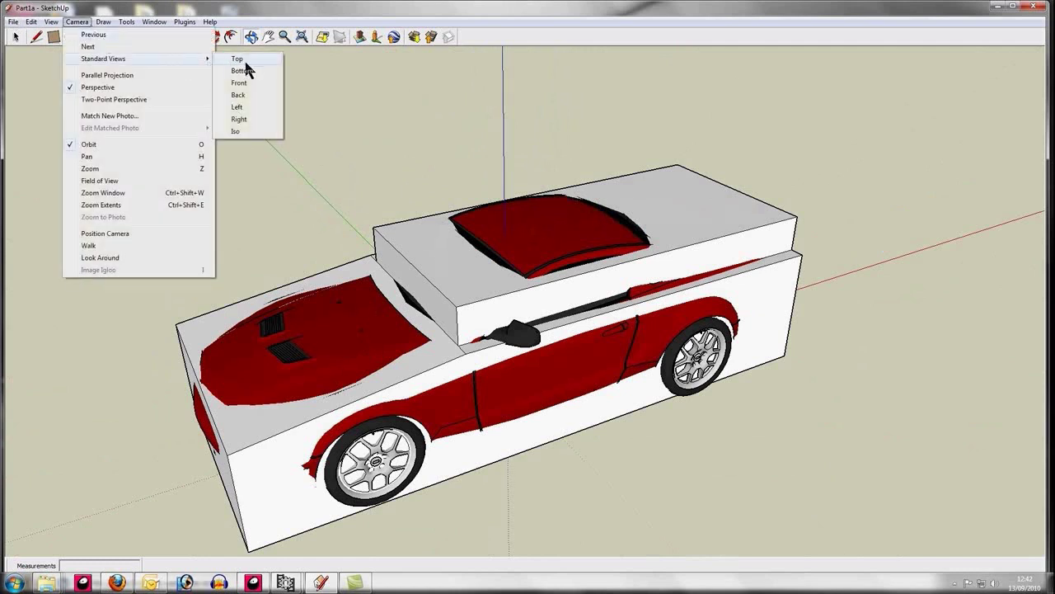
left_click(243, 59)
left_click(37, 37)
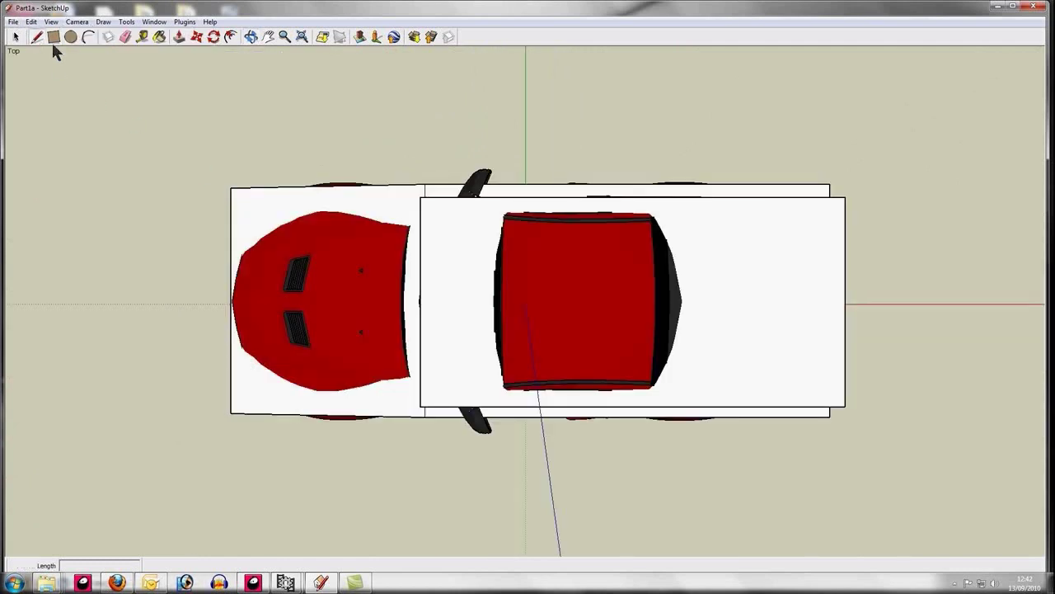
left_click(503, 198)
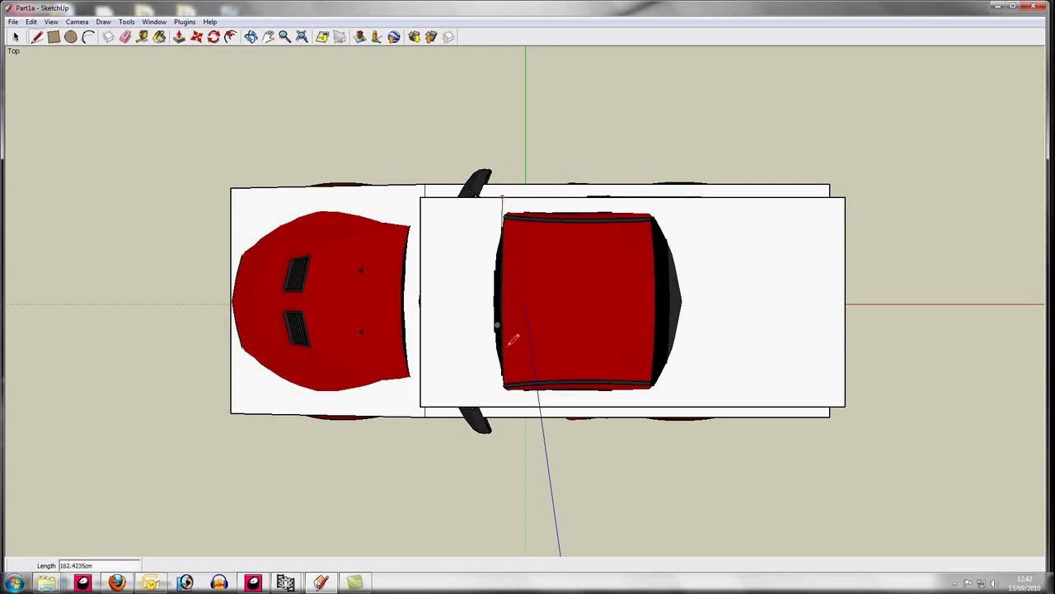
left_click(504, 404)
left_click(651, 198)
left_click(651, 405)
Step: Push/Pull the rear section of the cabin block down to the boot level, exposing the car's rear window
left_click(179, 36)
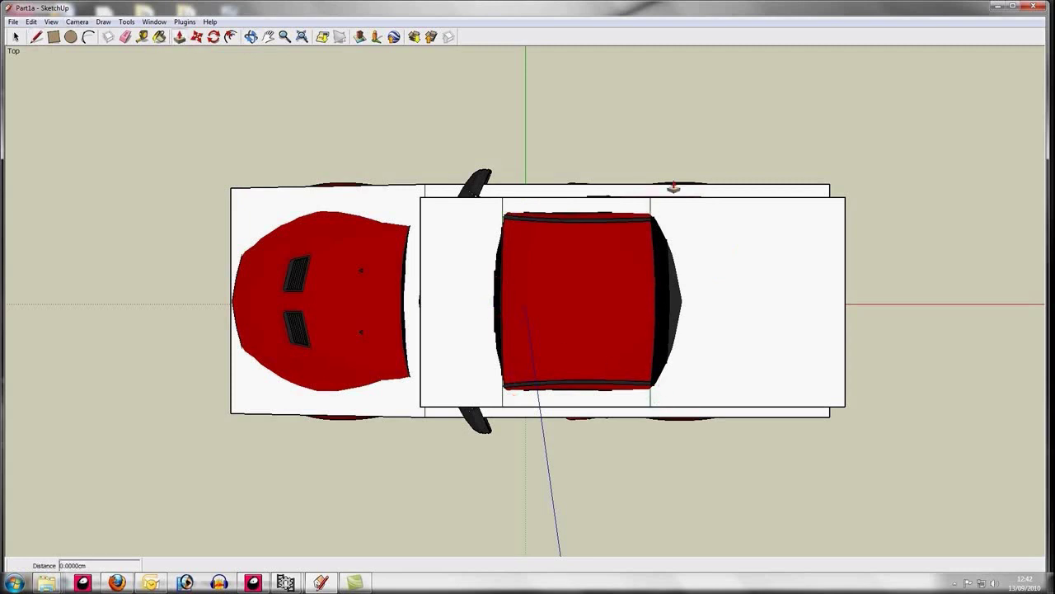
left_click(761, 283)
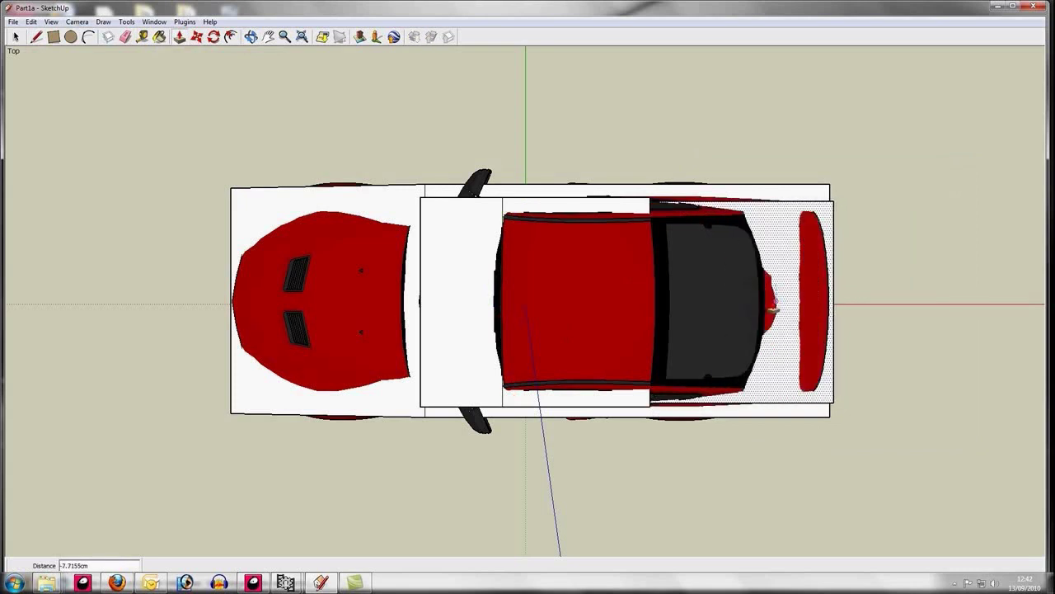
left_click(773, 307)
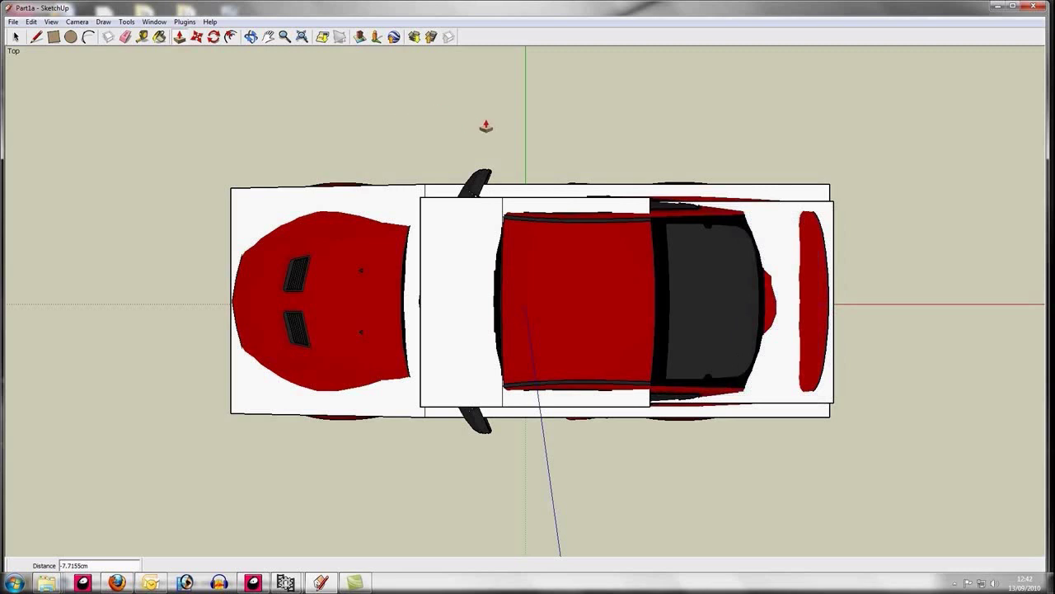
Step: Push/Pull the middle cabin section up until it covers nearly all of the red roof, and check it in perspective
left_click(549, 206)
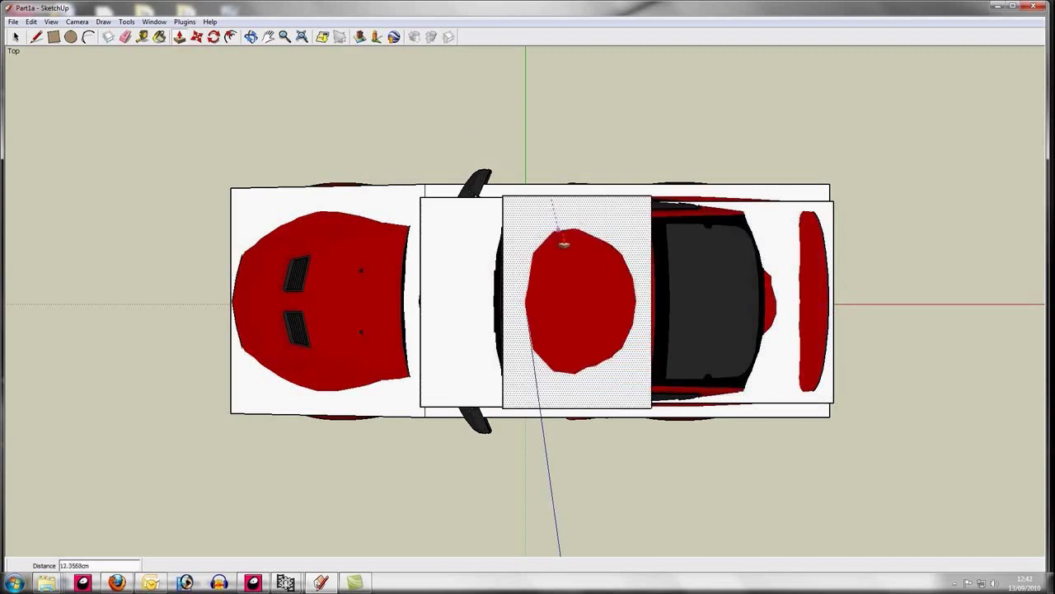
left_click(567, 282)
left_click(250, 37)
left_click_drag(382, 229, 348, 230)
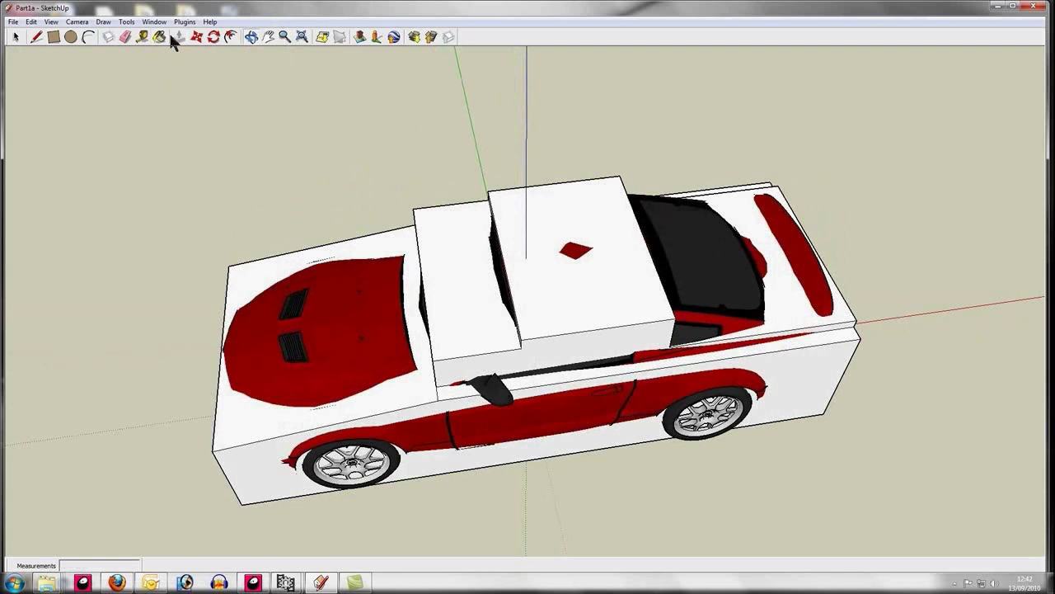
Step: Push/Pull the front section of the cabin block down about 52 cm to the bonnet level, exposing the windscreen
left_click(36, 37)
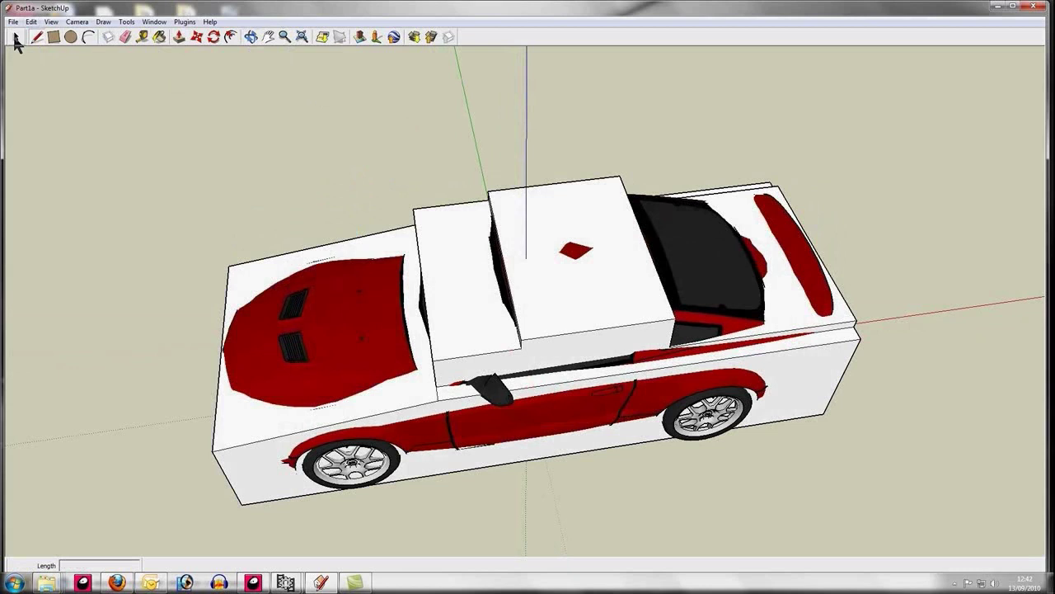
left_click(179, 36)
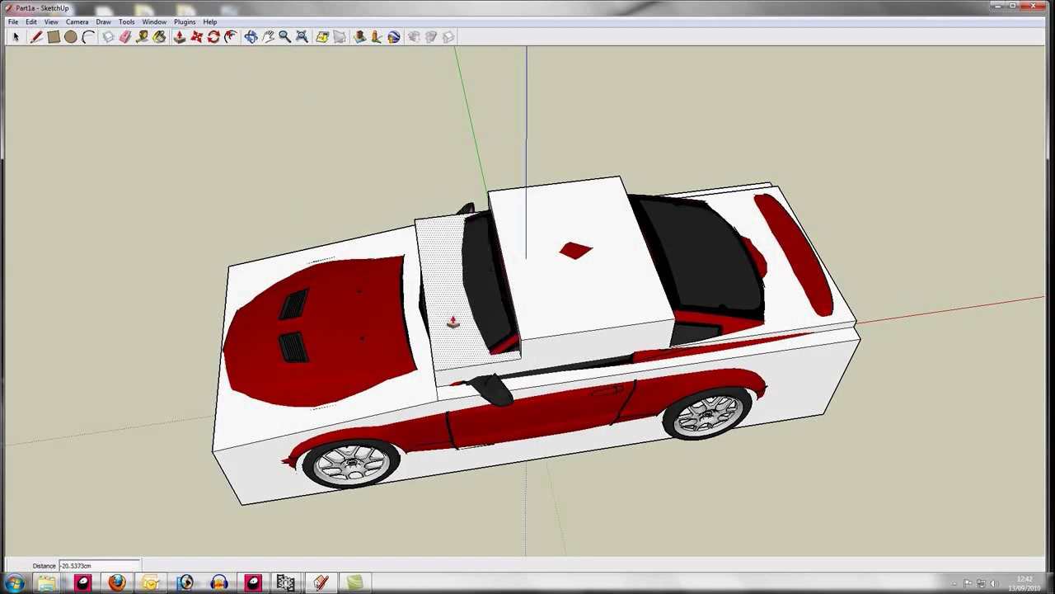
left_click_drag(452, 324, 436, 376)
left_click(436, 378)
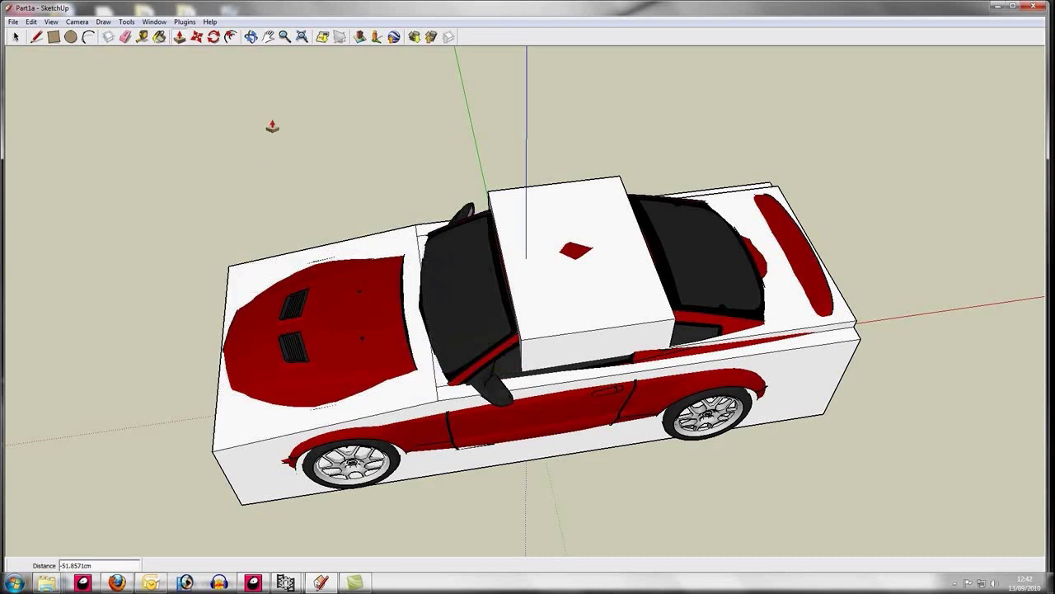
Step: In the top view, draw a line about 266 cm long across the rear deck just behind the rear window
left_click(77, 21)
mouse_move(159, 57)
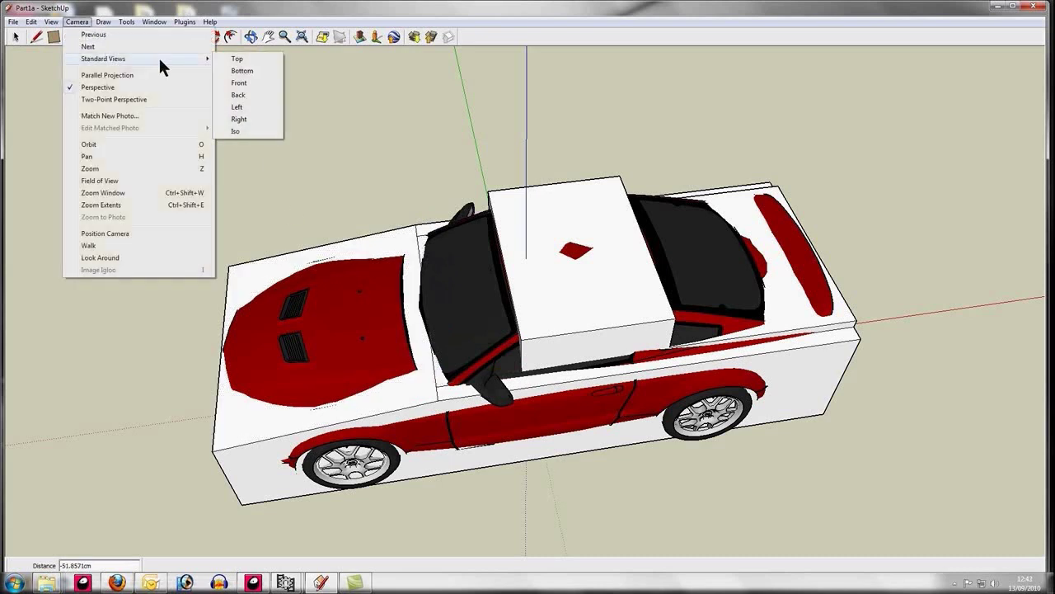
left_click(249, 59)
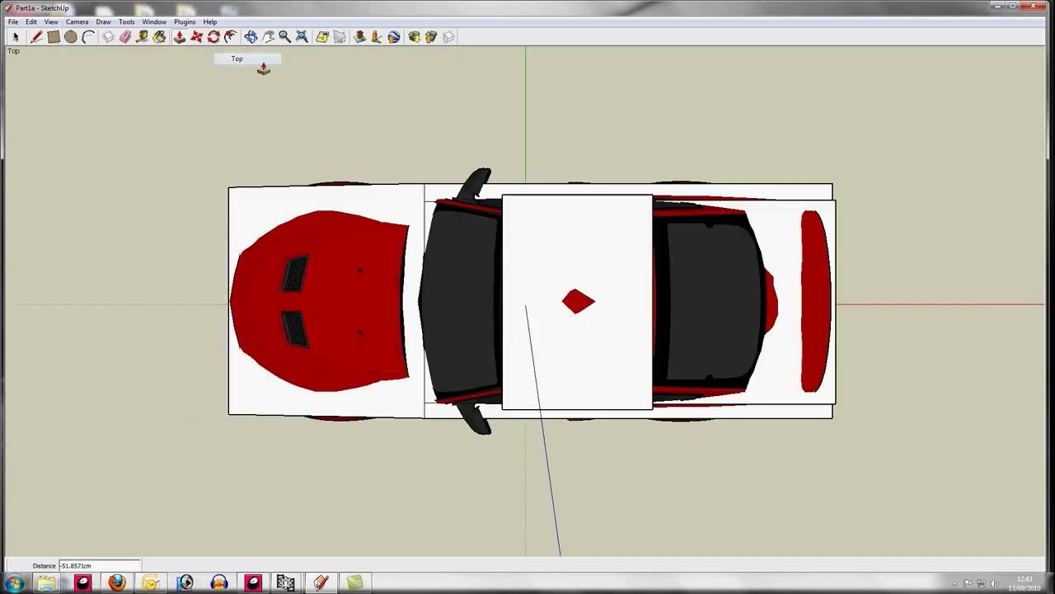
left_click(36, 38)
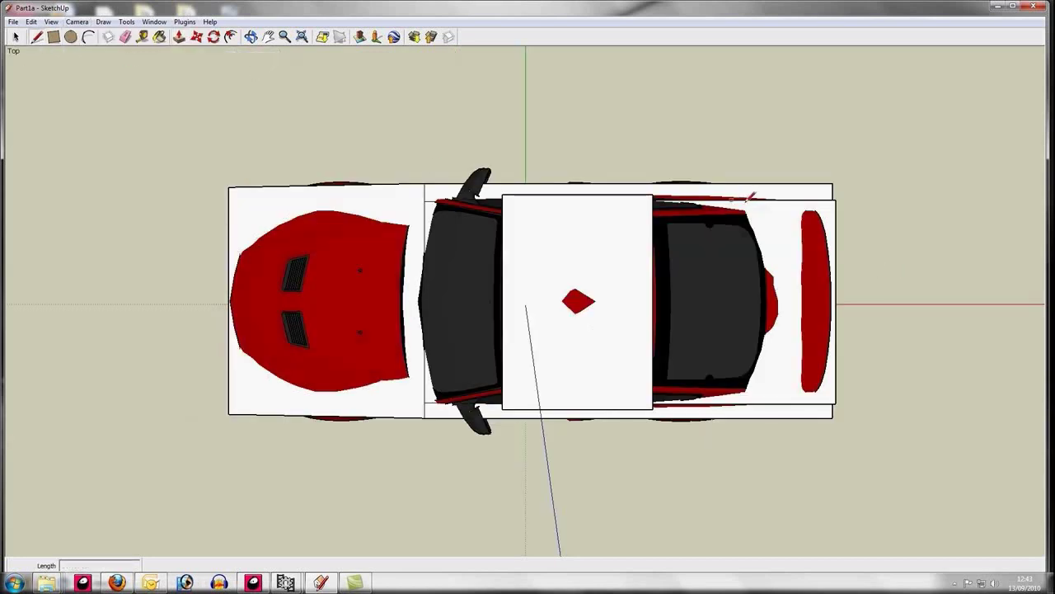
left_click(754, 200)
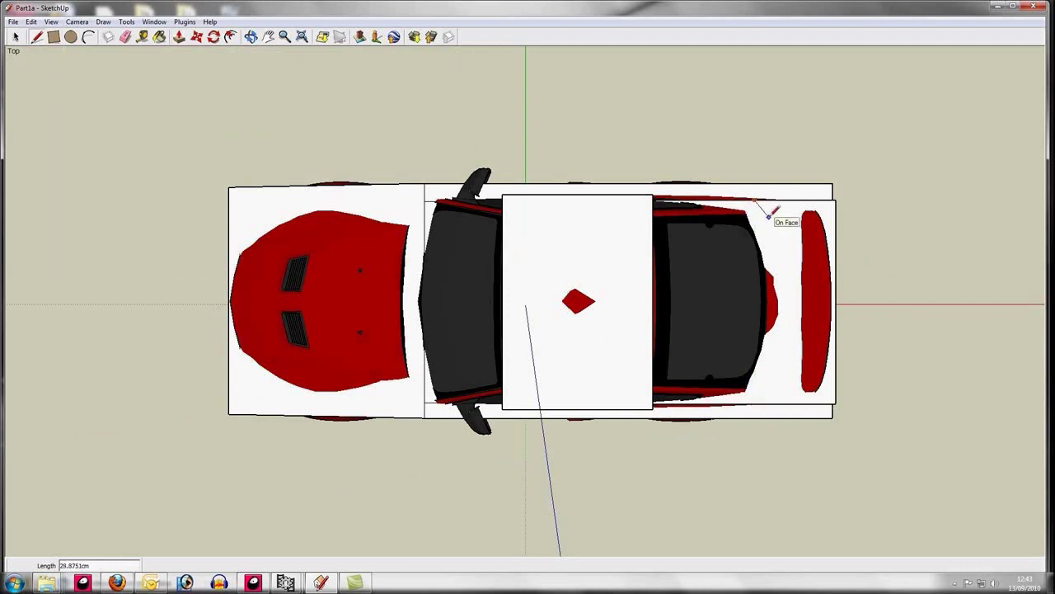
key("Escape")
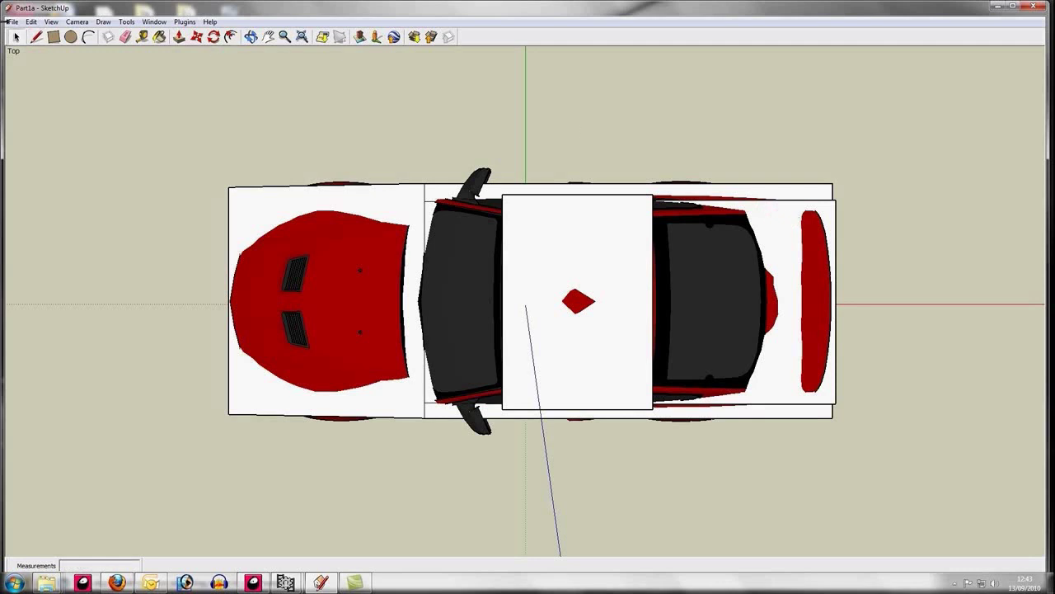
left_click(37, 37)
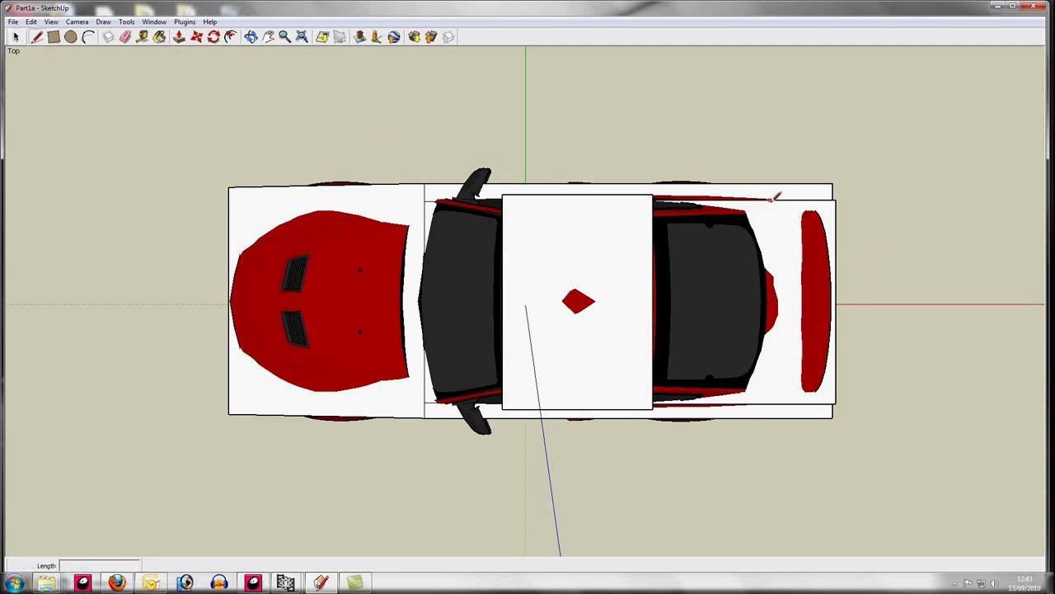
left_click(773, 199)
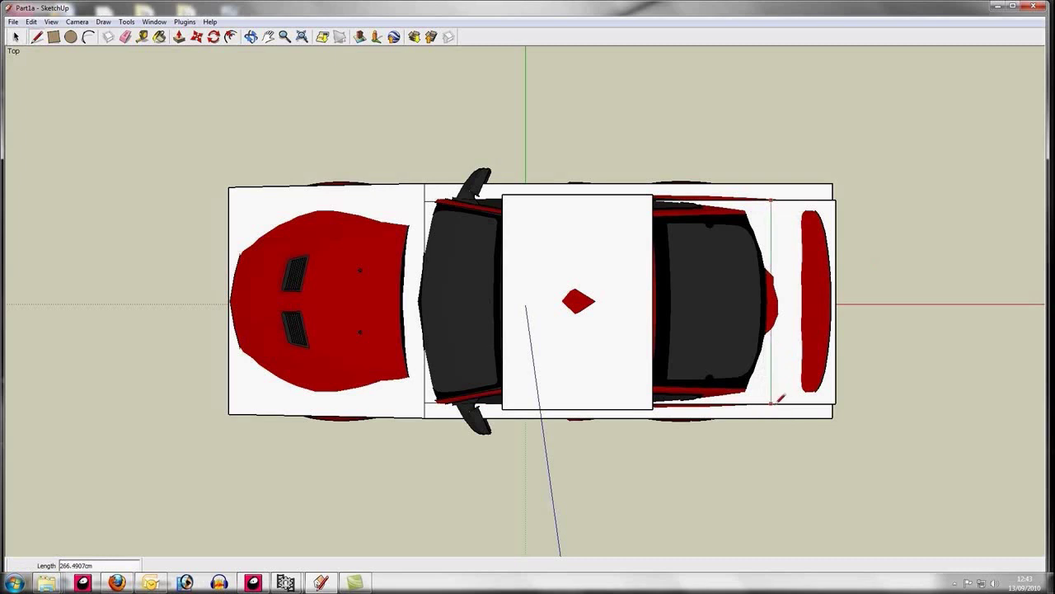
left_click(773, 402)
Step: Draw a line of about 125 cm on each side from the roof's front corner to the bonnet line, closing the sloping windscreen
left_click(253, 36)
left_click_drag(419, 269, 462, 162)
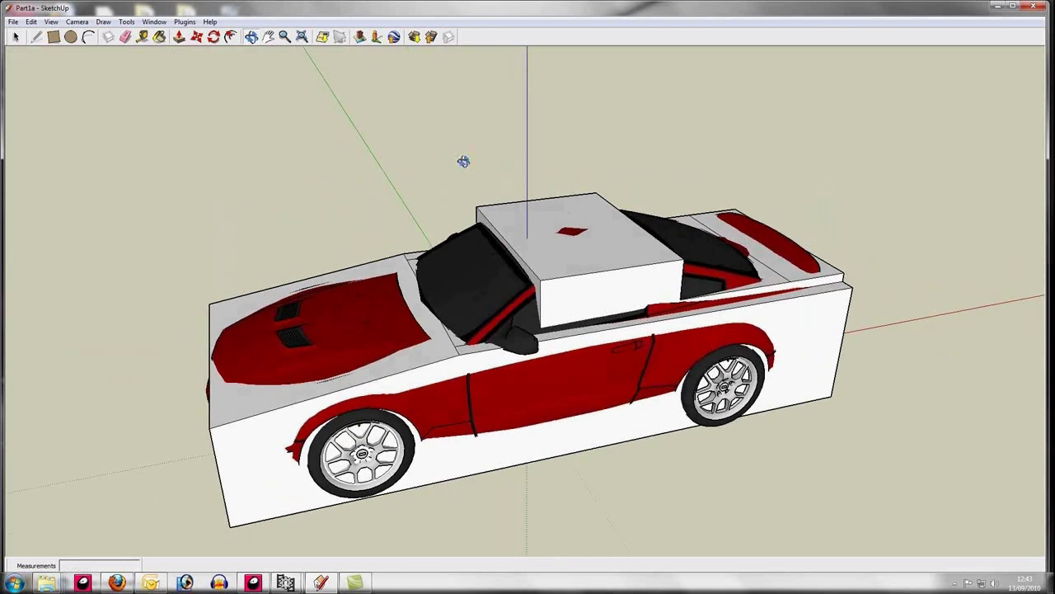
left_click(36, 37)
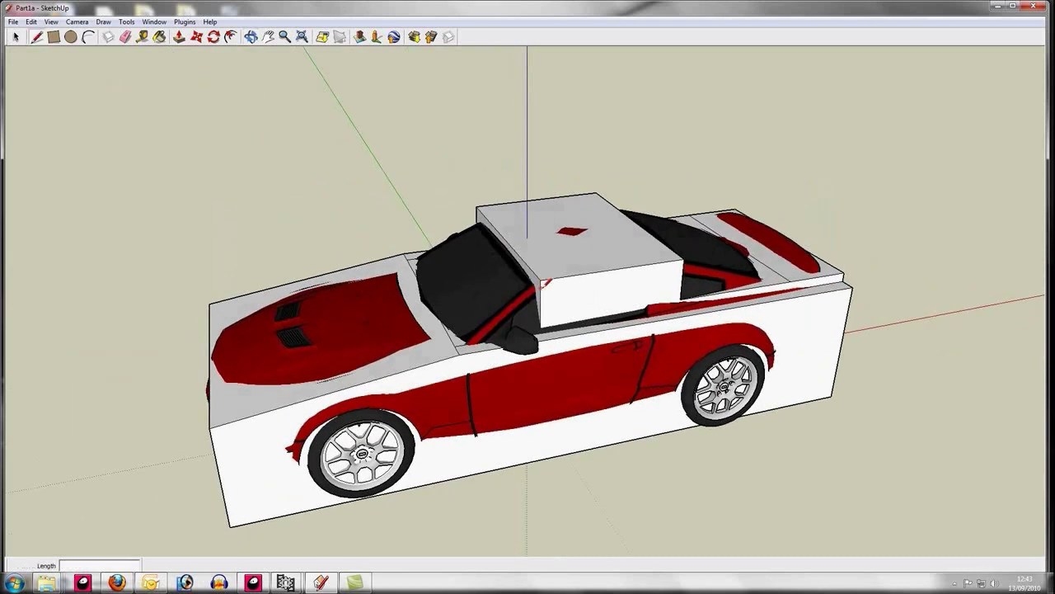
left_click(541, 280)
left_click(458, 346)
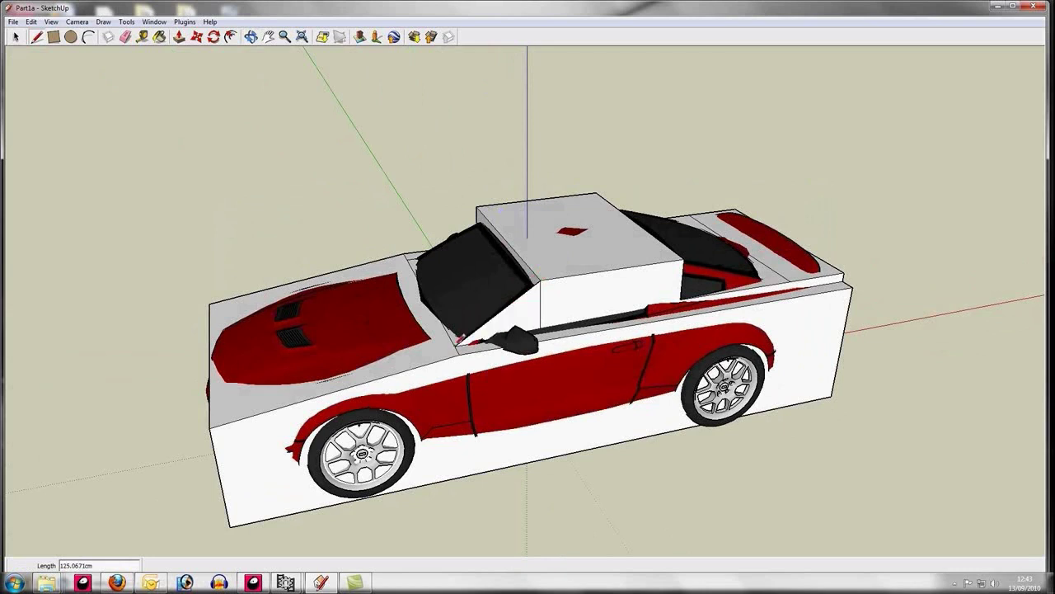
left_click(251, 37)
left_click_drag(458, 228, 714, 268)
left_click_drag(414, 277, 695, 253)
left_click(36, 36)
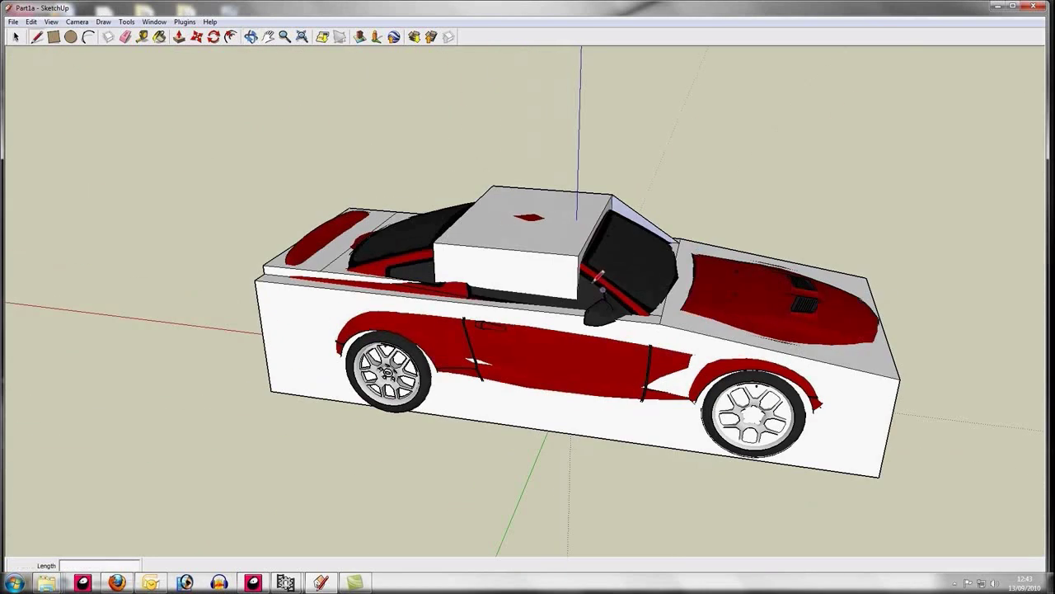
left_click(579, 255)
left_click(663, 313)
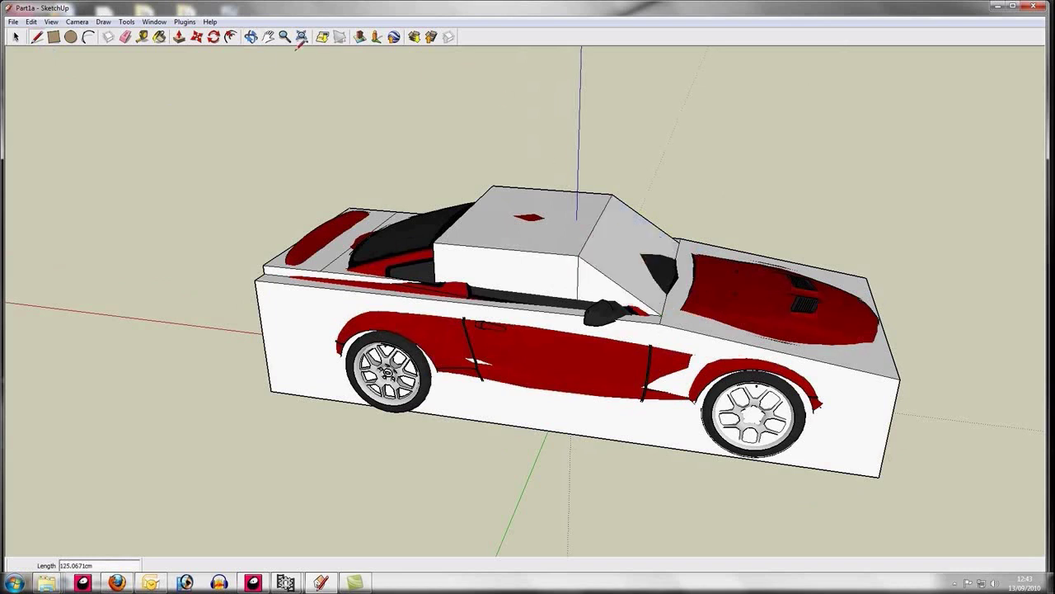
Step: Draw a line of about 172 cm on each side from the roof's rear corner to the deck line, closing the sloping rear window
left_click(250, 37)
left_click_drag(461, 252, 634, 252)
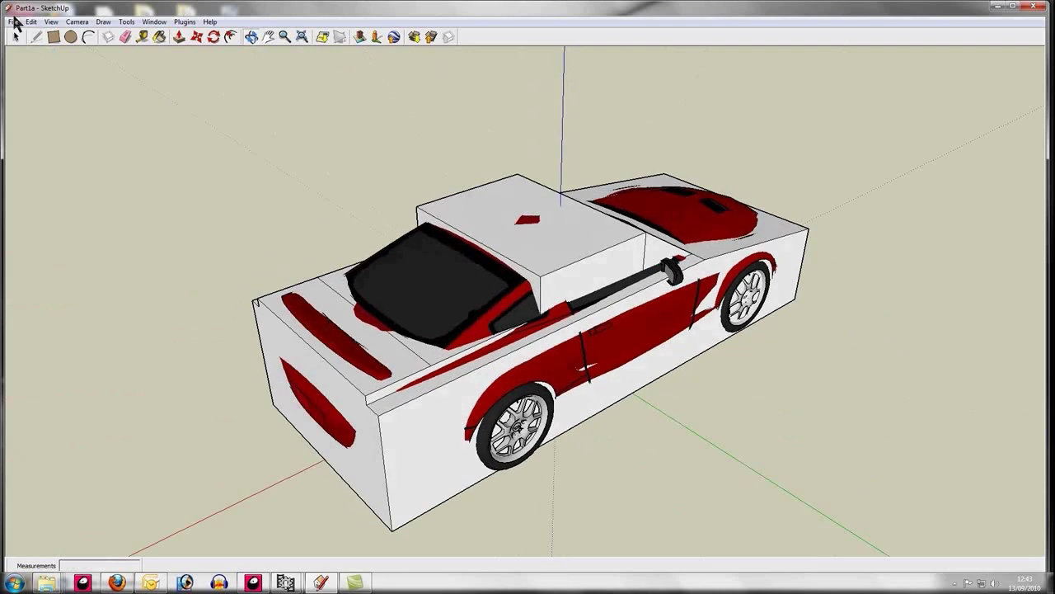
left_click(36, 37)
left_click(541, 274)
key("Escape")
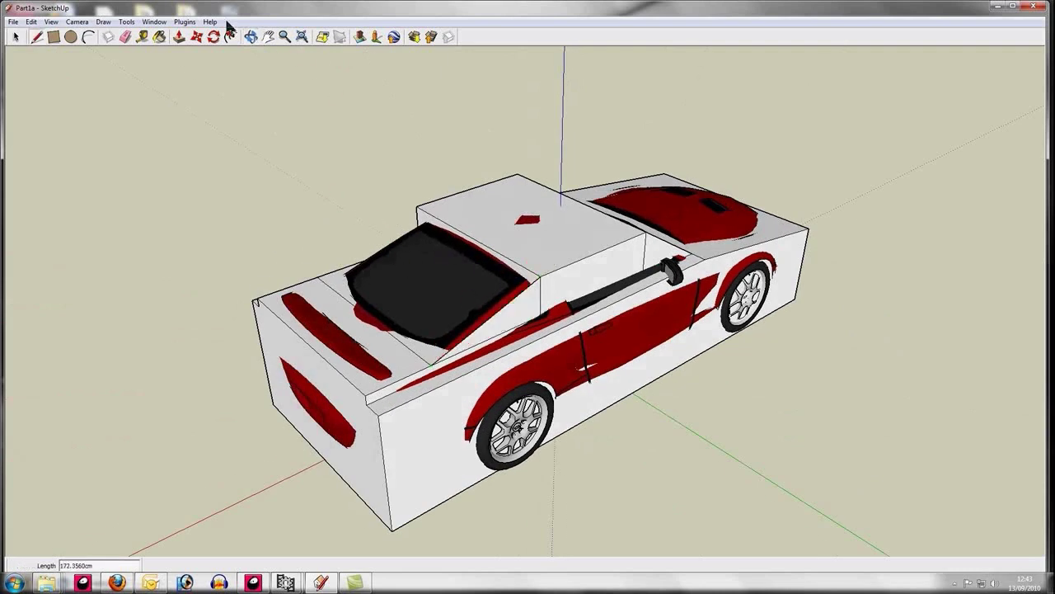
left_click(250, 37)
left_click_drag(445, 206, 676, 165)
left_click(36, 36)
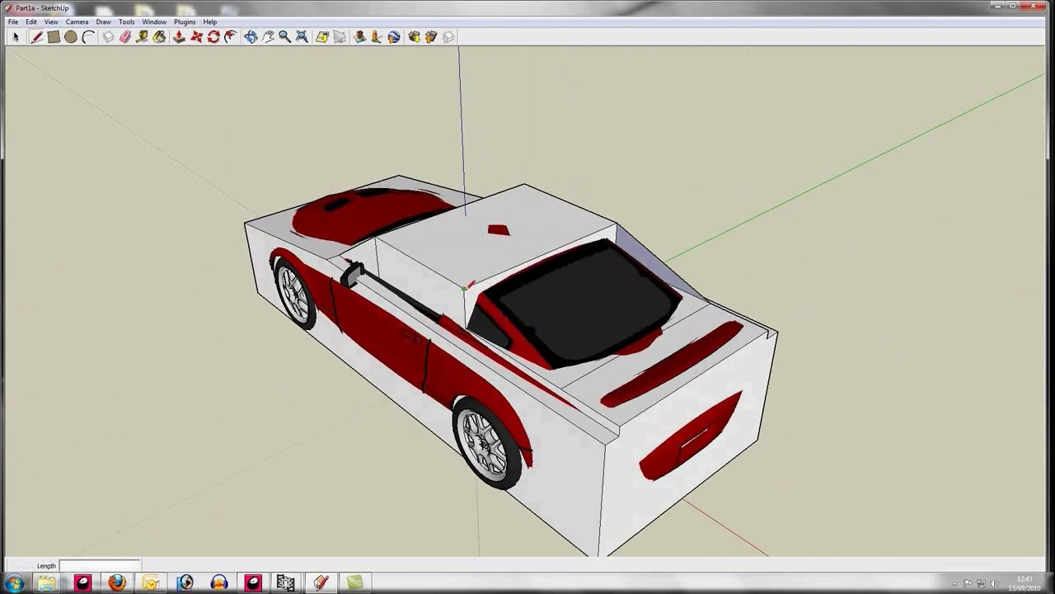
left_click(466, 287)
left_click(561, 383)
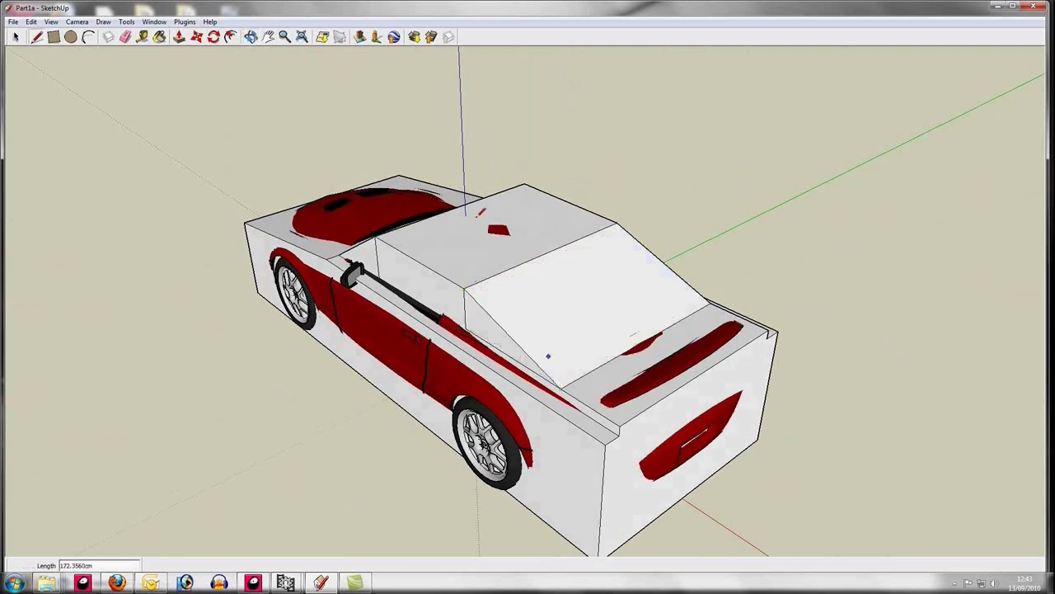
Step: Inspect the closed cabin, and in the top view draw a line about 311 cm long across the front part of the bonnet
left_click(252, 37)
left_click_drag(416, 318, 669, 316)
left_click_drag(487, 373, 671, 301)
left_click_drag(85, 336, 212, 358)
left_click(77, 22)
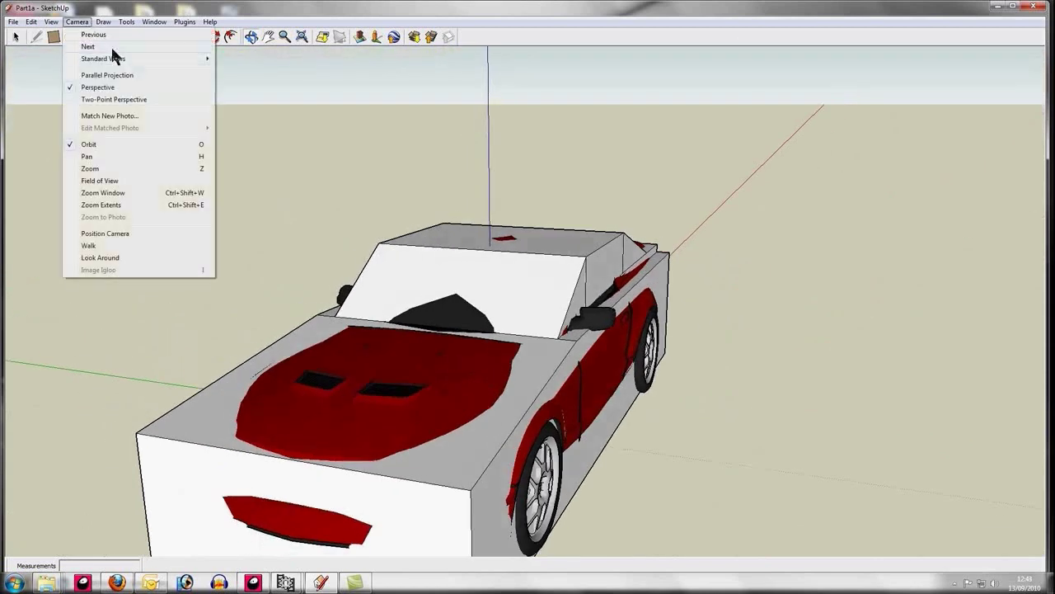
mouse_move(128, 58)
left_click(238, 59)
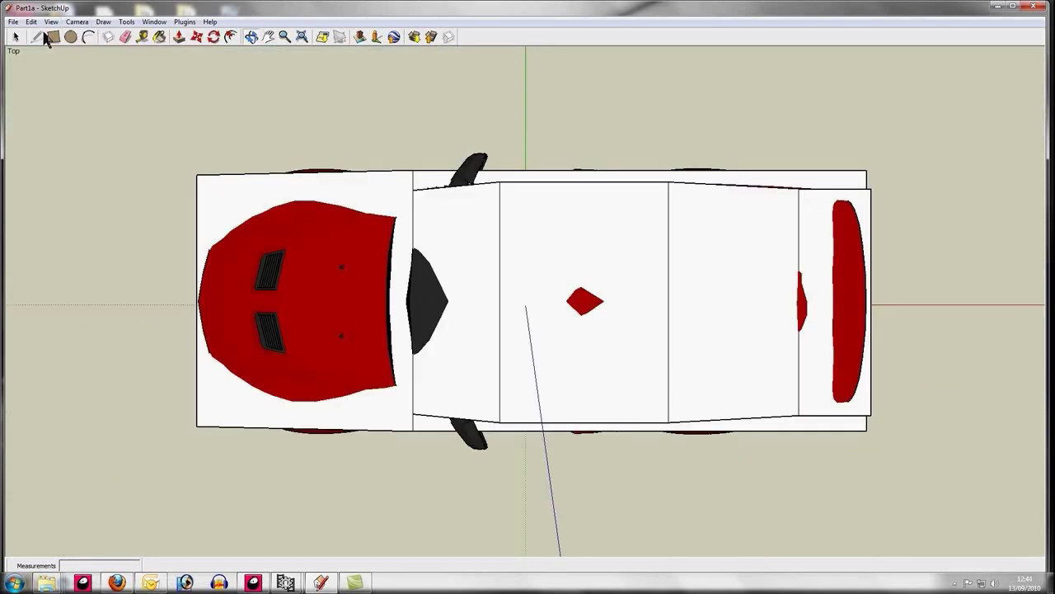
left_click(36, 36)
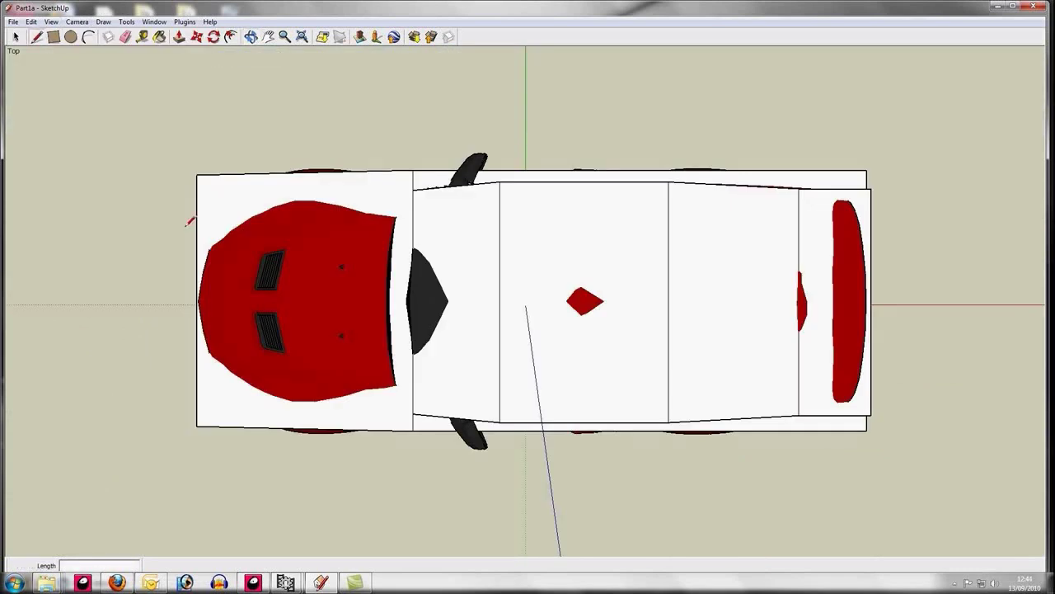
left_click(257, 174)
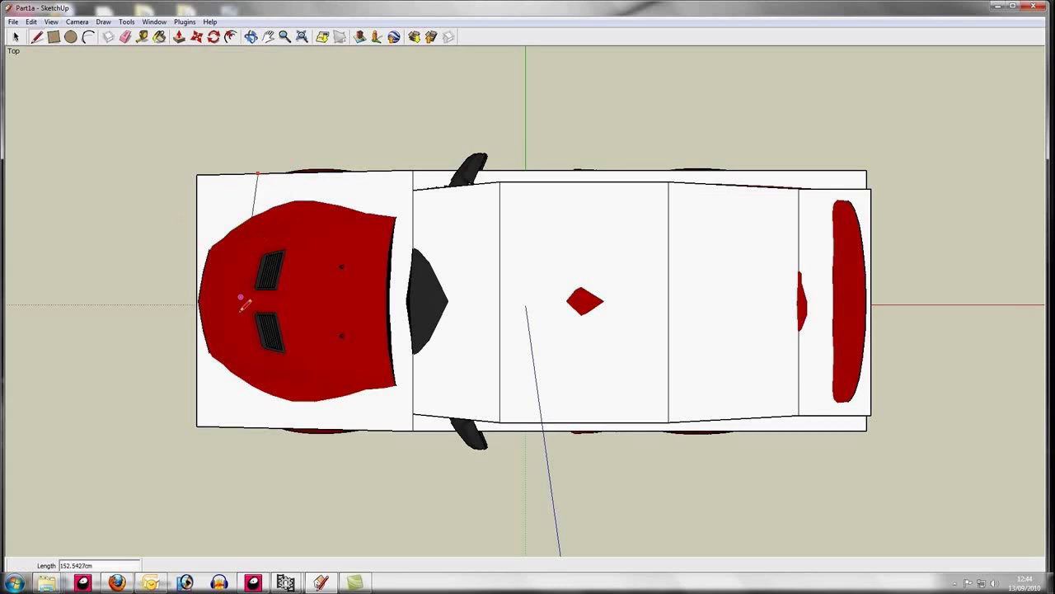
left_click(258, 426)
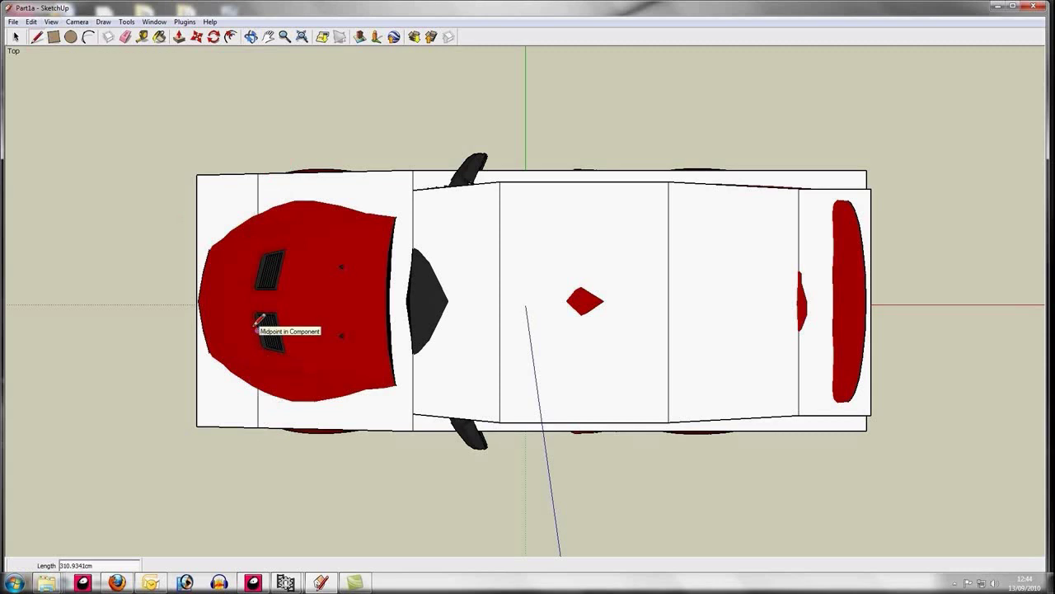
Step: Draw diagonal lines of about 93 cm across both front bonnet corners, from the cross line's ends to the front edge, and inspect them
left_click(258, 174)
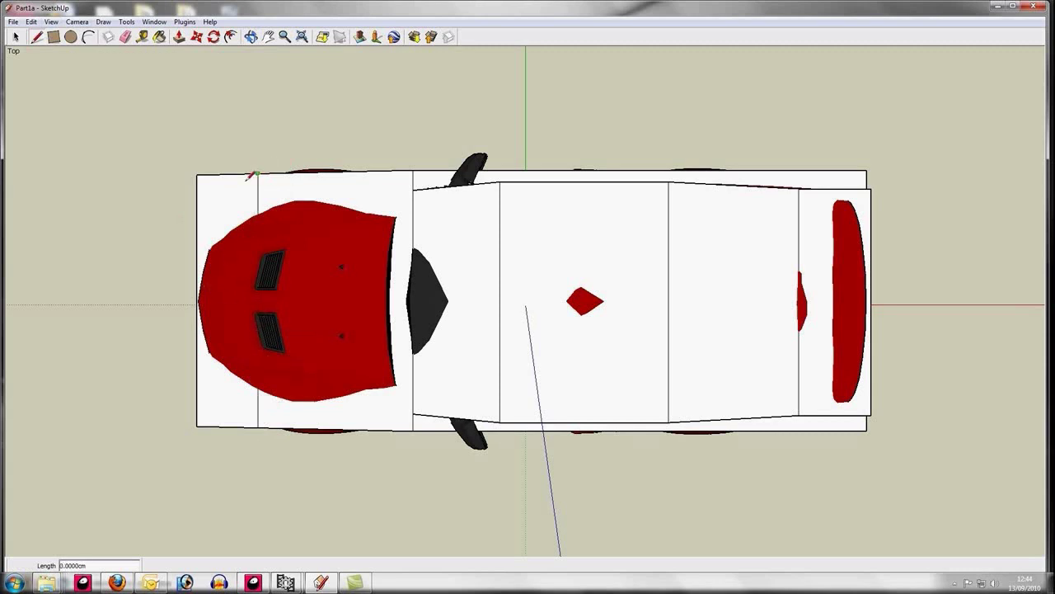
left_click(199, 216)
left_click(259, 427)
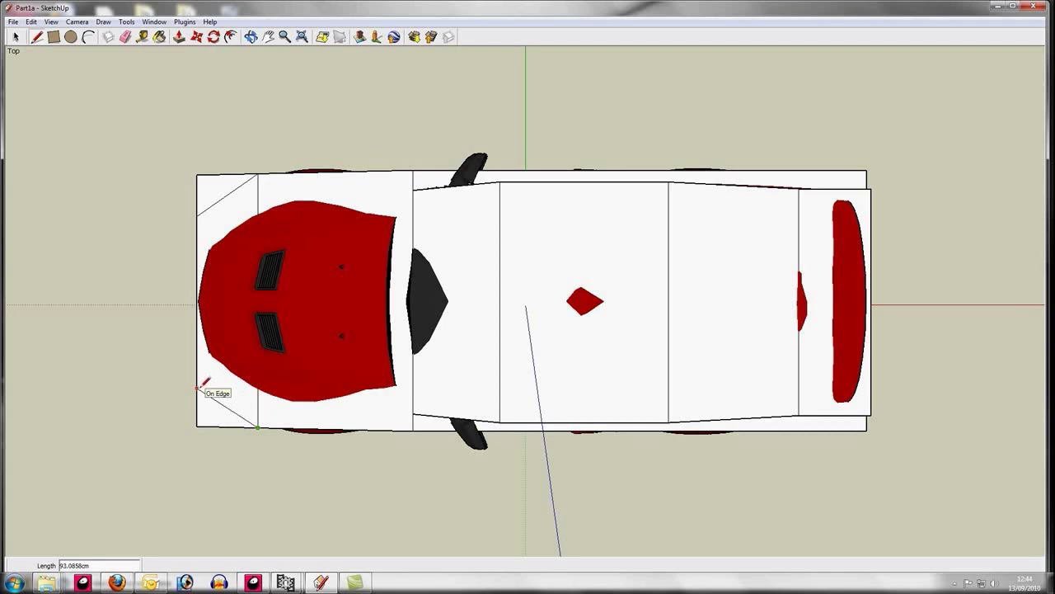
left_click(198, 387)
left_click(251, 36)
left_click_drag(259, 99, 540, 209)
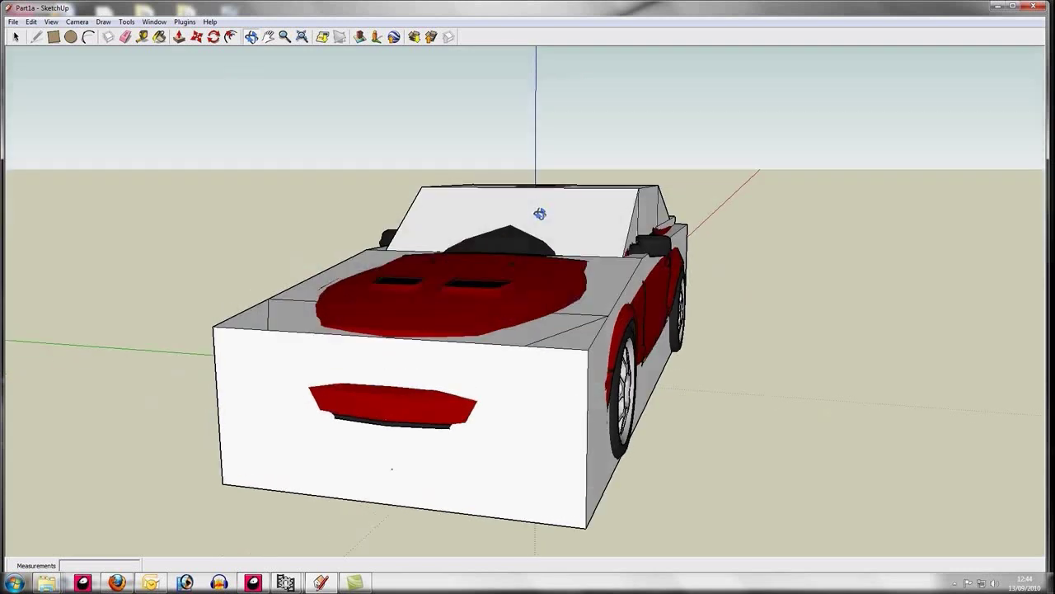
Step: Draw vertical lines of about 135 cm down the front face from both bonnet diagonals' ends to the bottom edge
left_click(37, 37)
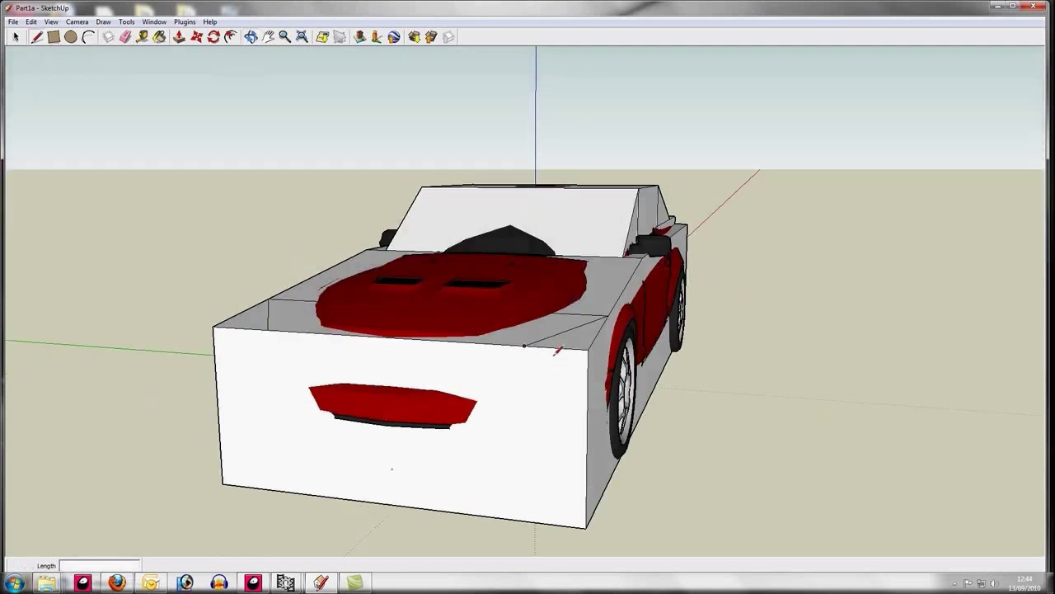
left_click(524, 346)
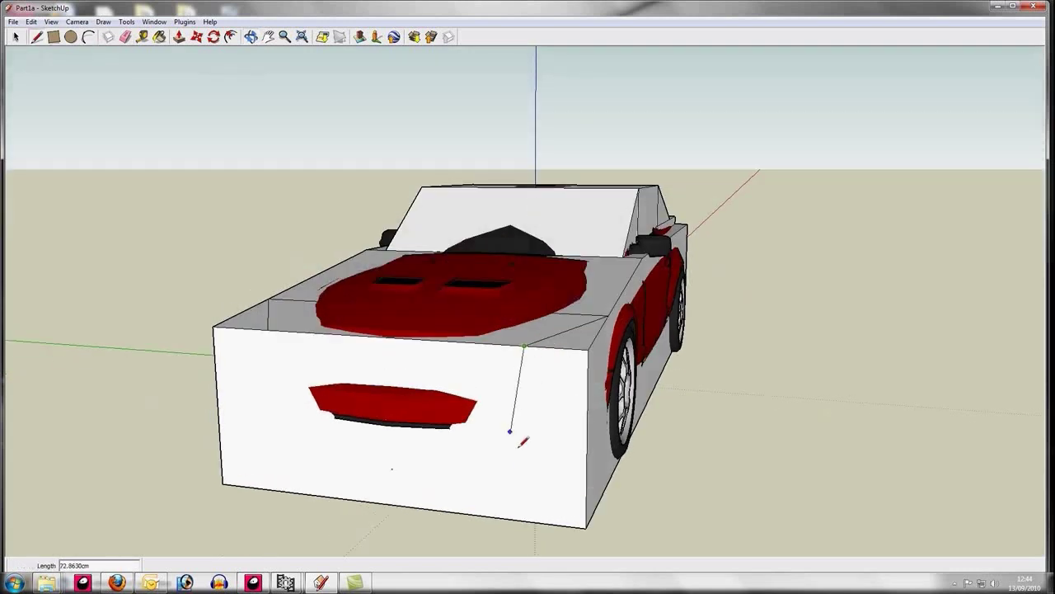
left_click(526, 517)
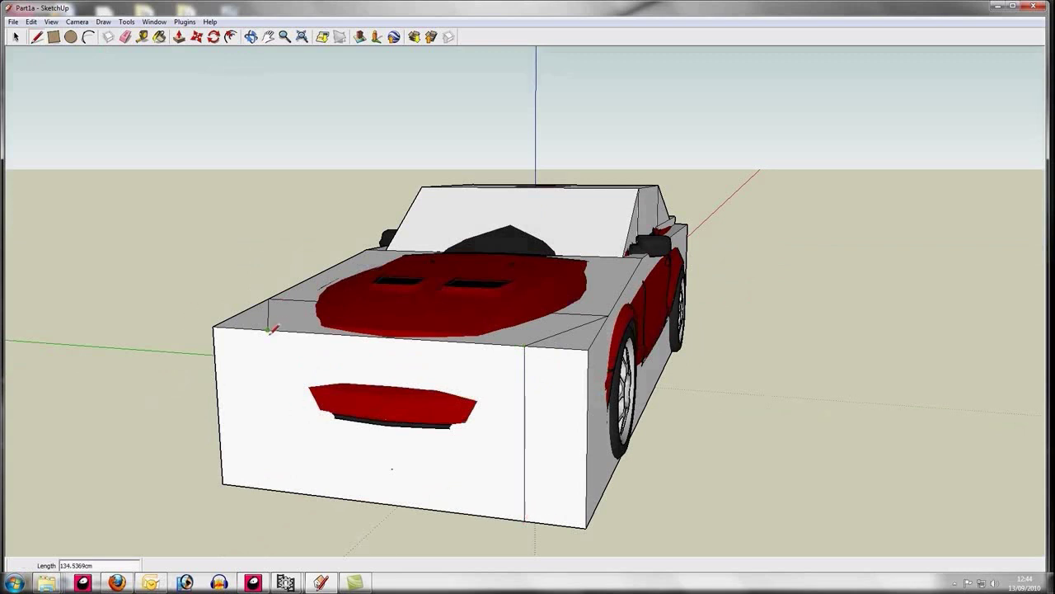
left_click(269, 329)
left_click(276, 489)
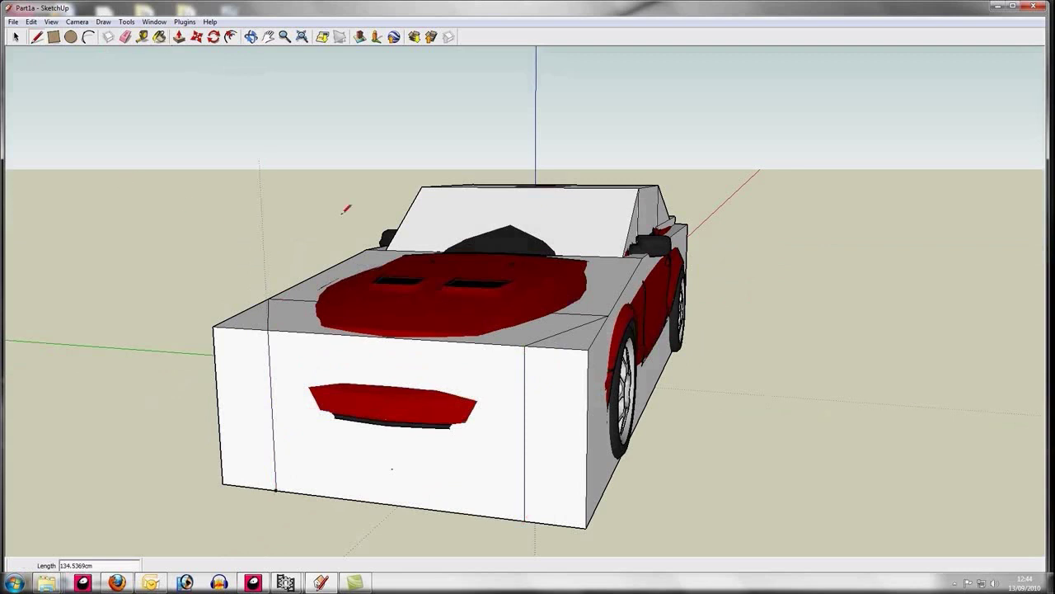
Step: Draw a vertical line of about 145 cm down each side face, from the front bonnet cross line's end to the bottom edge
left_click(250, 36)
left_click_drag(262, 135, 355, 247)
left_click_drag(506, 324, 192, 398)
left_click(36, 36)
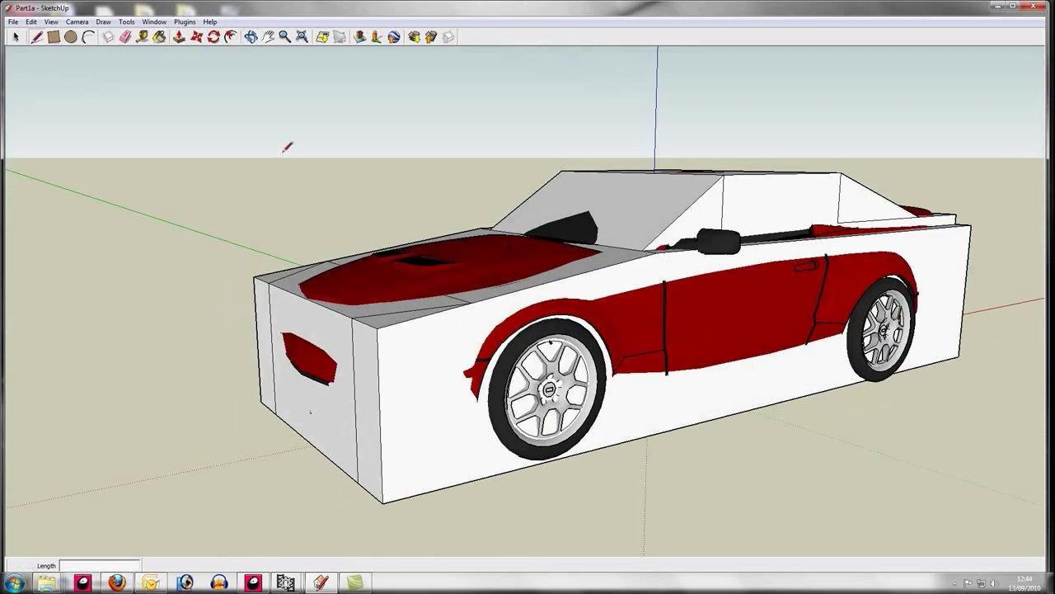
left_click(473, 302)
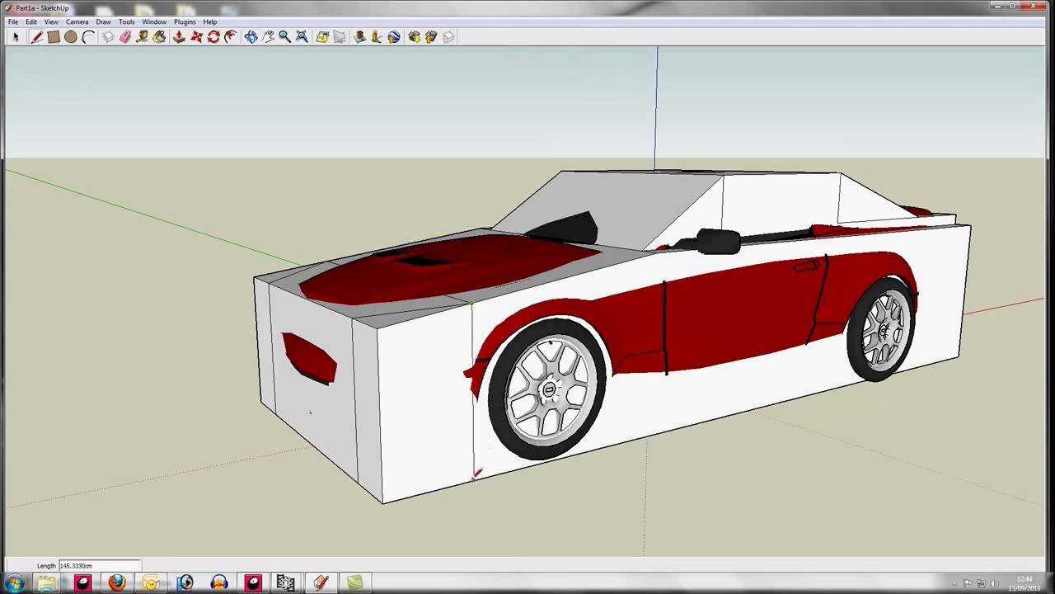
left_click(476, 478)
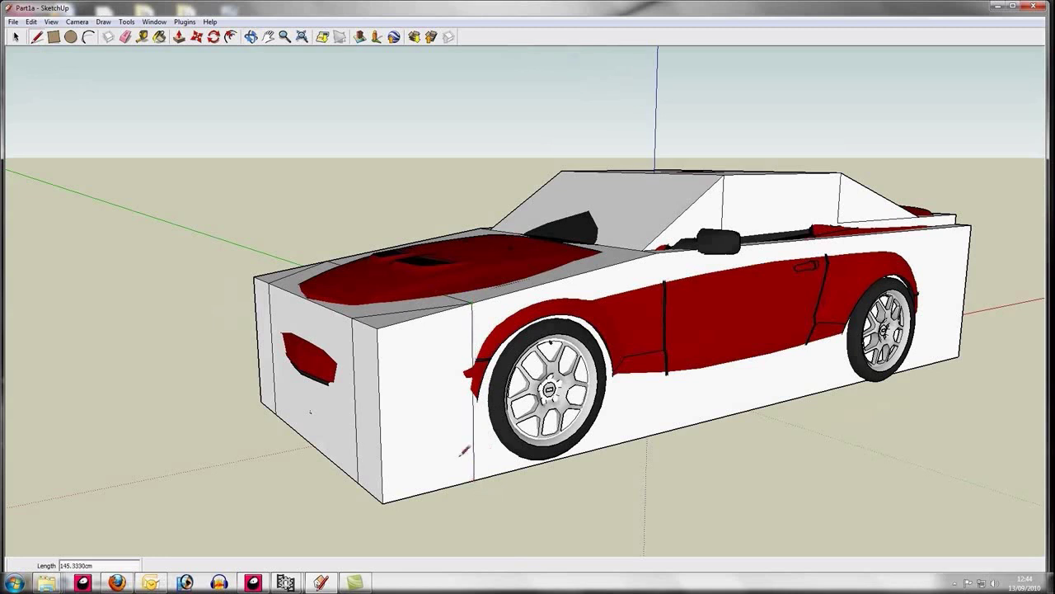
left_click(252, 38)
left_click_drag(179, 249, 786, 258)
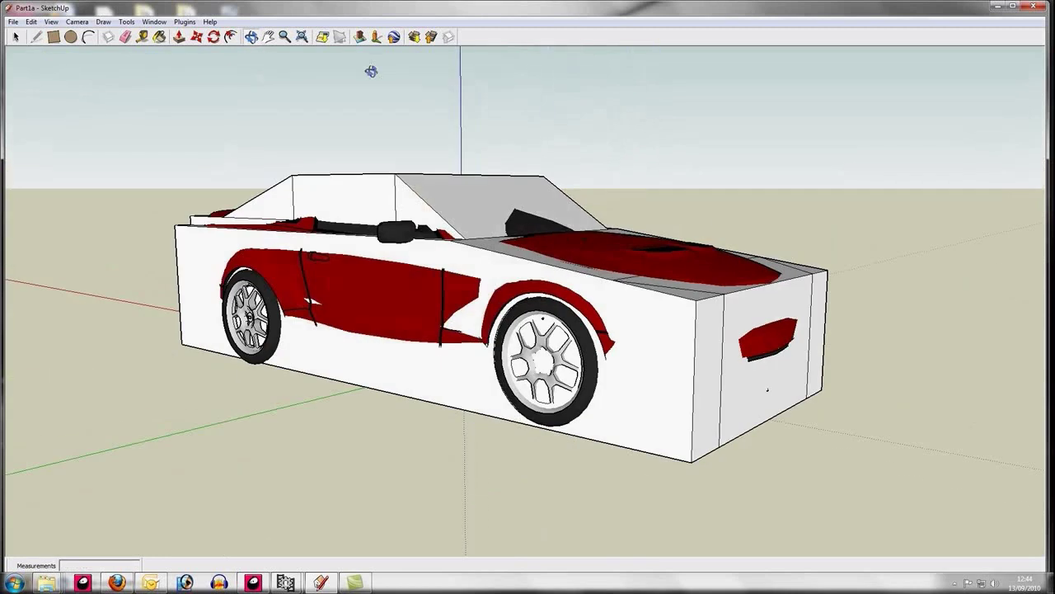
left_click(36, 36)
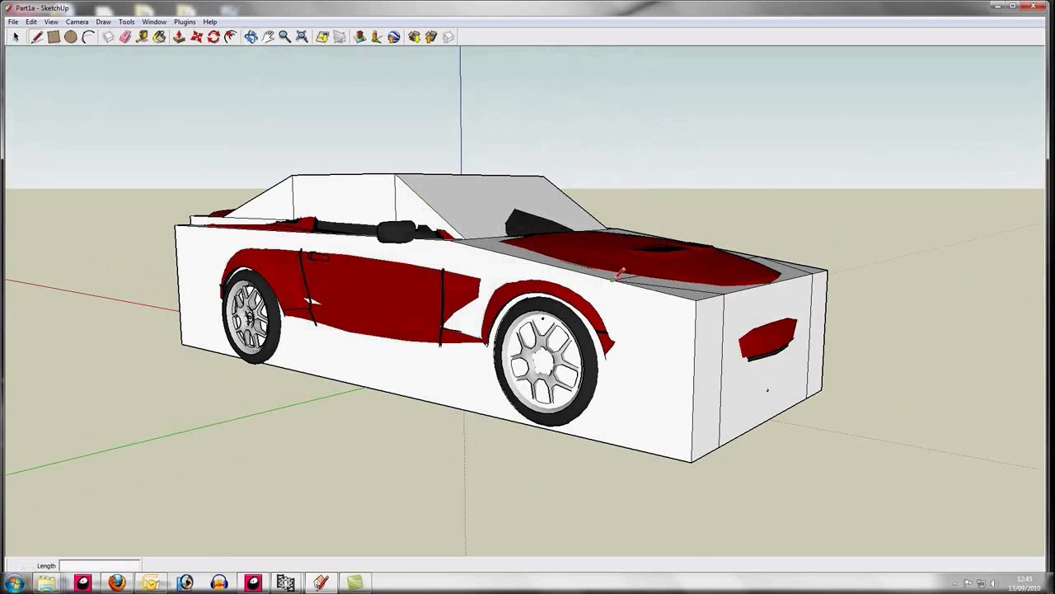
left_click(612, 279)
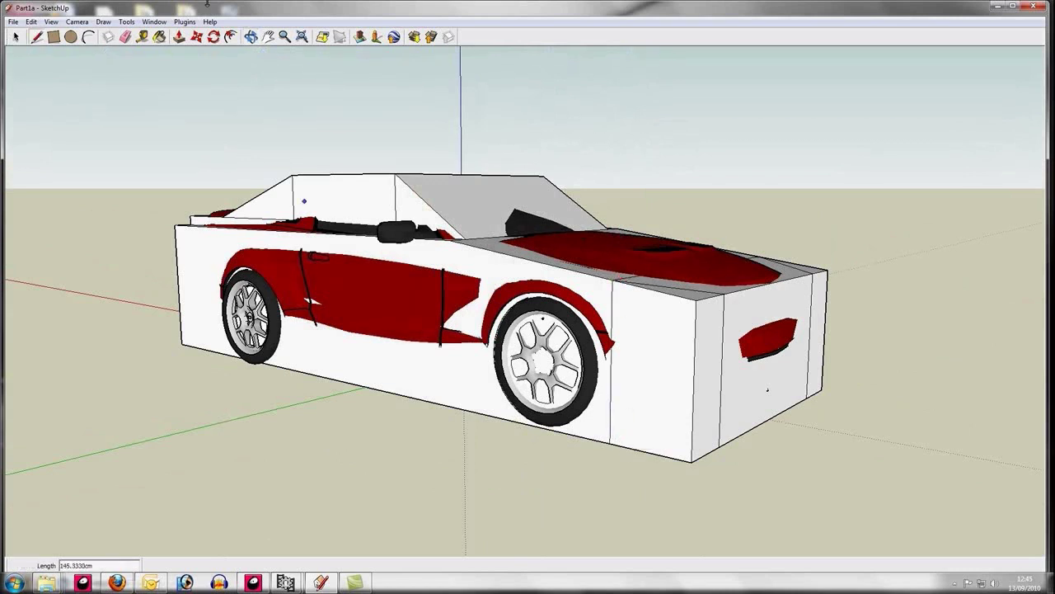
Step: On the underside, draw diagonals of about 92 cm and 95 cm across the front corners, joining the lower ends of the vertical lines
left_click(253, 37)
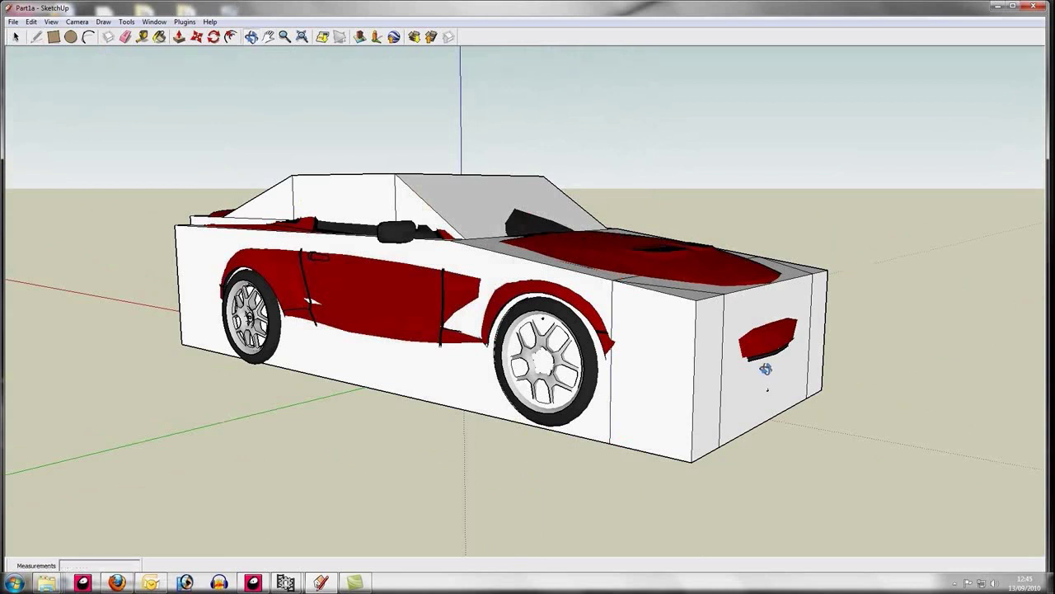
left_click_drag(758, 356, 486, 4)
left_click_drag(616, 87, 358, 261)
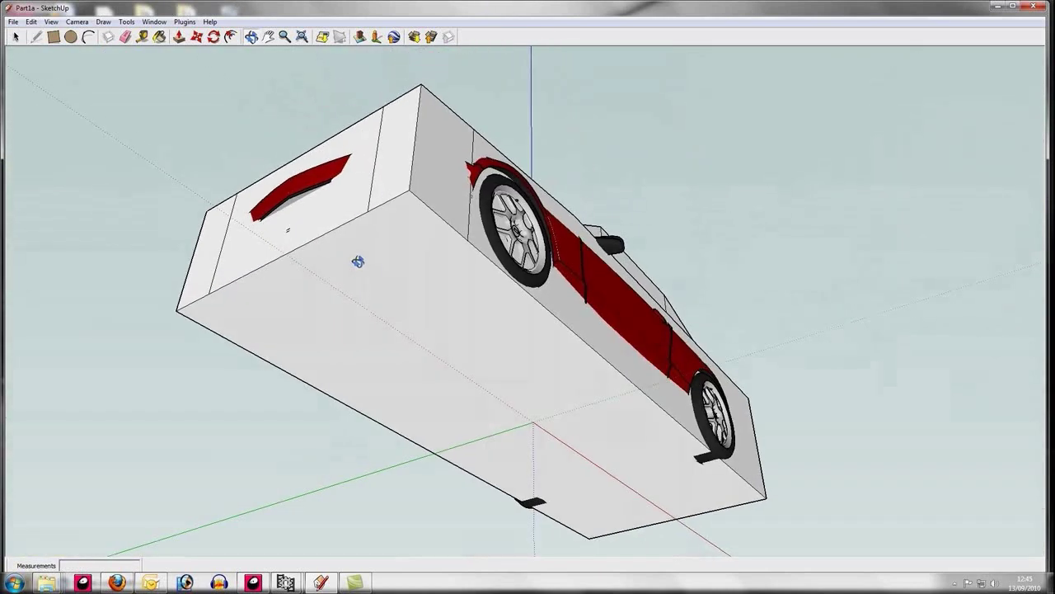
left_click(36, 36)
left_click(369, 211)
left_click(468, 241)
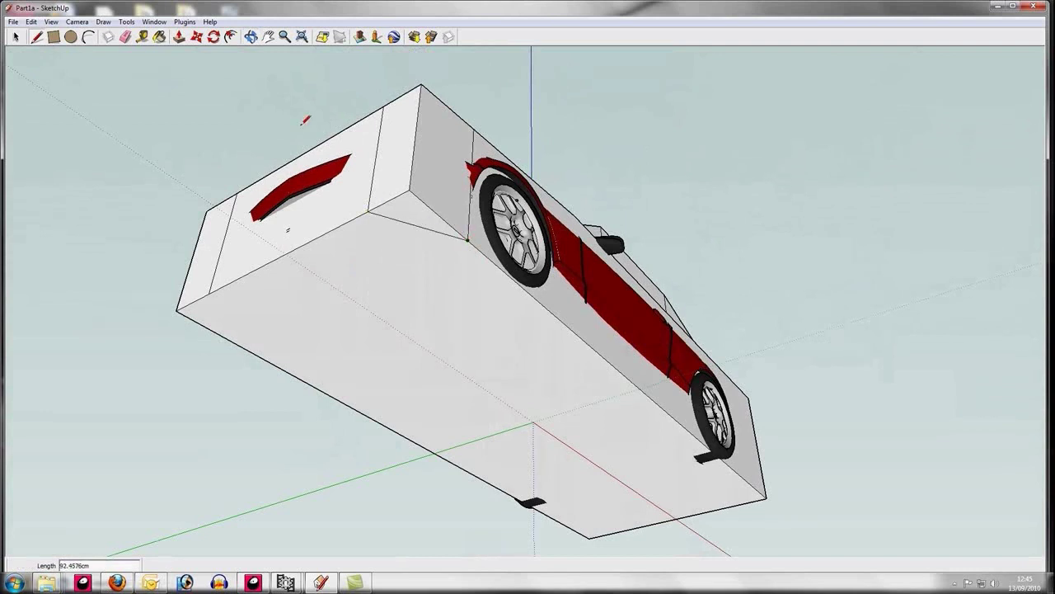
left_click(250, 36)
left_click_drag(209, 179, 596, 173)
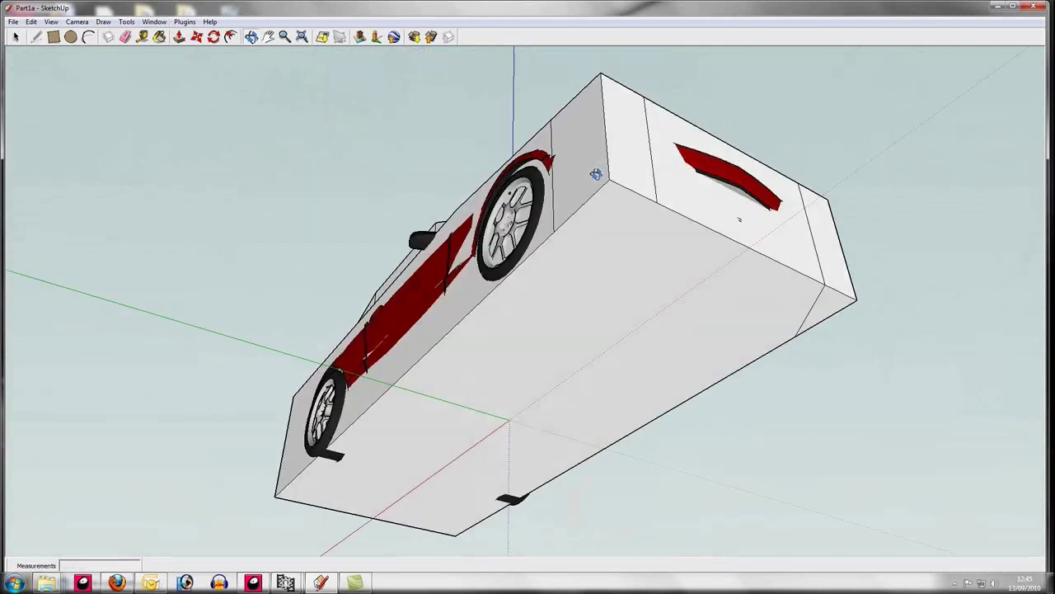
left_click(37, 37)
left_click(554, 231)
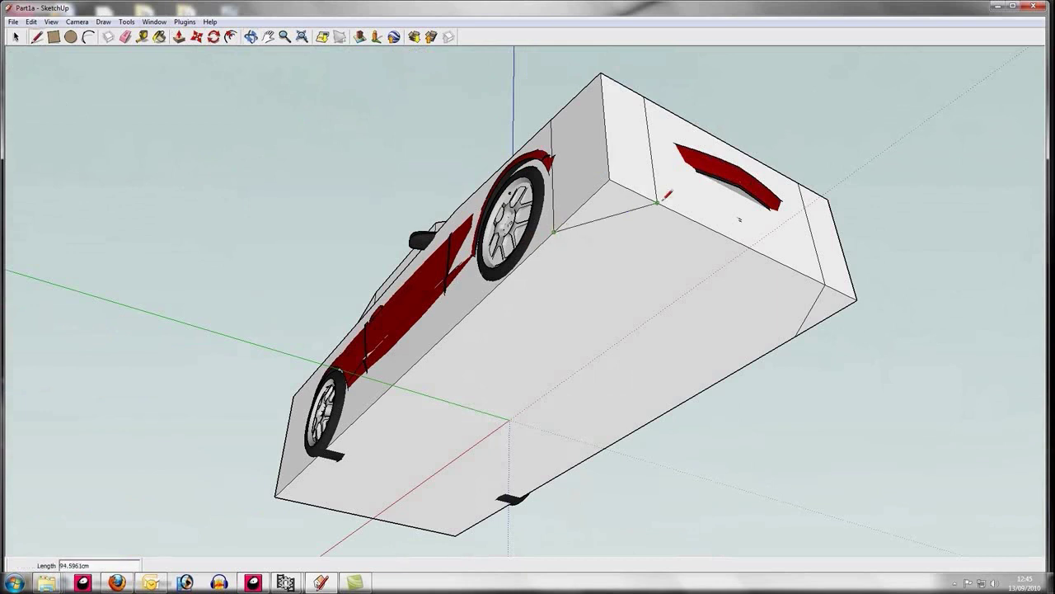
Step: Delete the vertical corner edge and the outer top and bottom edges of the first front corner to cut off its wedge
left_click(16, 37)
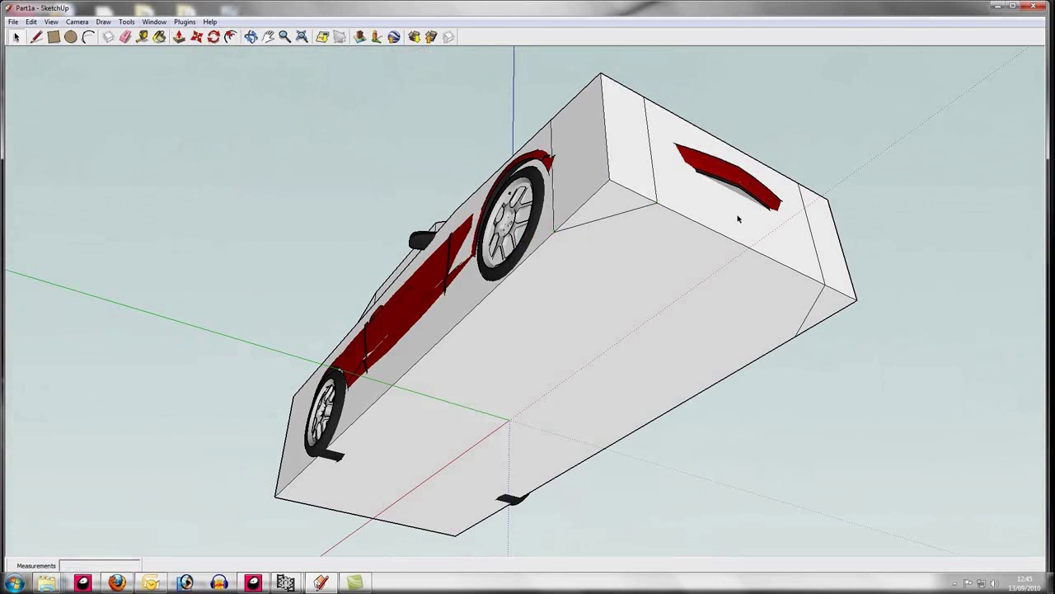
left_click(606, 141)
key("Delete")
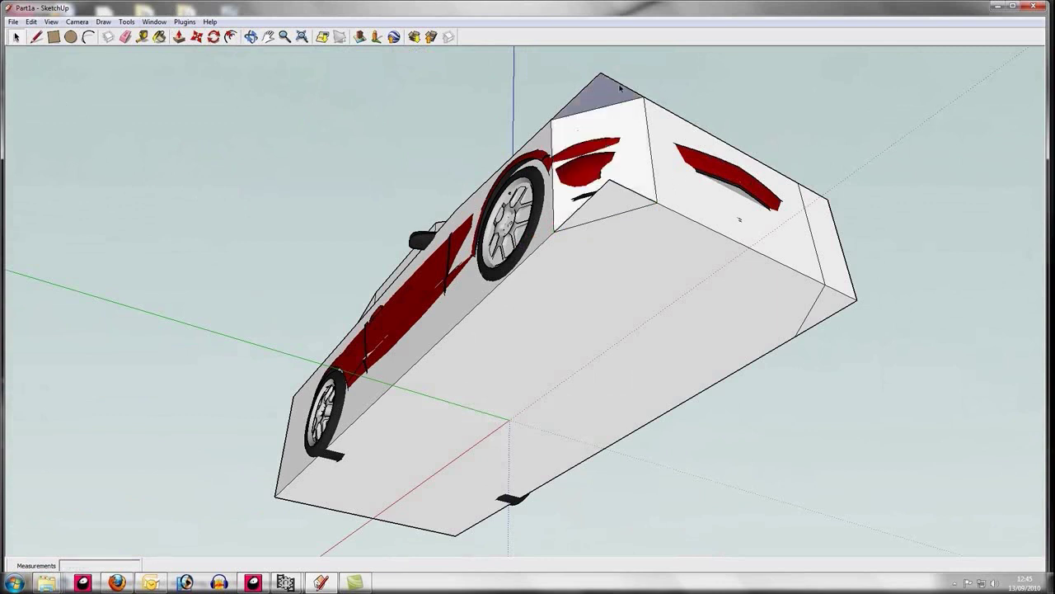
key("Delete")
left_click(588, 85)
key("Delete")
key("Delete")
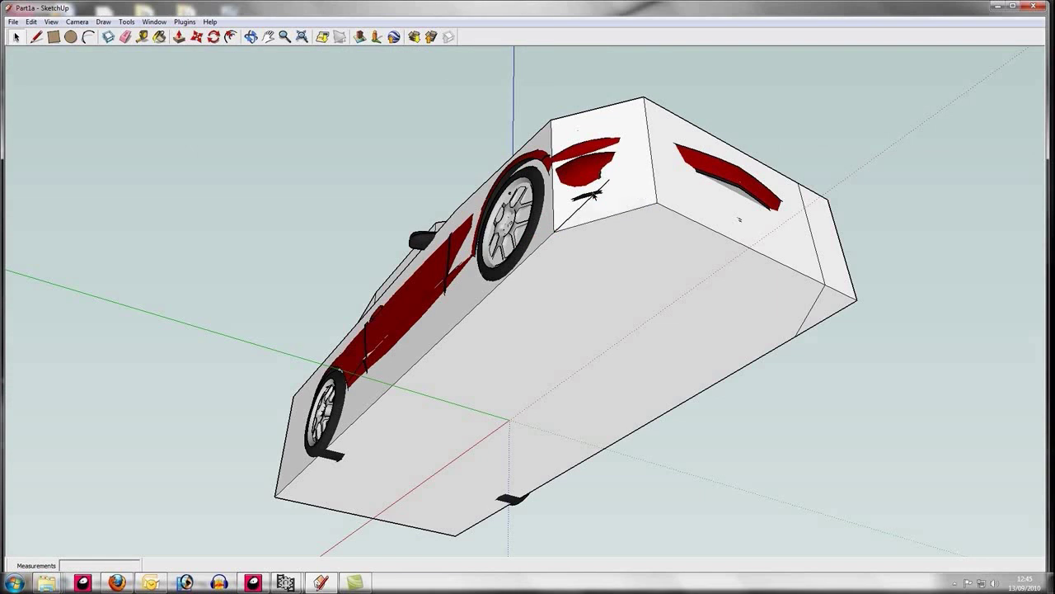
Step: Cut off the opposite front corner's wedge by deleting its vertical edge and its outer top and bottom edges
left_click(250, 36)
left_click_drag(659, 189, 475, 239)
left_click(16, 37)
left_click(511, 171)
key("Delete")
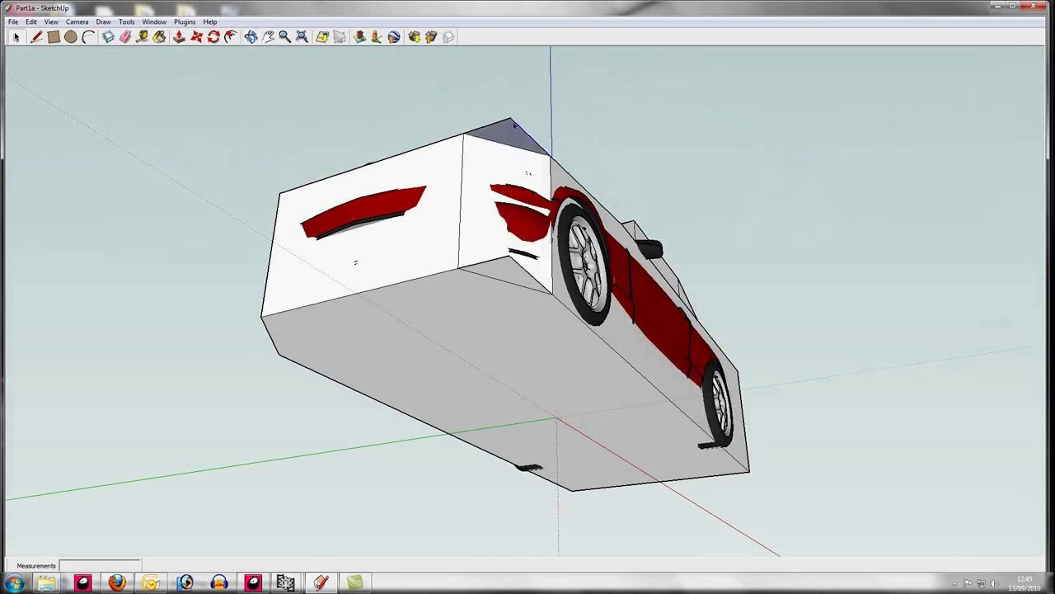
key("Delete")
left_click(499, 122)
key("Delete")
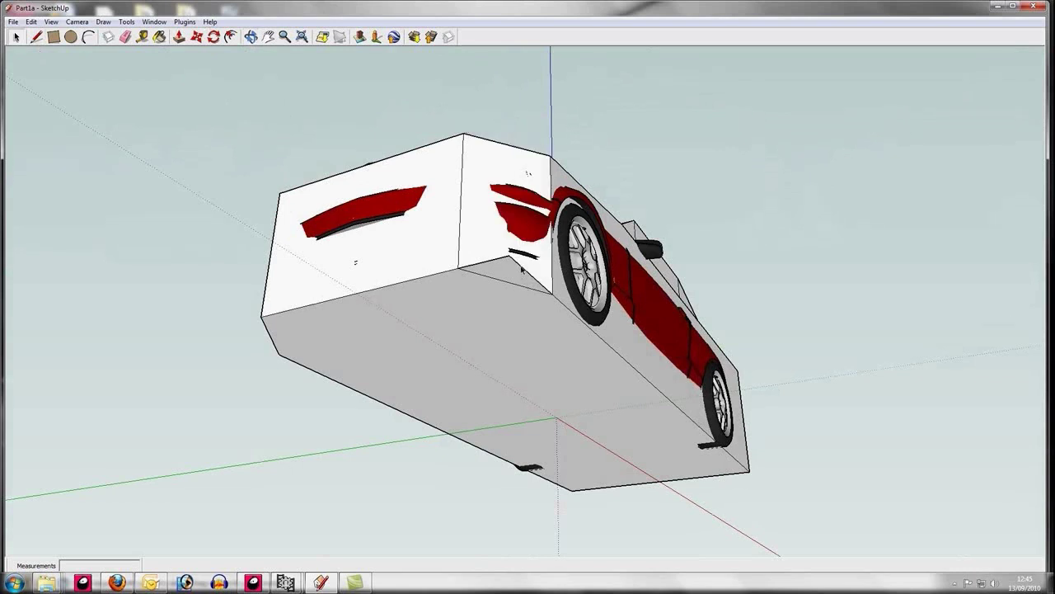
left_click(492, 260)
key("Delete")
key("Delete")
Step: Inspect the chamfered front, and draw a vertical line down each side face from the windscreen's base to the bottom edge
left_click(252, 37)
left_click_drag(453, 159, 313, 401)
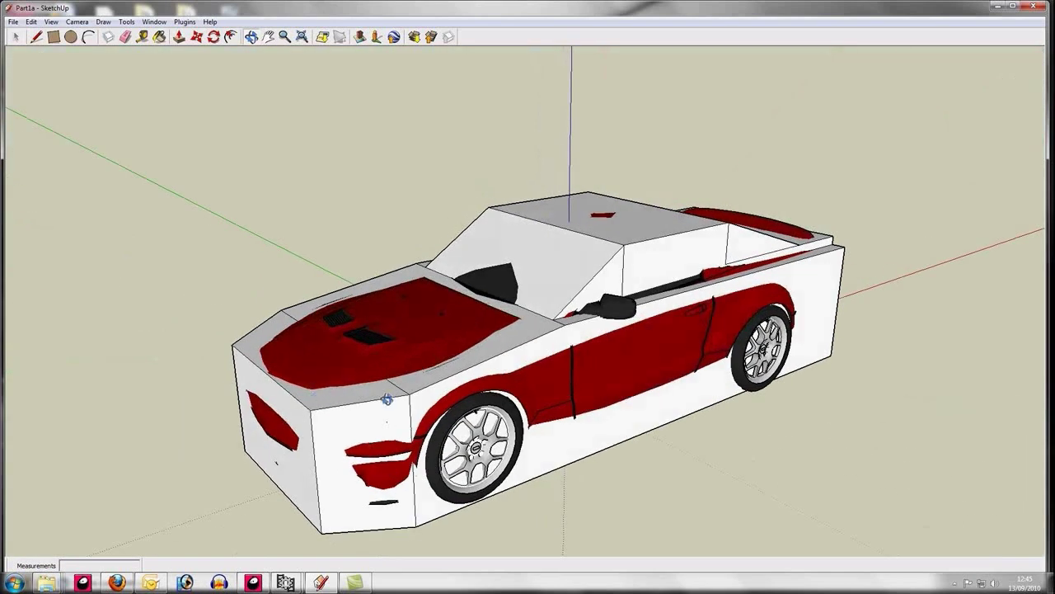
left_click_drag(659, 424, 524, 377)
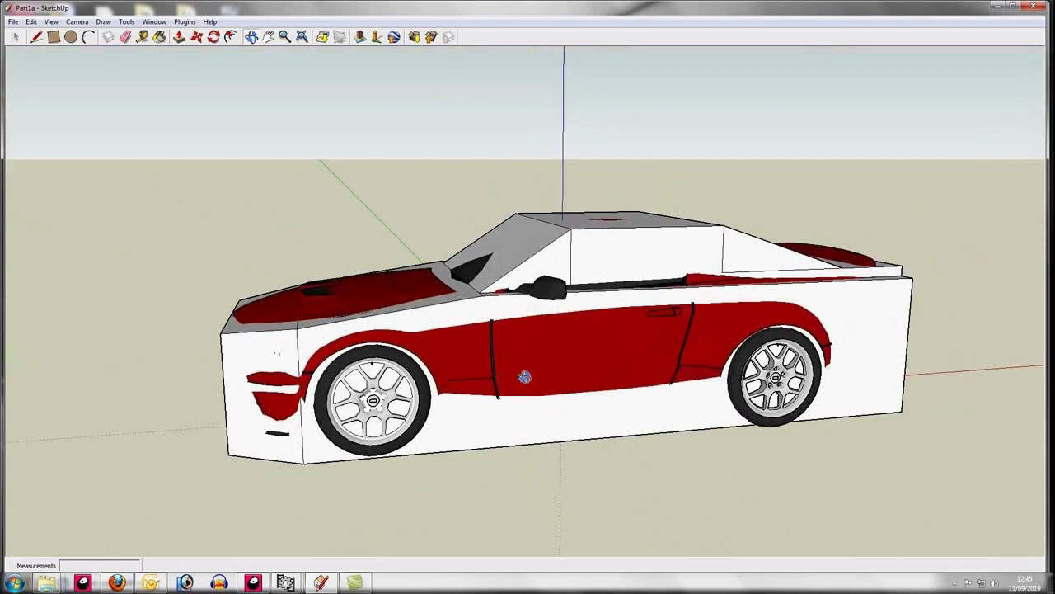
left_click_drag(319, 342, 320, 378)
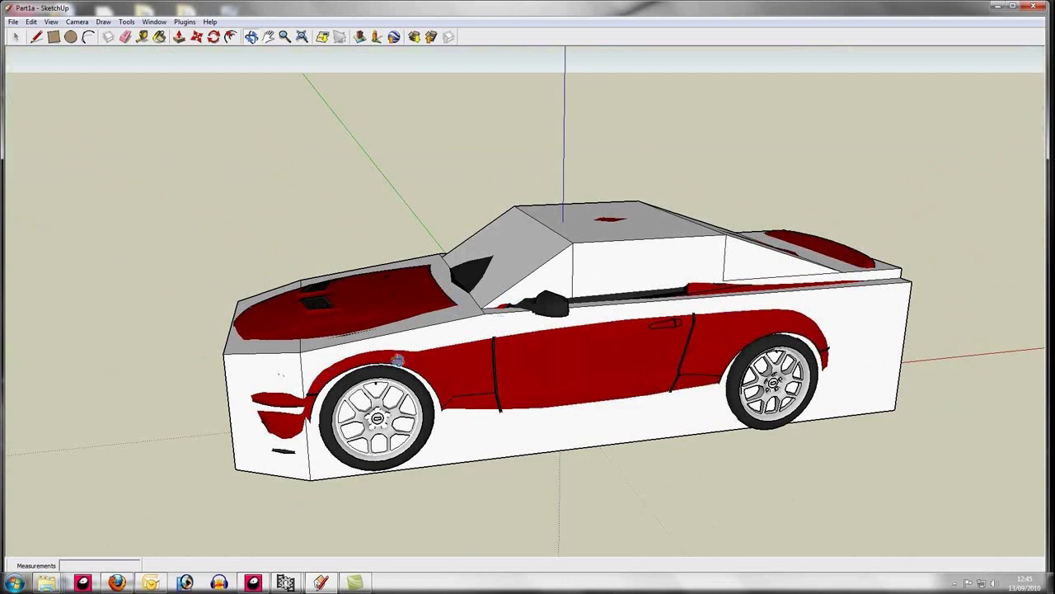
left_click(37, 36)
left_click(486, 312)
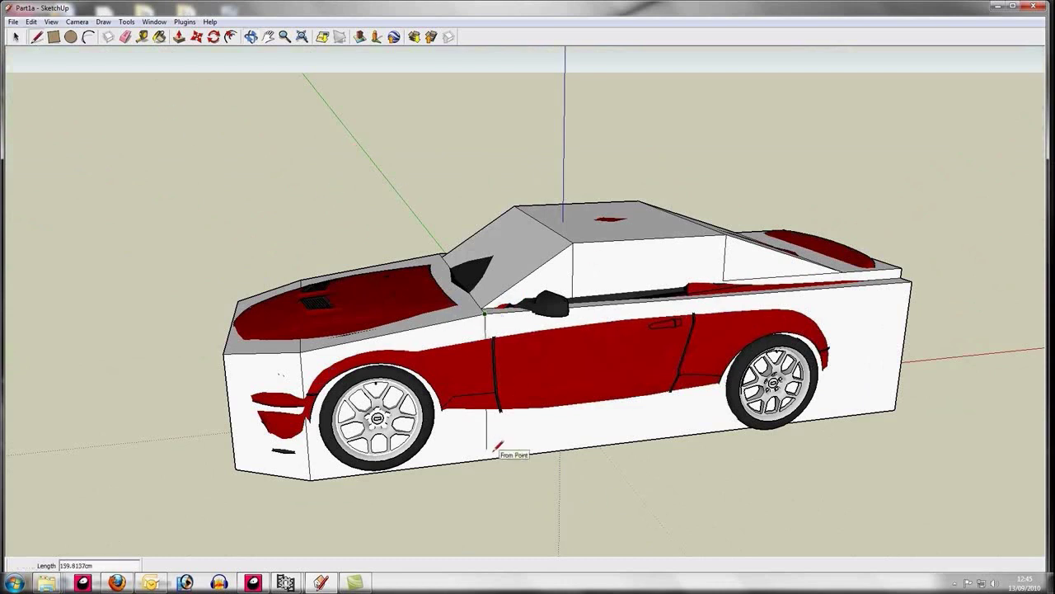
left_click(250, 36)
left_click_drag(594, 282, 556, 160)
left_click_drag(283, 309, 665, 362)
left_click(36, 36)
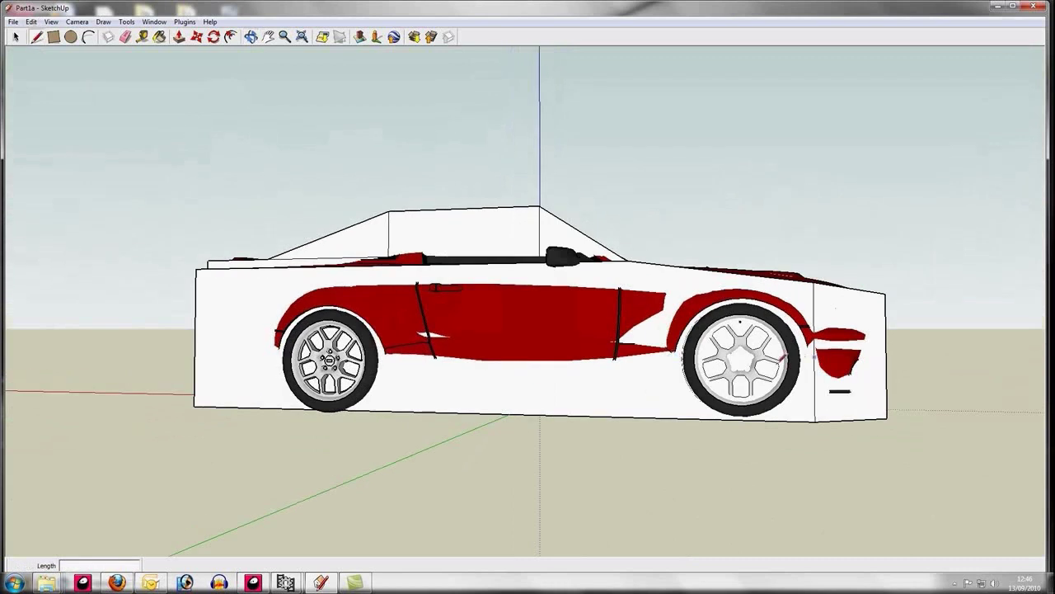
left_click(628, 261)
left_click(628, 415)
Step: Draw two cross lines of about 311 cm on the underside, joining the rear ends of the front chamfers and the windscreen-base lines
left_click(250, 36)
left_click_drag(511, 179, 556, 148)
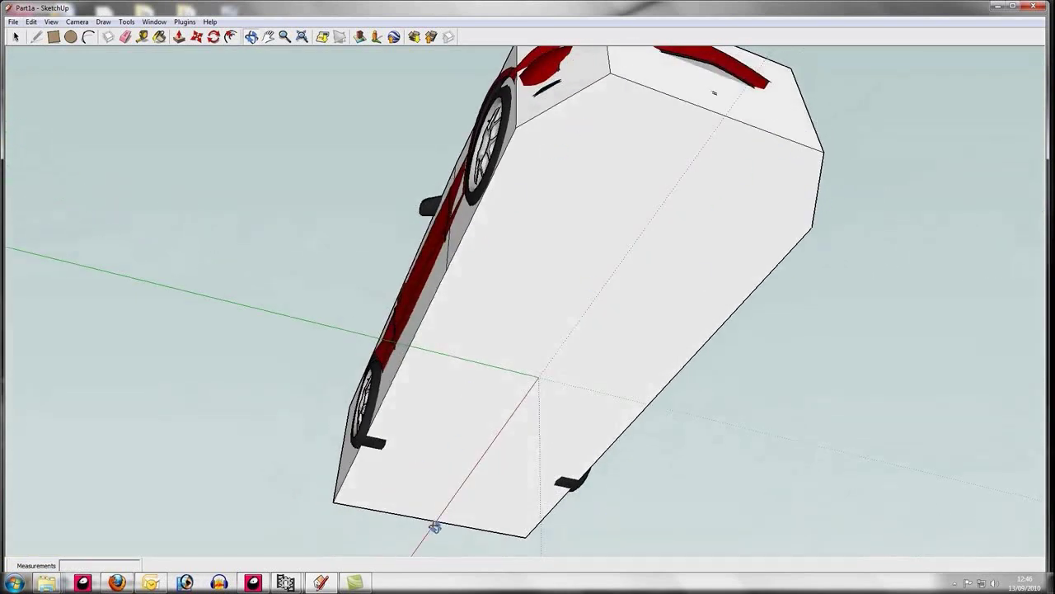
left_click(36, 38)
left_click(516, 128)
left_click(813, 222)
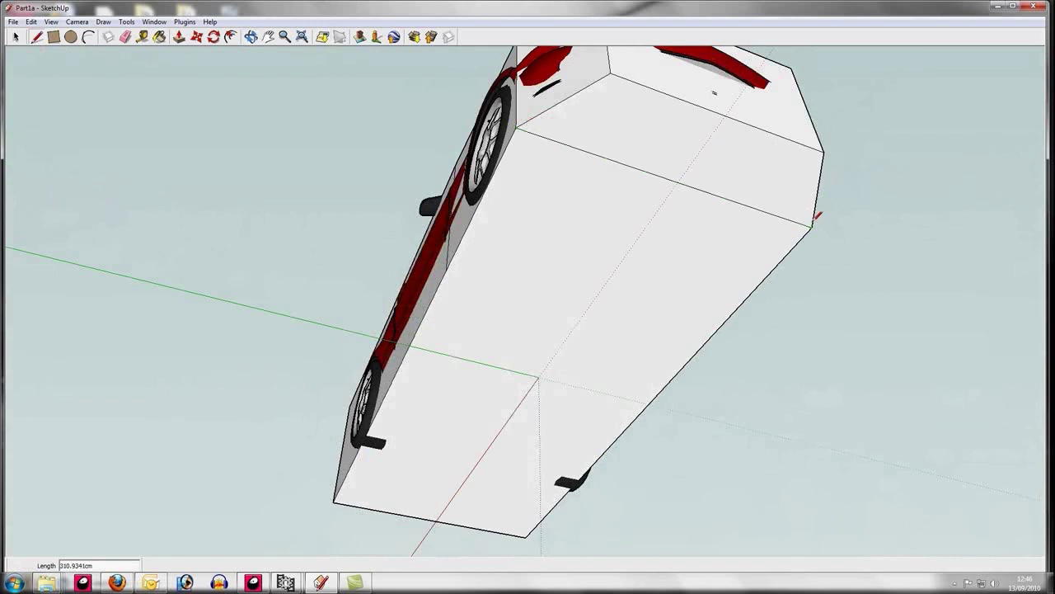
left_click(445, 269)
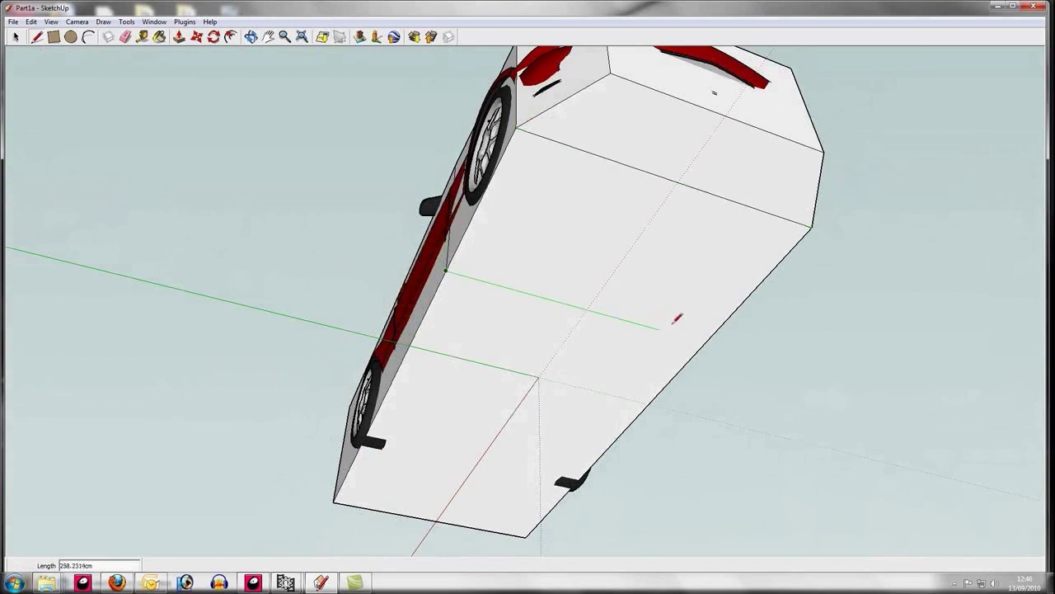
left_click(703, 338)
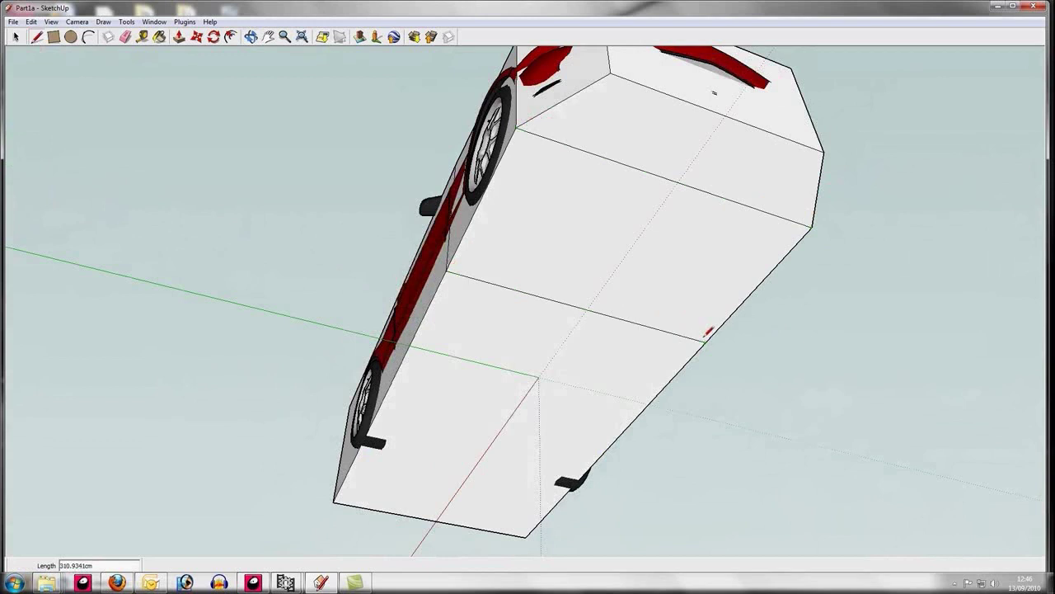
Step: Hide the detailed car component so that only the low-poly body is shown
left_click(250, 36)
left_click_drag(528, 247, 472, 322)
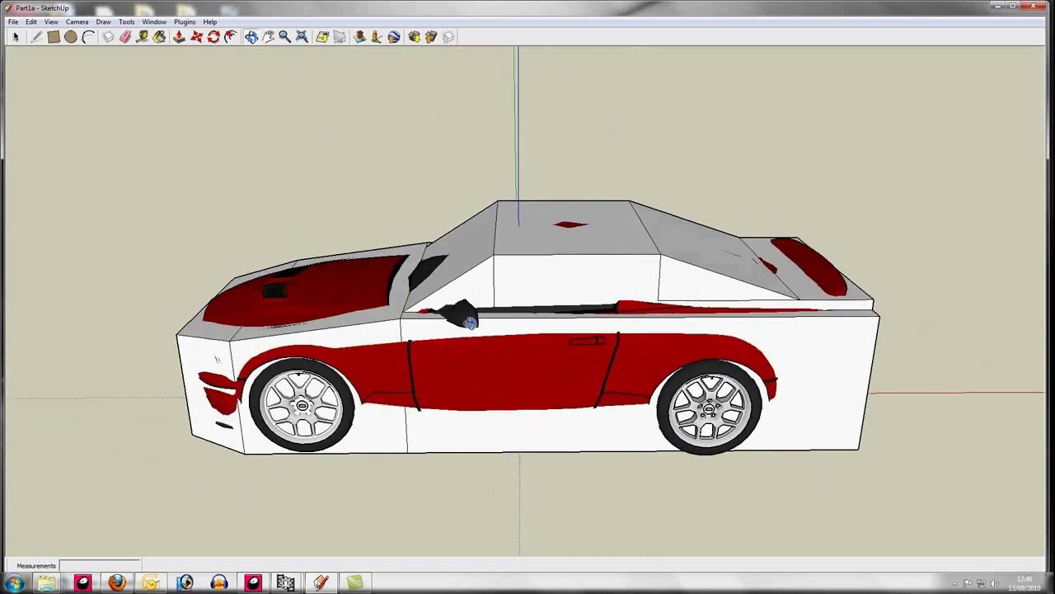
left_click(15, 37)
left_click(341, 282)
right_click(340, 281)
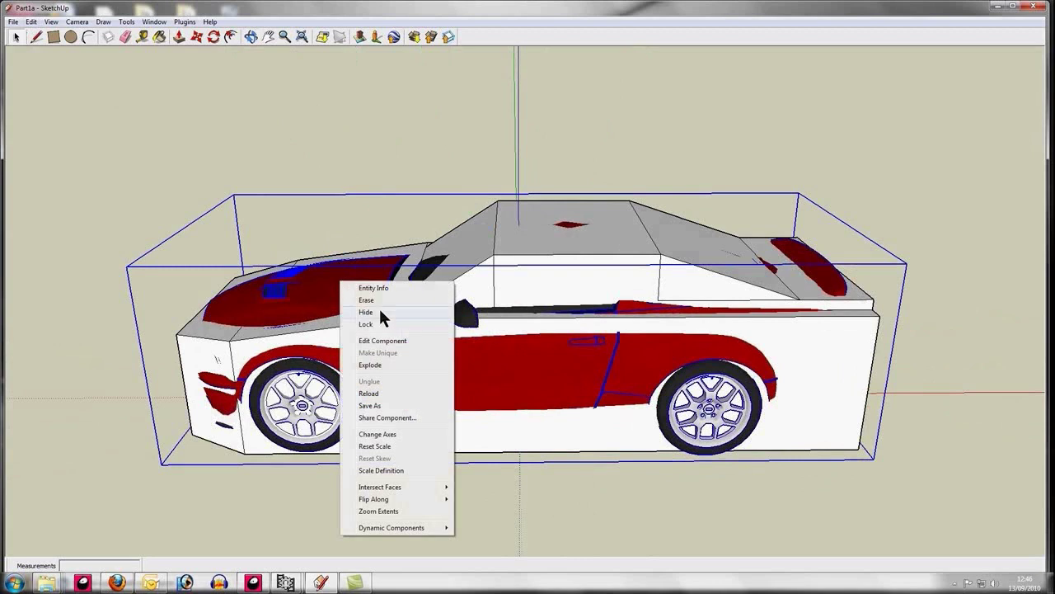
left_click(379, 313)
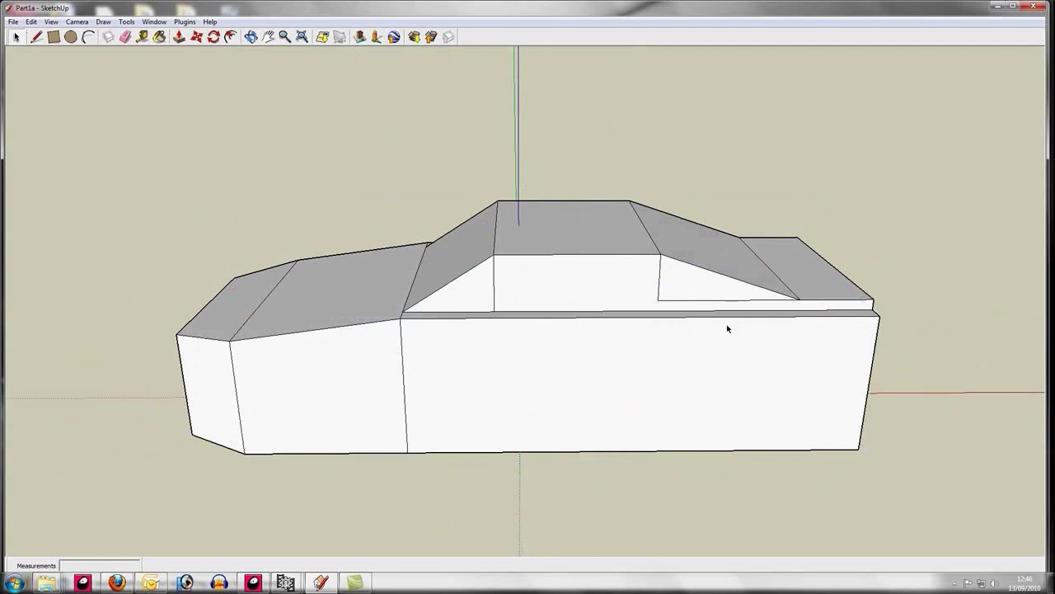
Step: Erase the stray lines below the side of the rear window, and draw verticals from the roof's rear corner, about 68 cm, and the window's base to the ledge
left_click(17, 36)
key("Delete")
left_click(691, 301)
key("Delete")
left_click(38, 37)
left_click(661, 254)
left_click(657, 310)
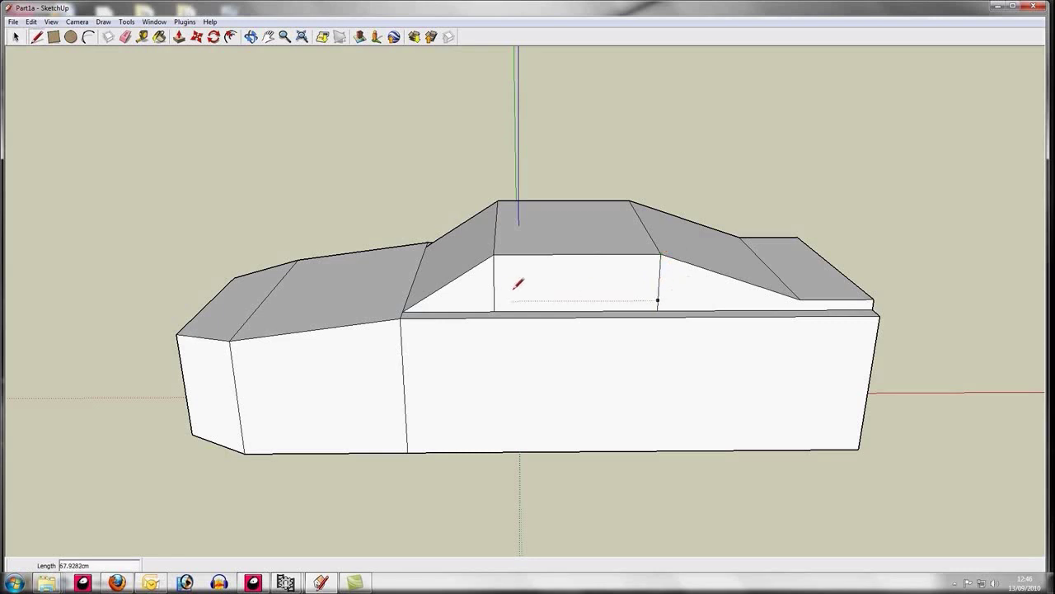
left_click(799, 298)
left_click(799, 310)
Step: Erase the stray vertical and horizontal lines below the rear window on the opposite side of the cabin
left_click(251, 36)
left_click_drag(278, 205, 855, 227)
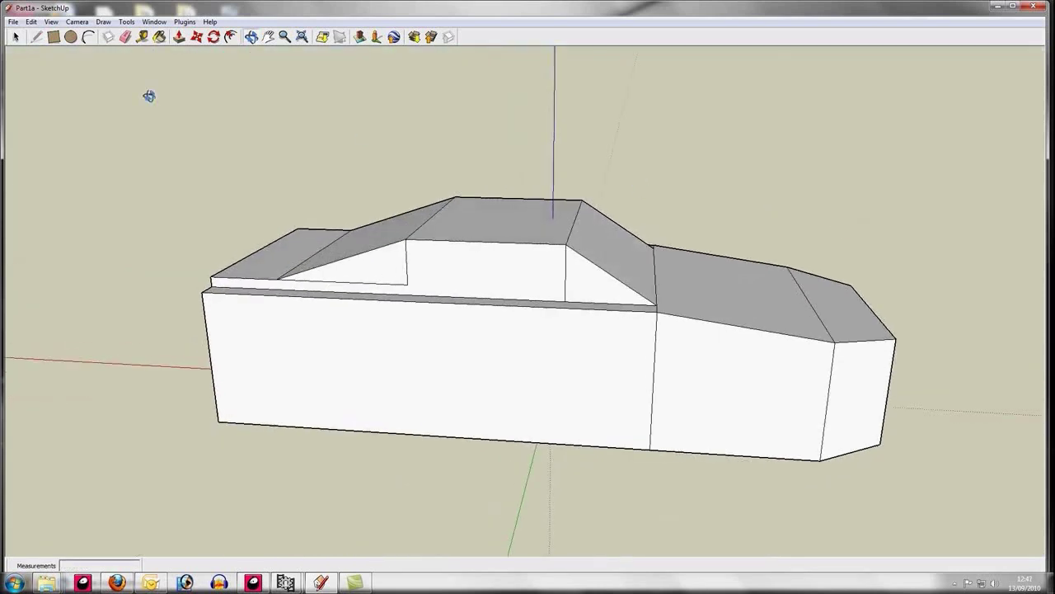
left_click(15, 36)
left_click(406, 261)
key("Delete")
key("Delete")
Step: On this side, draw verticals down to the ledge from the roof's rear corner and from the rear window's base, the latter about 12.6 cm
left_click(37, 37)
left_click(406, 240)
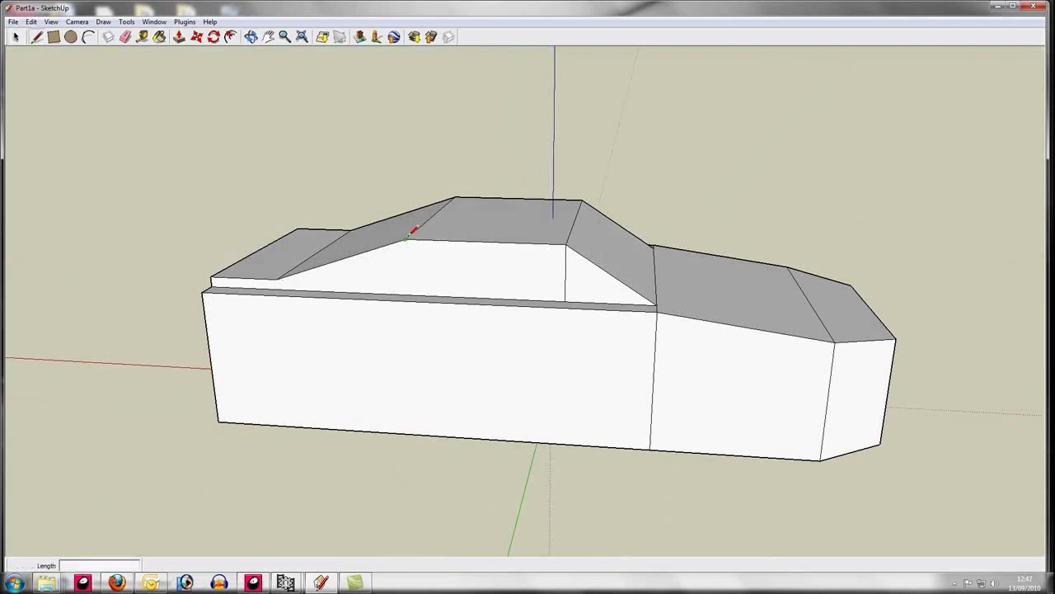
left_click(406, 293)
left_click(277, 280)
left_click(276, 289)
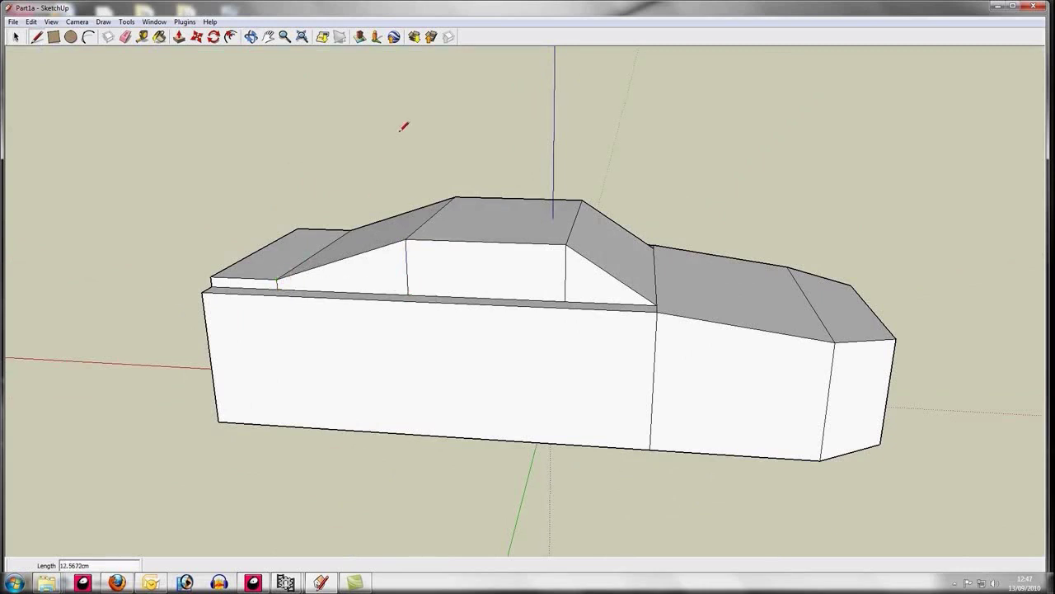
Step: Select the cabin's roof, windscreen, rear window and boot lid faces together with the three window-side faces on the first side
left_click(251, 37)
left_click_drag(346, 248, 252, 363)
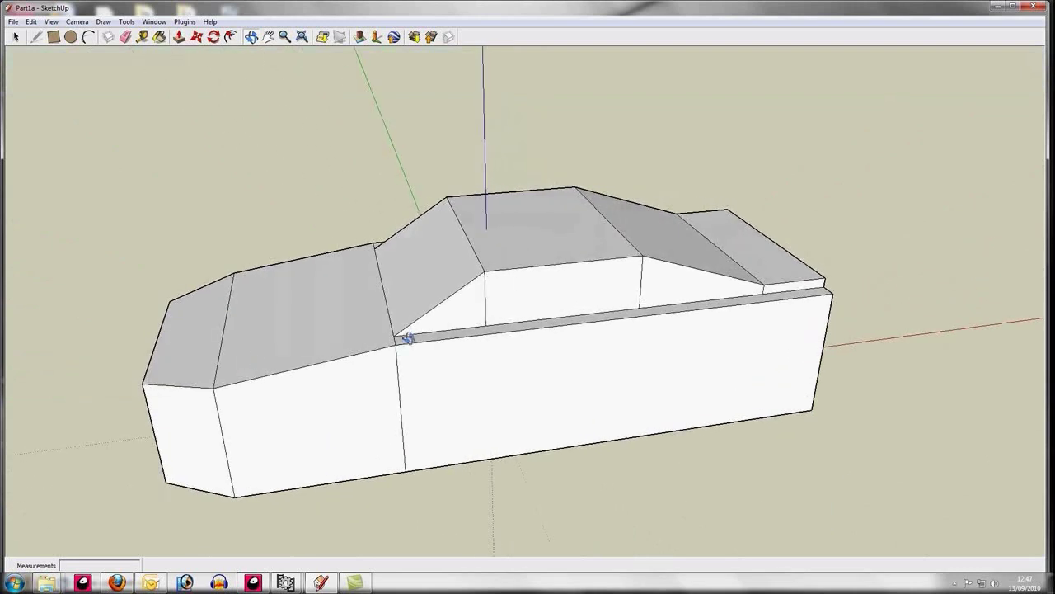
left_click_drag(632, 295, 636, 358)
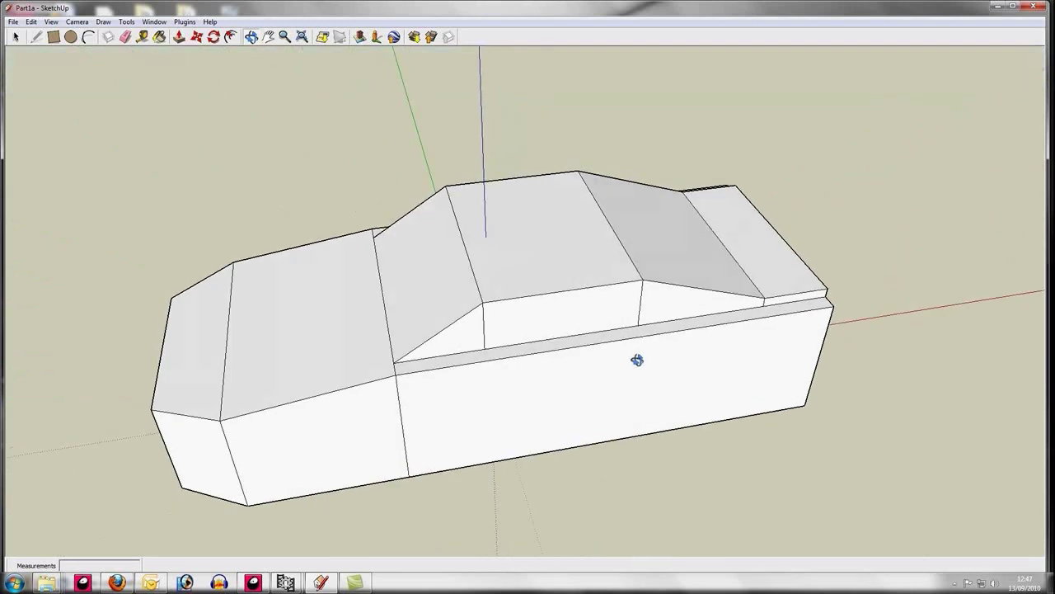
left_click(16, 37)
left_click(519, 251)
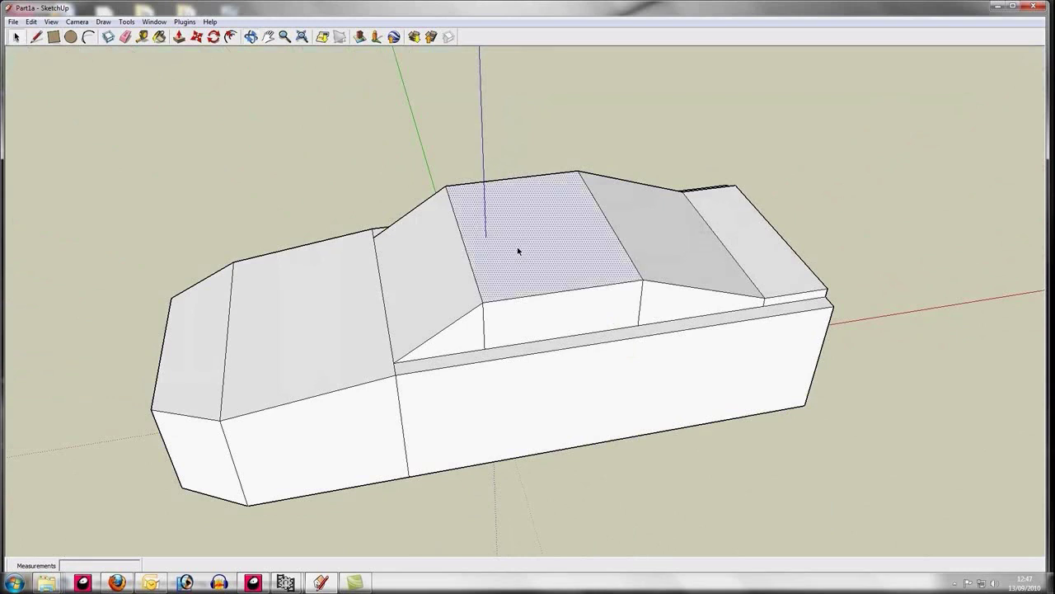
left_click(447, 282, "ctrl")
left_click(462, 330, "ctrl")
left_click(560, 330, "ctrl")
left_click(666, 305, "ctrl")
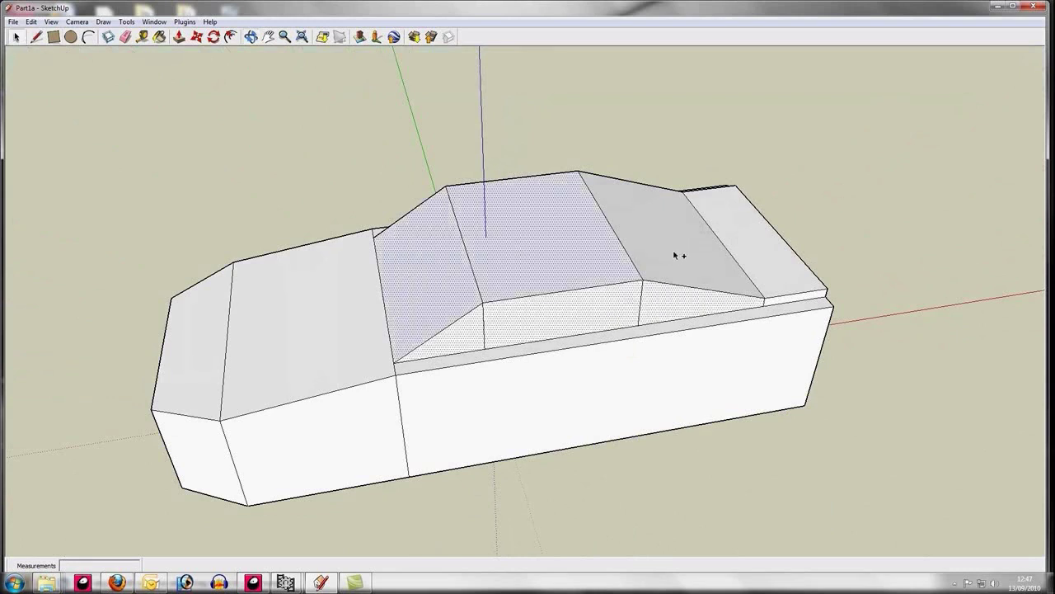
left_click(677, 254, "ctrl")
left_click(749, 241, "ctrl")
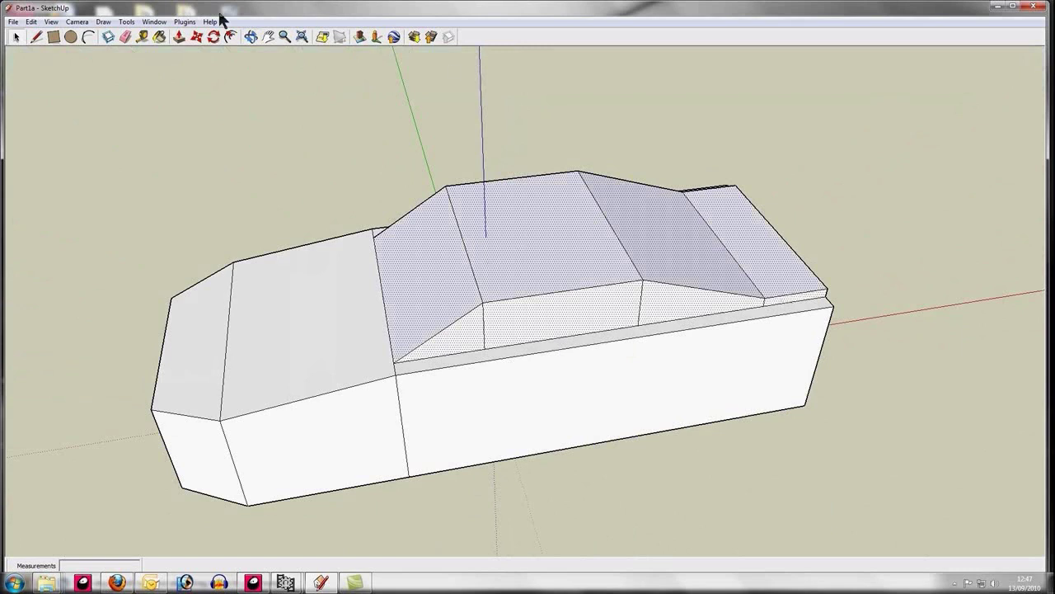
Step: Draw a cross line of about 266 cm on the rear face, joining the inner ends of the two side ledges
left_click(250, 36)
left_click_drag(803, 195, 259, 92)
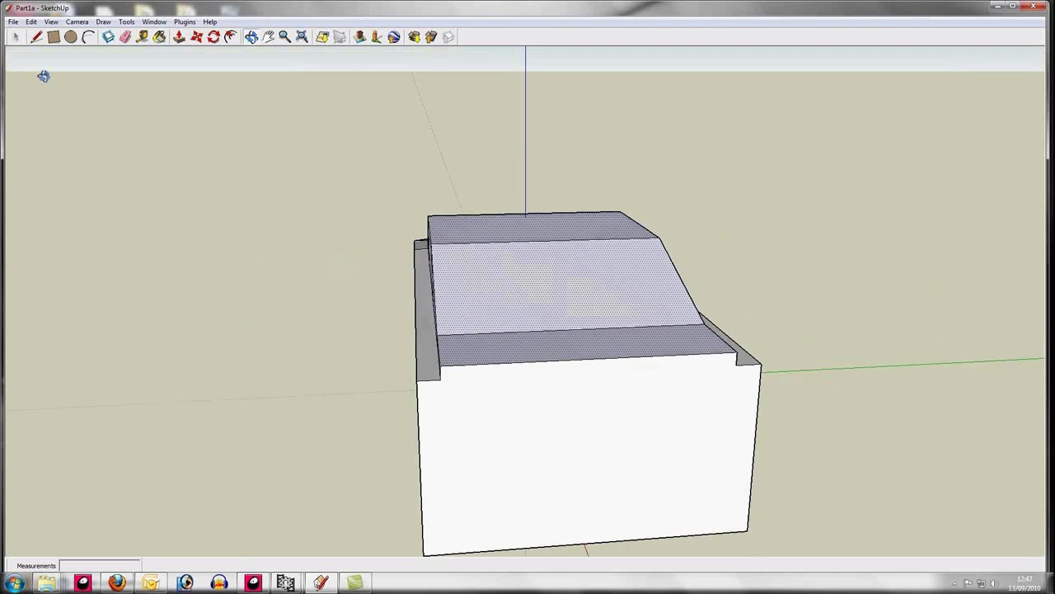
left_click(37, 38)
left_click(441, 378)
left_click(738, 362)
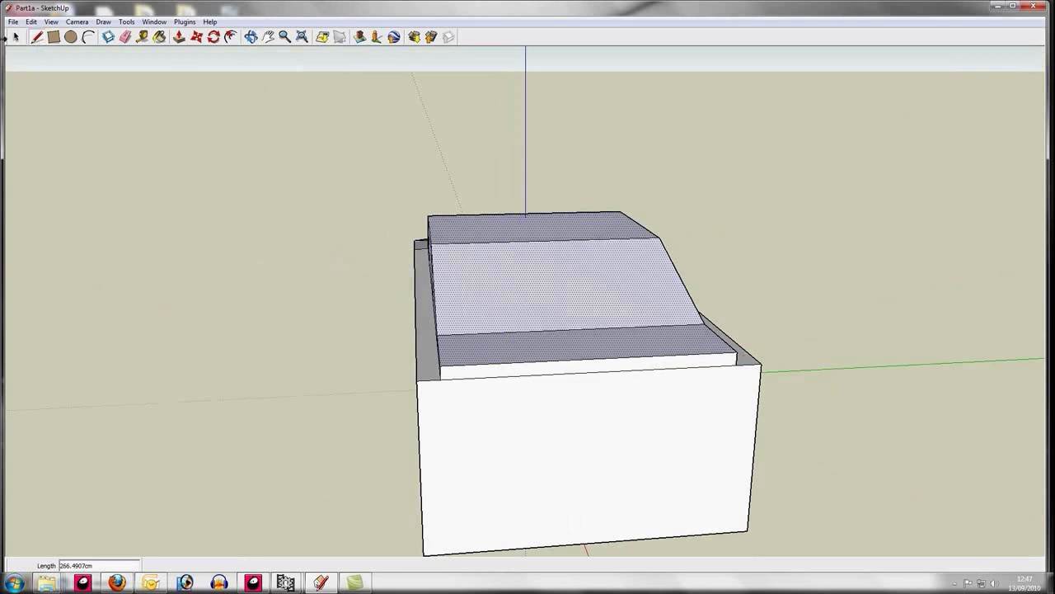
Step: Add the narrow strip above the rear face and all the cabin faces on the other side to the selection
left_click(16, 38)
left_click(532, 373)
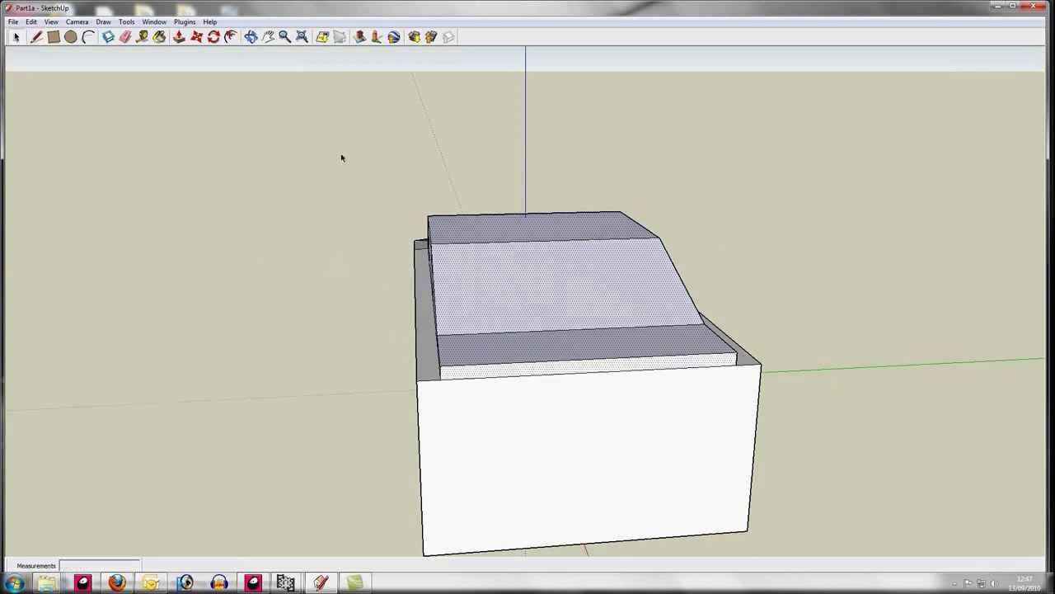
left_click(250, 36)
left_click_drag(619, 228, 366, 231)
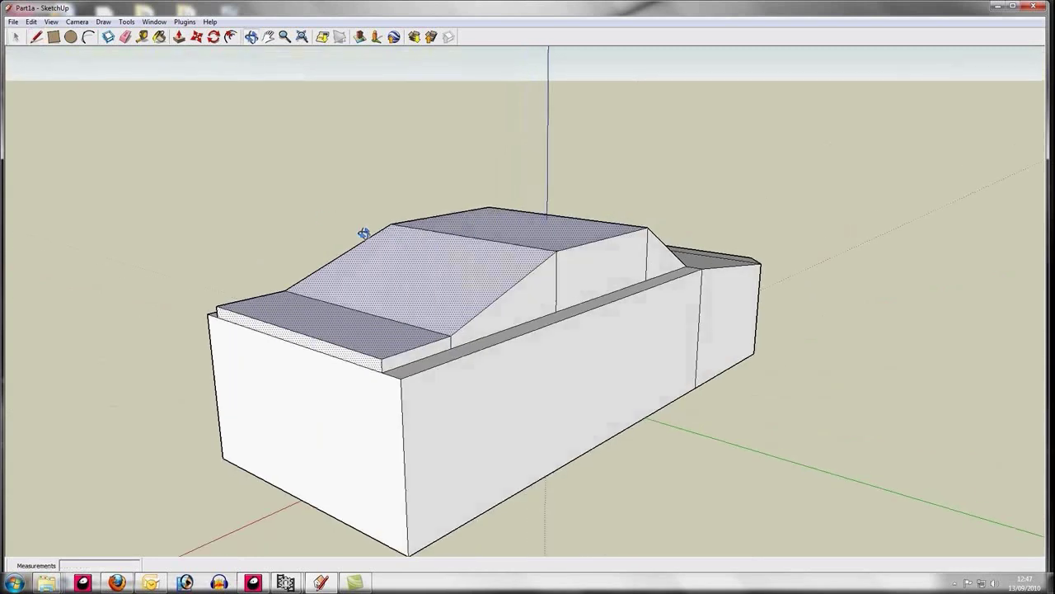
left_click(15, 37)
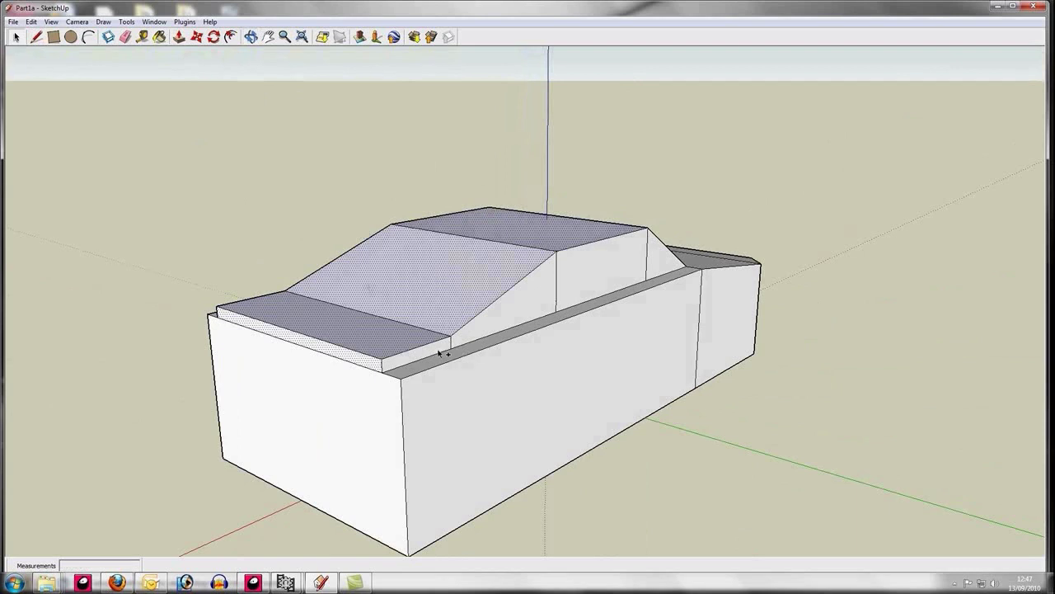
left_click(440, 352, "ctrl")
left_click(521, 320, "ctrl")
left_click(606, 279, "ctrl")
left_click(660, 270, "ctrl")
Step: Group the selected cabin faces and hide the group
left_click(252, 37)
left_click_drag(514, 124, 111, 224)
left_click(15, 37)
right_click(563, 234)
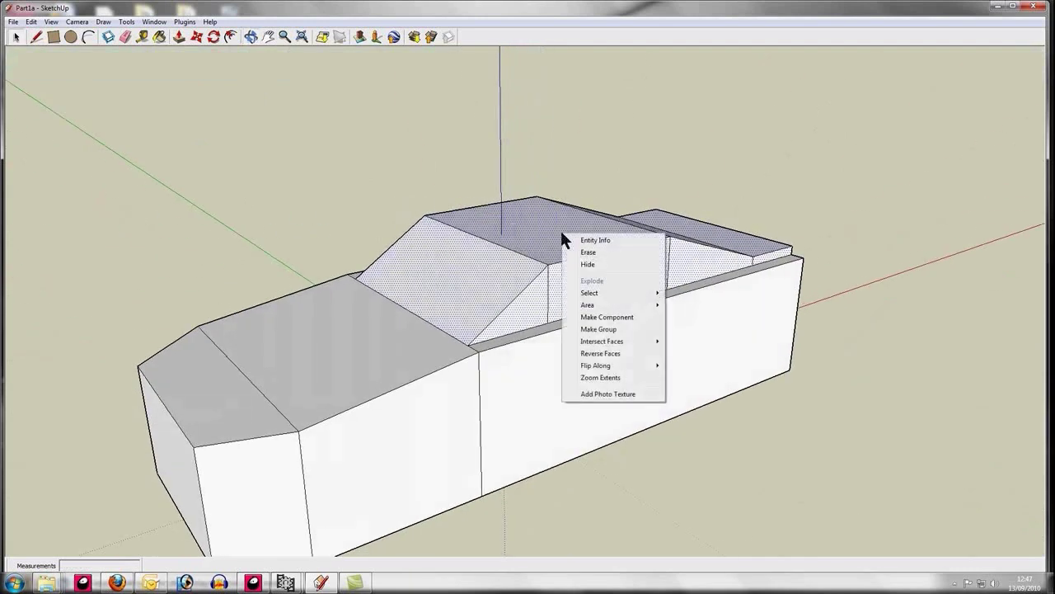
left_click(627, 325)
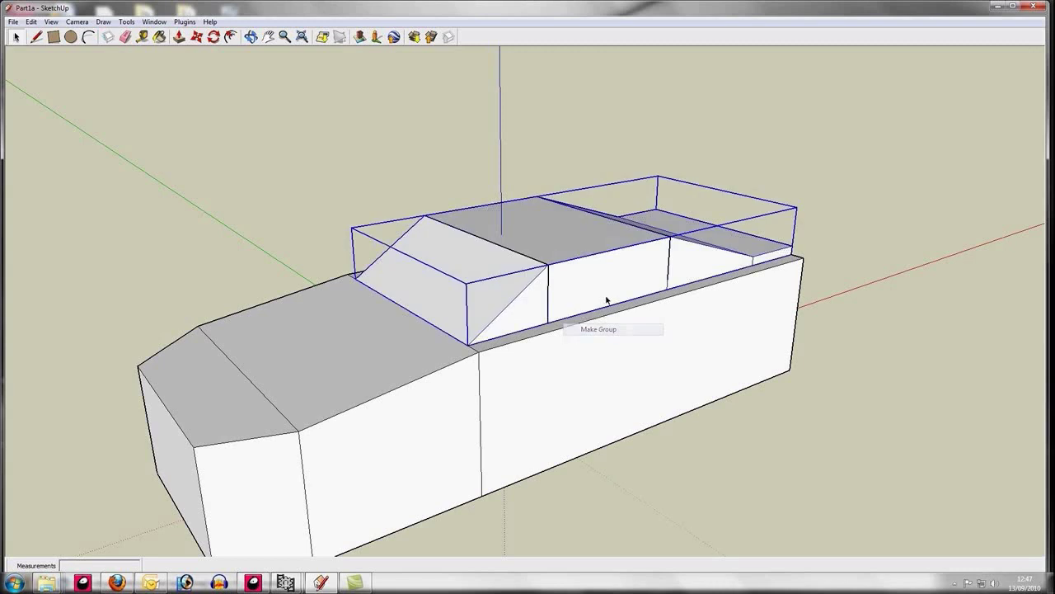
right_click(566, 245)
left_click(611, 266)
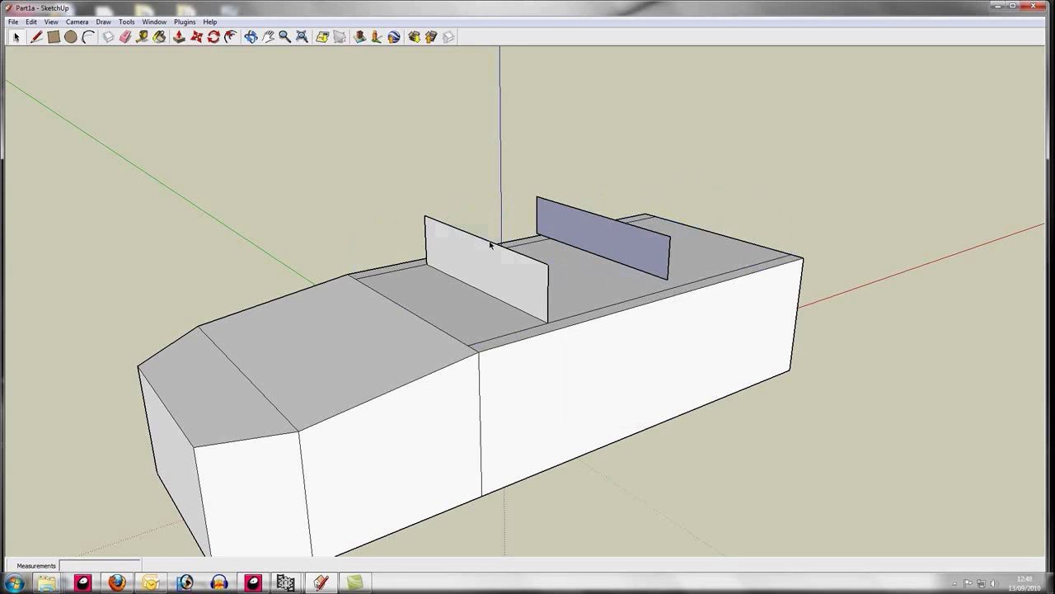
Step: Delete the two cross panels left standing on the lower body, along with their leftover edges
key("Delete")
left_click(549, 280)
key("Delete")
key("Delete")
key("Delete")
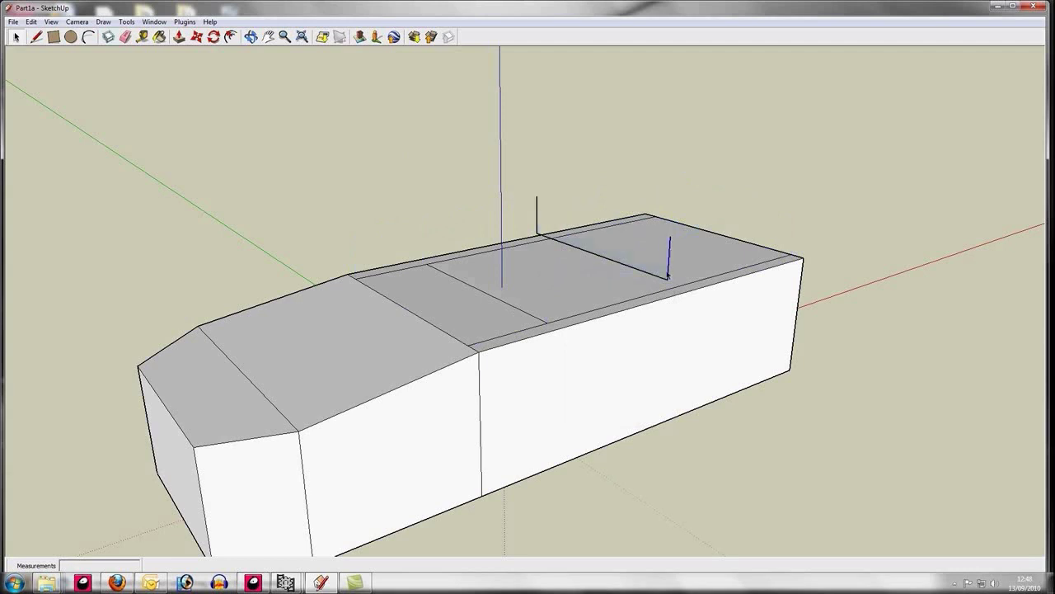
key("Delete")
left_click(659, 276)
key("Delete")
Step: Erase the remaining cross line and the lengthwise ledge lines on the lower body's top, behind the bonnet
left_click(251, 36)
left_click_drag(695, 205, 508, 316)
left_click(17, 36)
left_click(471, 242)
key("Delete")
left_click(466, 221)
key("Delete")
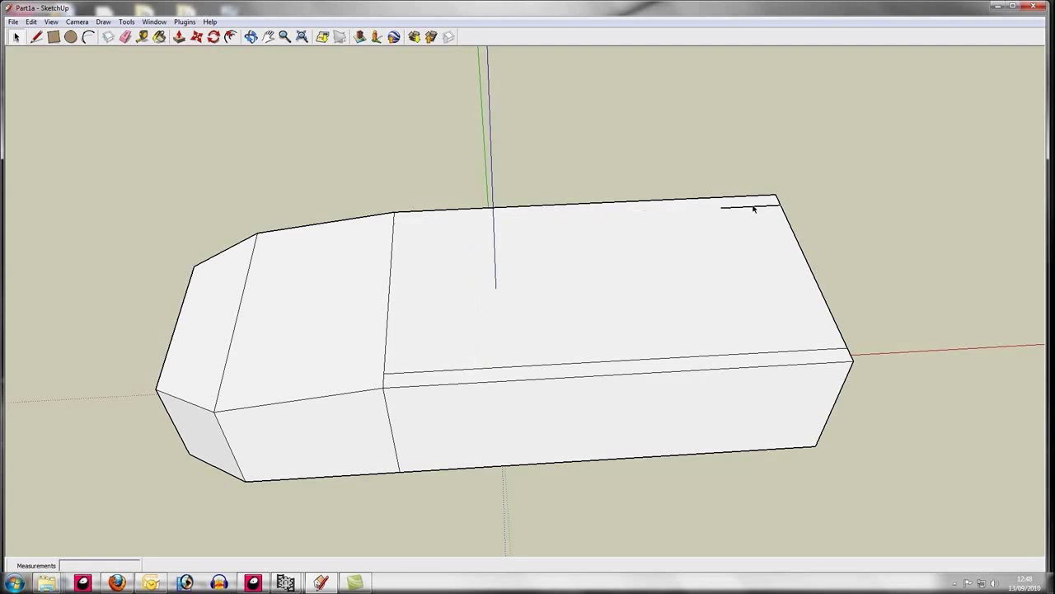
left_click(752, 207)
key("Delete")
left_click(683, 358)
key("Delete")
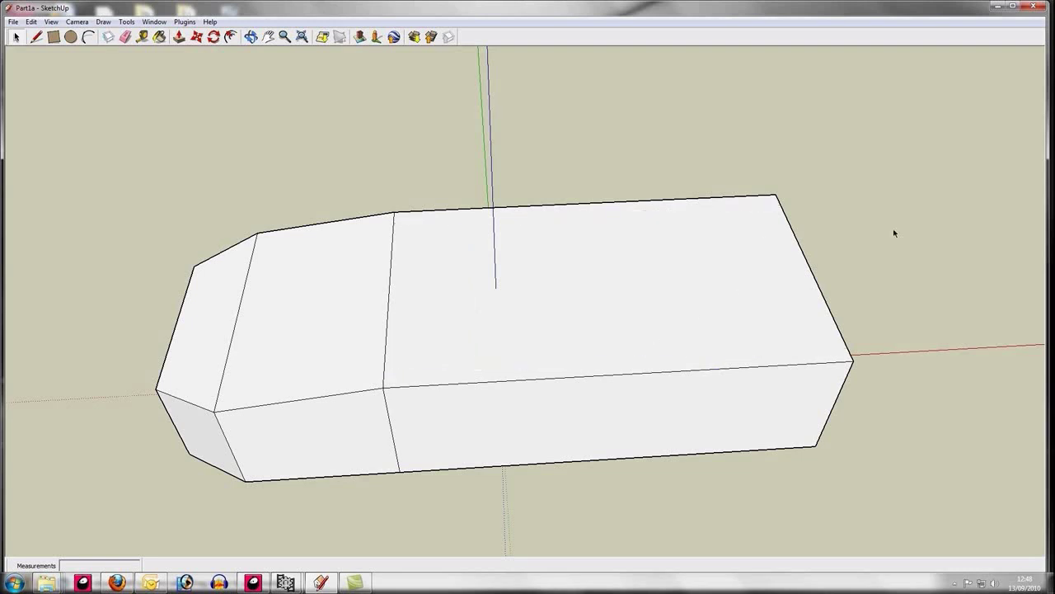
Step: Select the entire lower body and make it a group
left_click_drag(979, 132, 141, 406)
left_click_drag(114, 529, 116, 528)
right_click(589, 245)
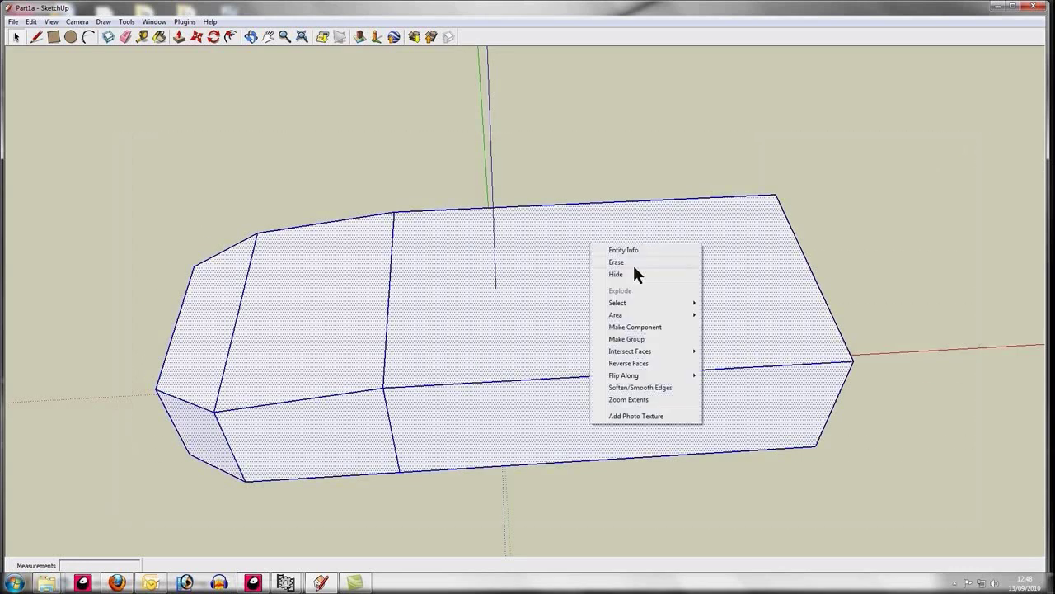
left_click(658, 336)
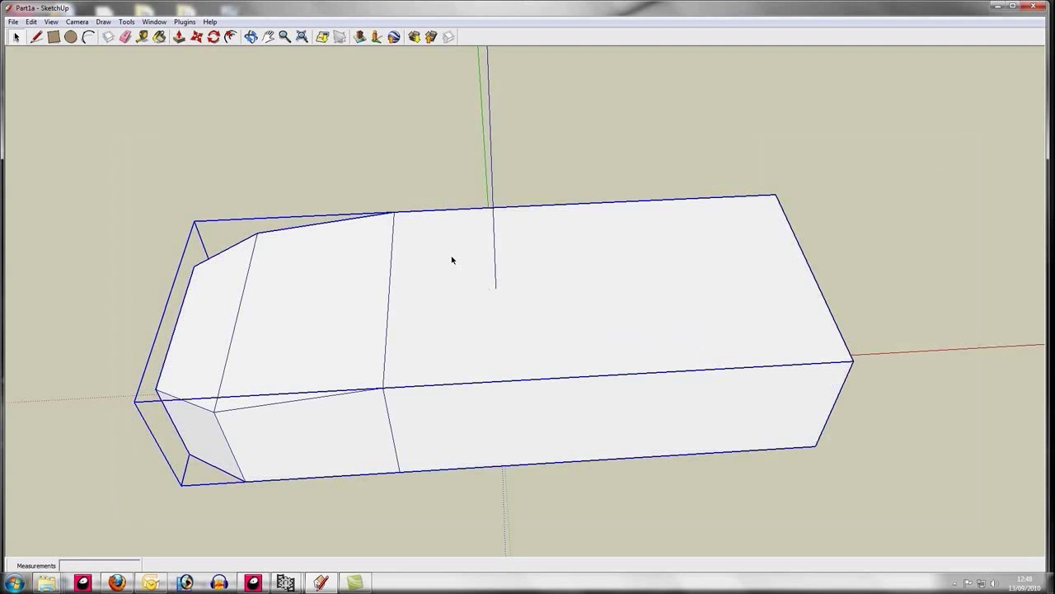
Step: Unhide the last hidden object, the cabin group
left_click(31, 22)
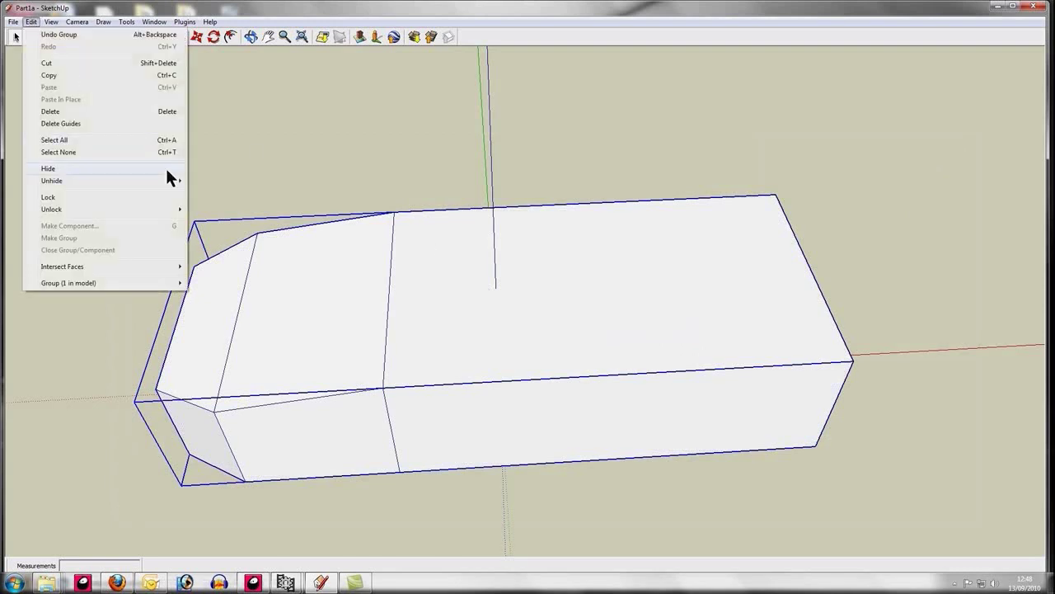
mouse_move(172, 183)
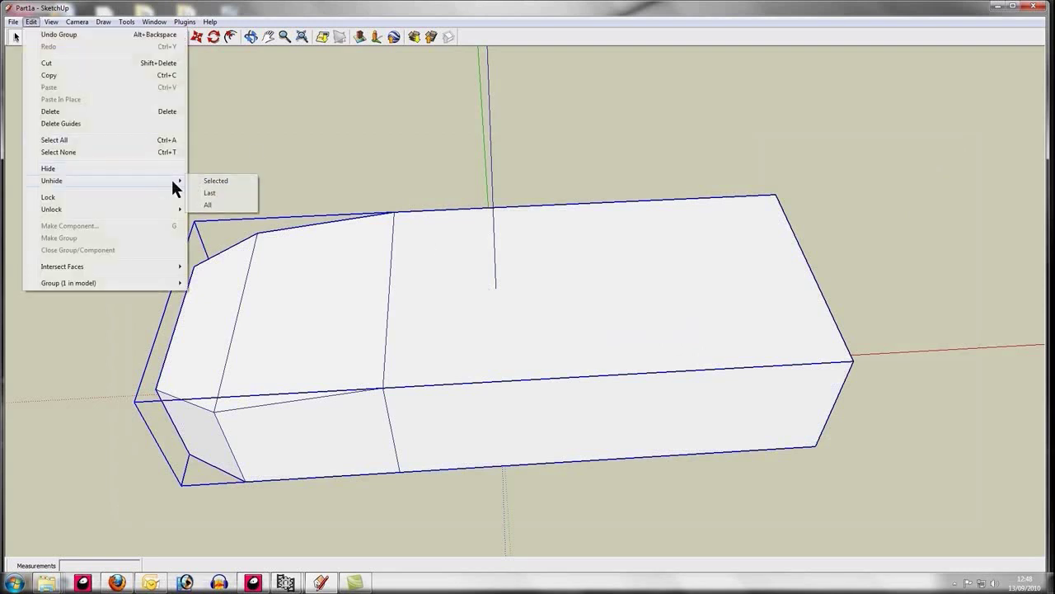
left_click(224, 193)
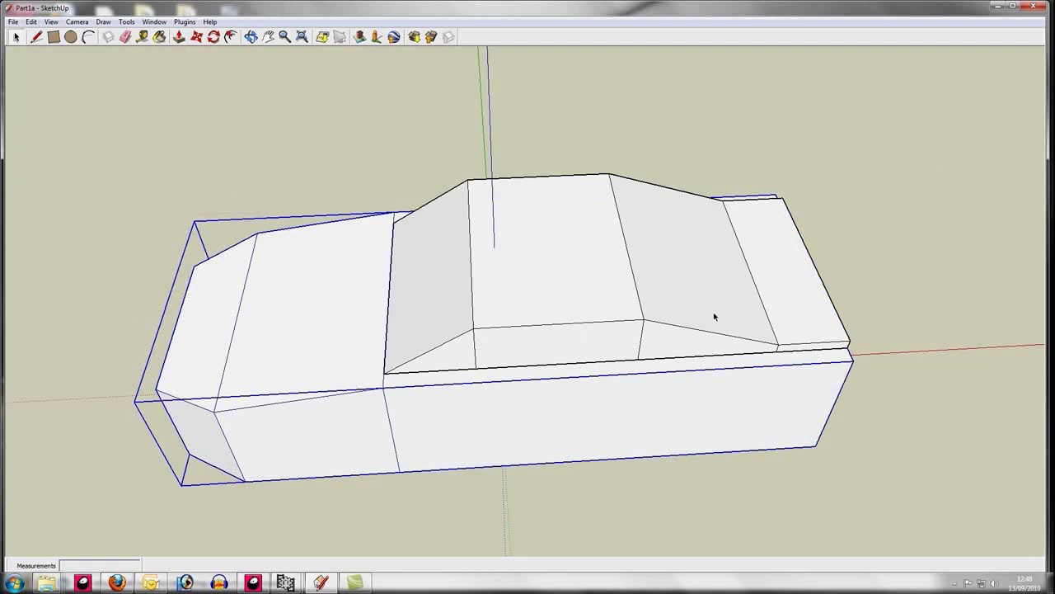
Step: Hide the lower body group so that only the cabin is shown
right_click(273, 325)
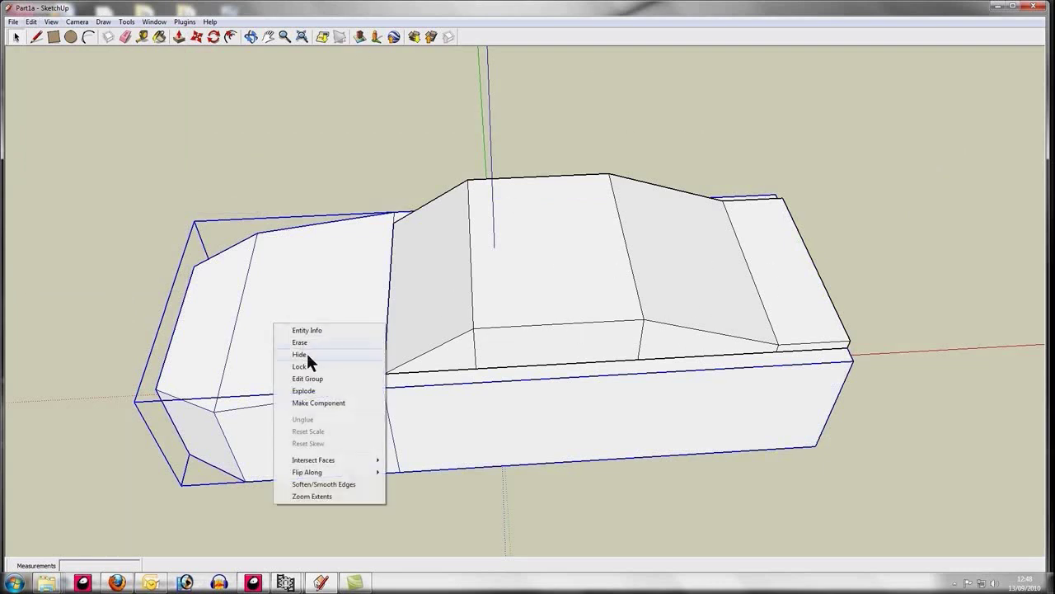
left_click(308, 80)
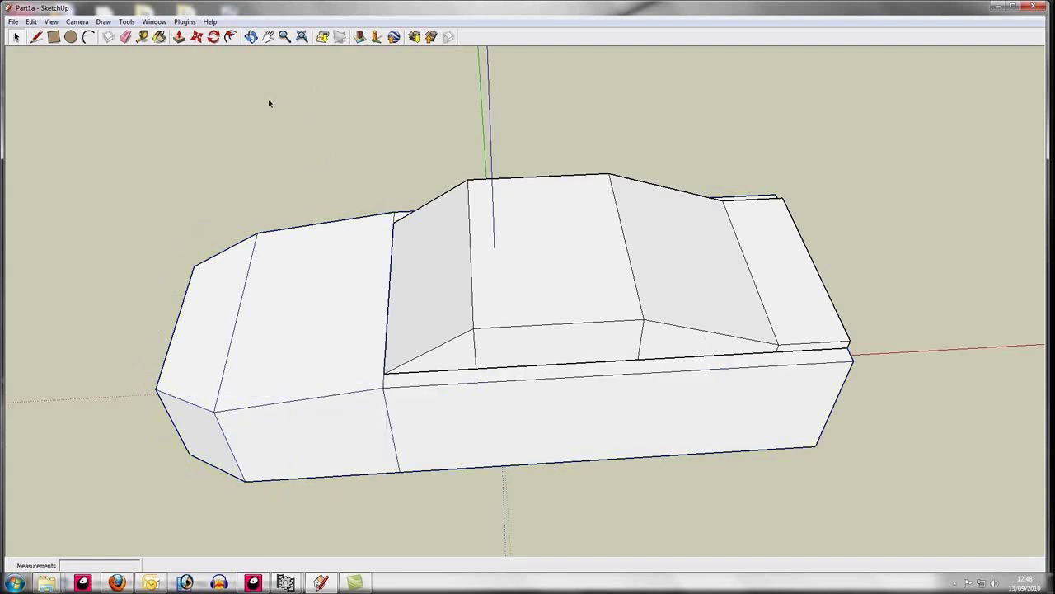
left_click(252, 37)
left_click_drag(788, 405, 537, 282)
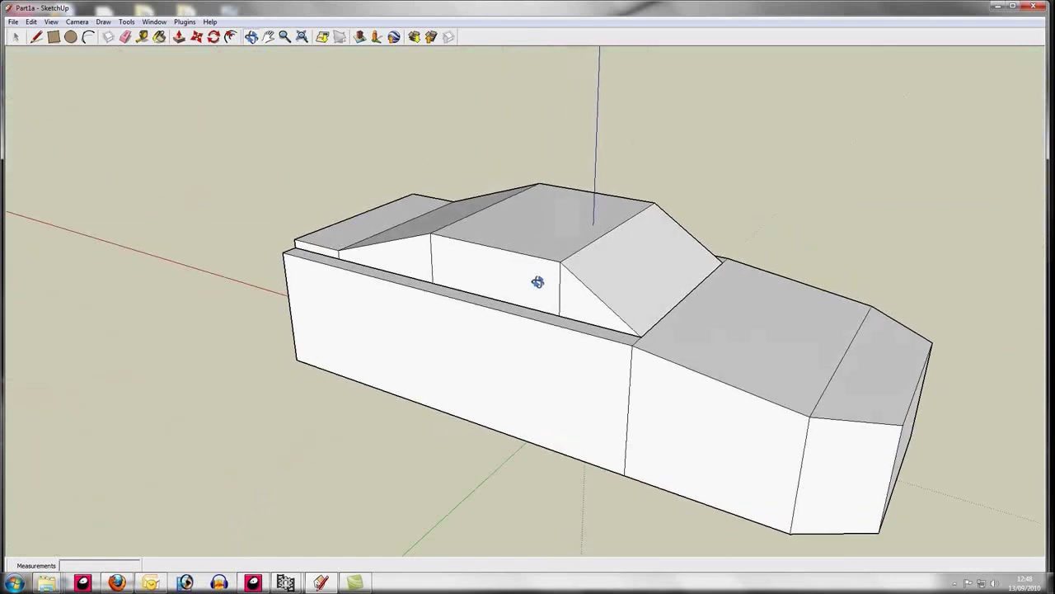
left_click(14, 37)
left_click(547, 358)
right_click(548, 356)
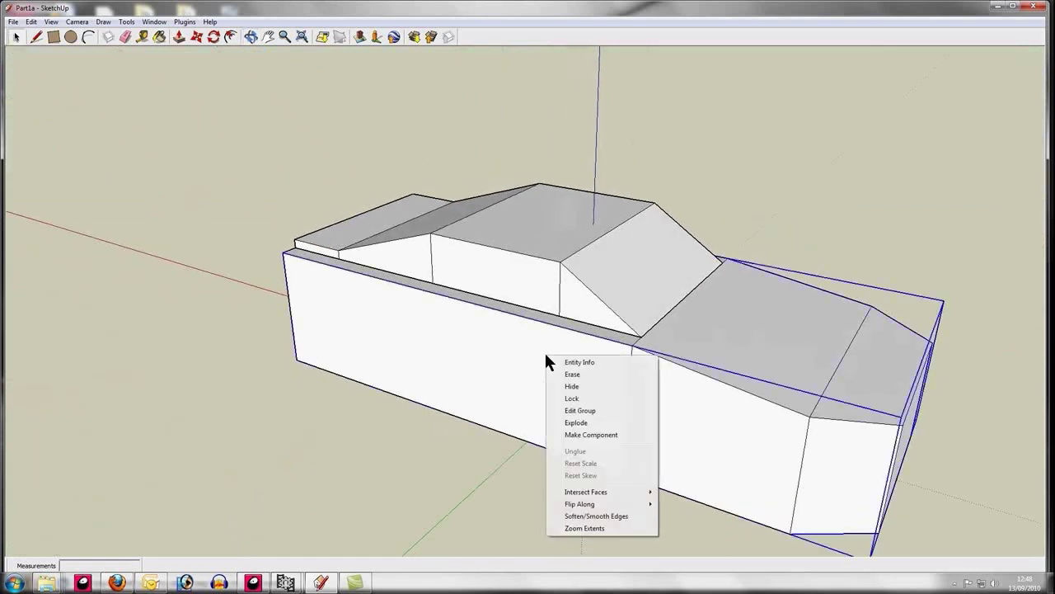
left_click(600, 385)
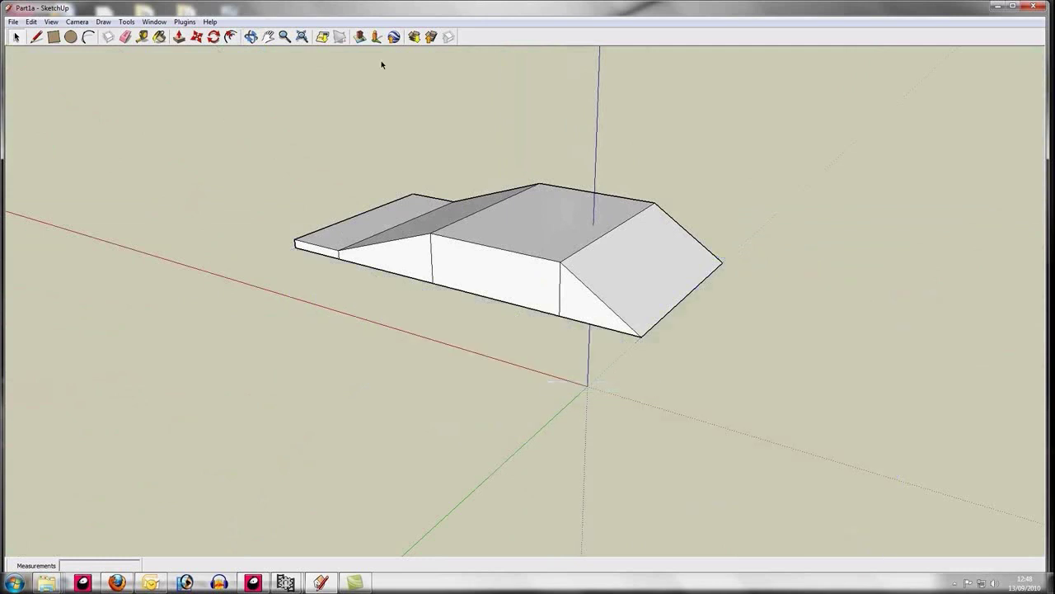
Step: Draw a line just above the cabin's bottom edge, from the boot's rear corner to the vertical at the rear window's base
left_click(250, 37)
left_click_drag(620, 319, 239, 221)
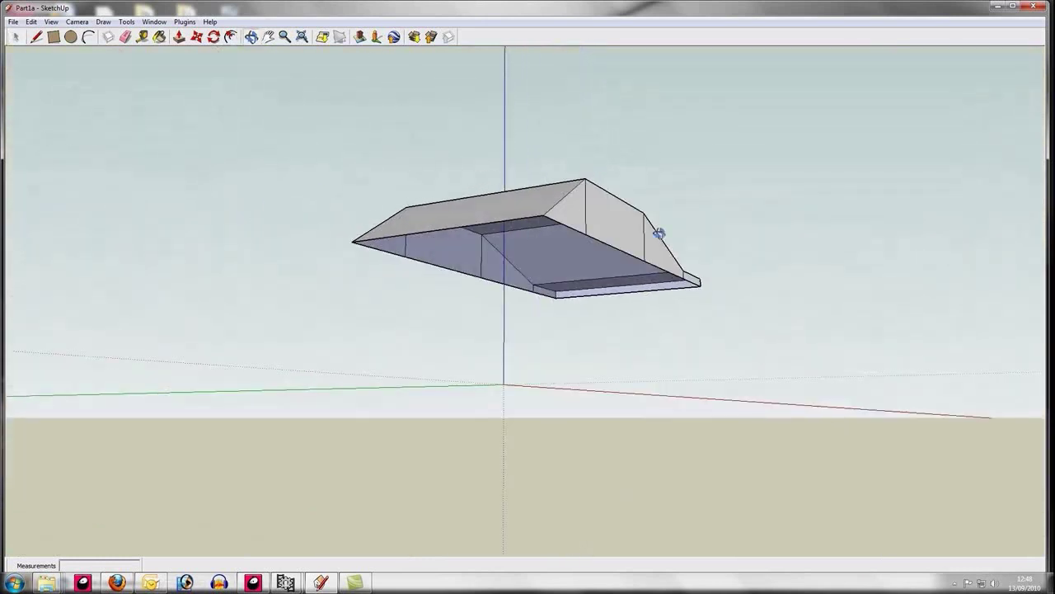
left_click_drag(714, 285, 442, 363)
left_click(284, 36)
left_click_drag(823, 337, 486, 89)
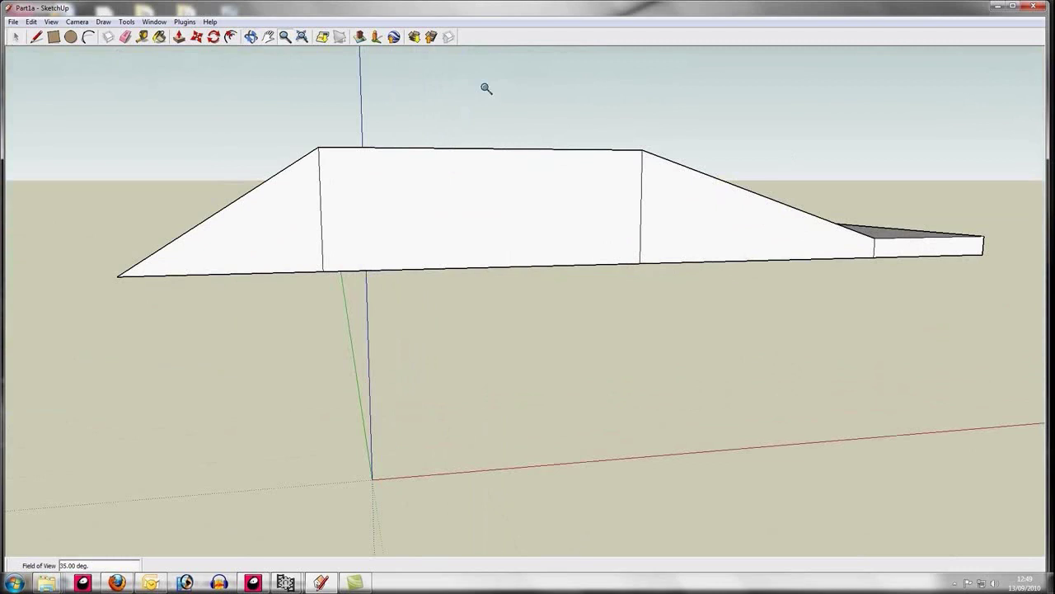
left_click(268, 36)
left_click_drag(923, 302, 474, 276)
left_click(284, 38)
left_click_drag(531, 321, 495, 132)
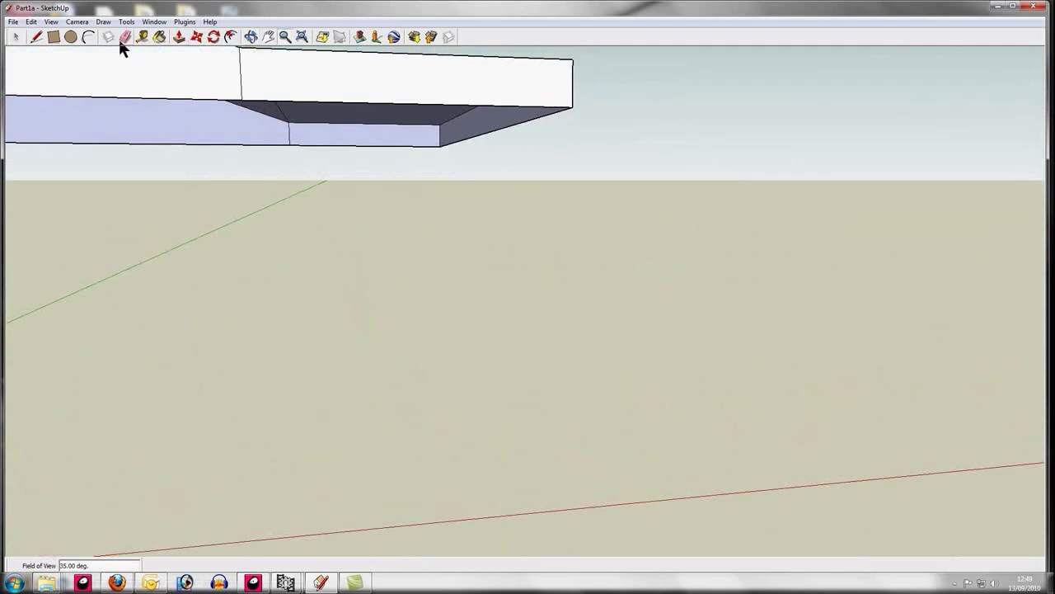
left_click(36, 38)
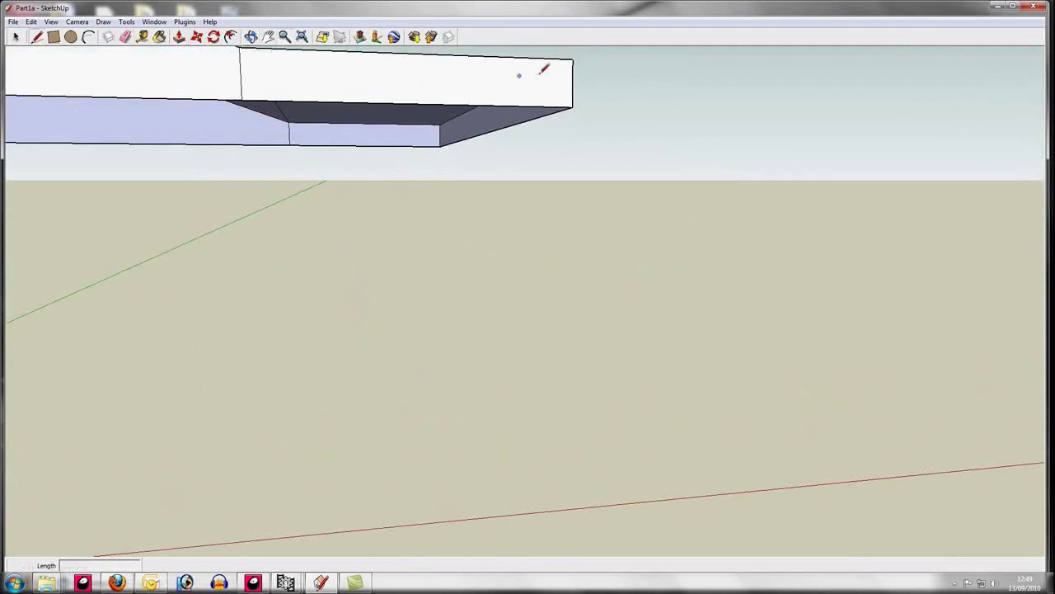
left_click(573, 99)
left_click(242, 90)
Step: Continue the line above the cabin's bottom edge from the rear window's base to the vertical below the roof's rear corner
left_click(262, 38)
left_click_drag(115, 108, 433, 150)
left_click(36, 38)
left_click(897, 183)
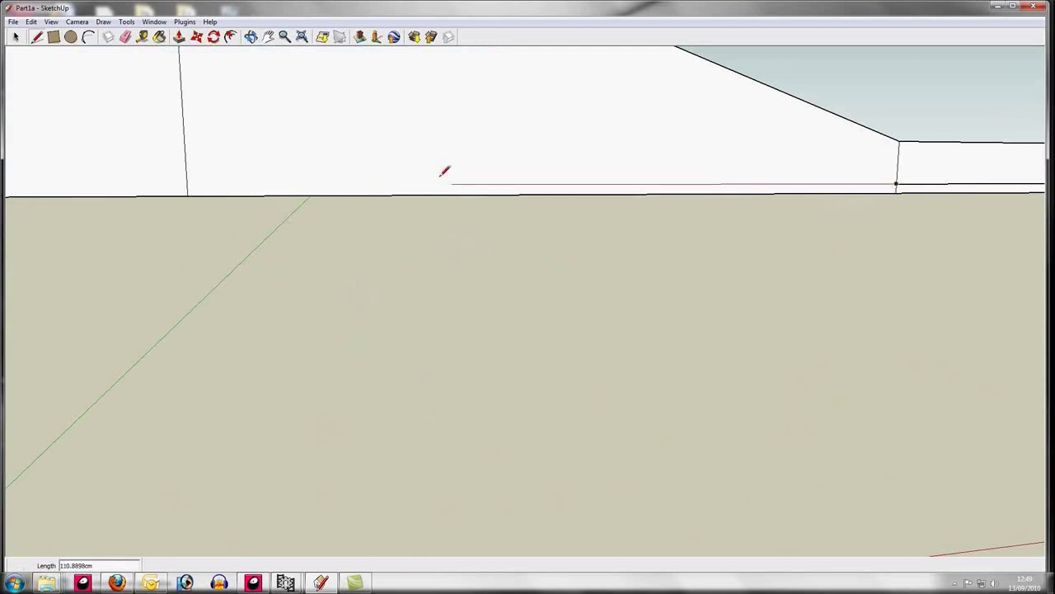
left_click(187, 184)
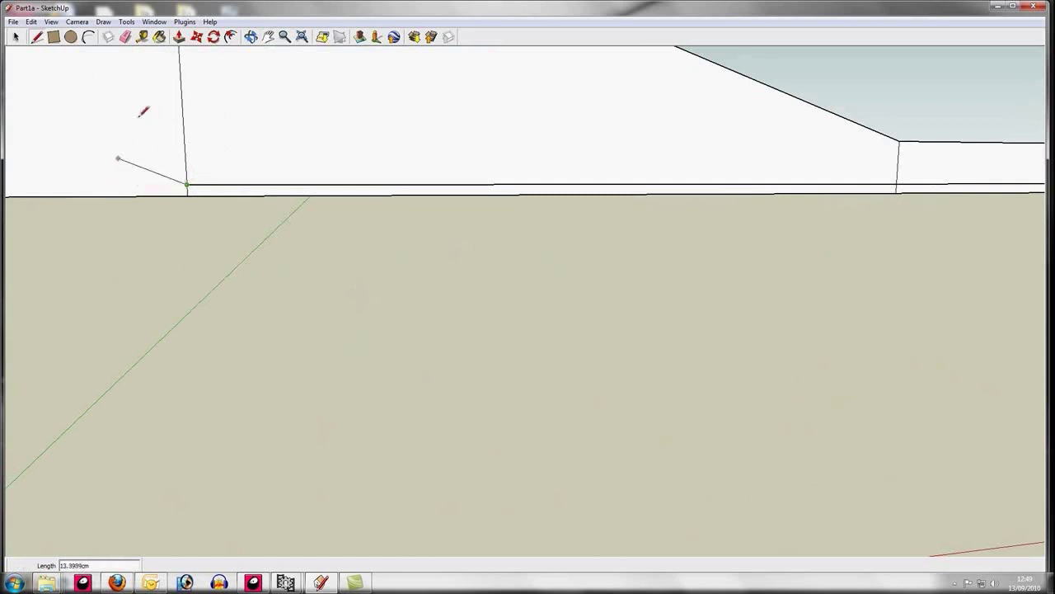
Step: Undo the last segment and redraw it just above the cabin's bottom edge, from the rear window's base to the vertical below the roof's rear corner
key("Escape")
key("ctrl+z")
left_click(897, 183)
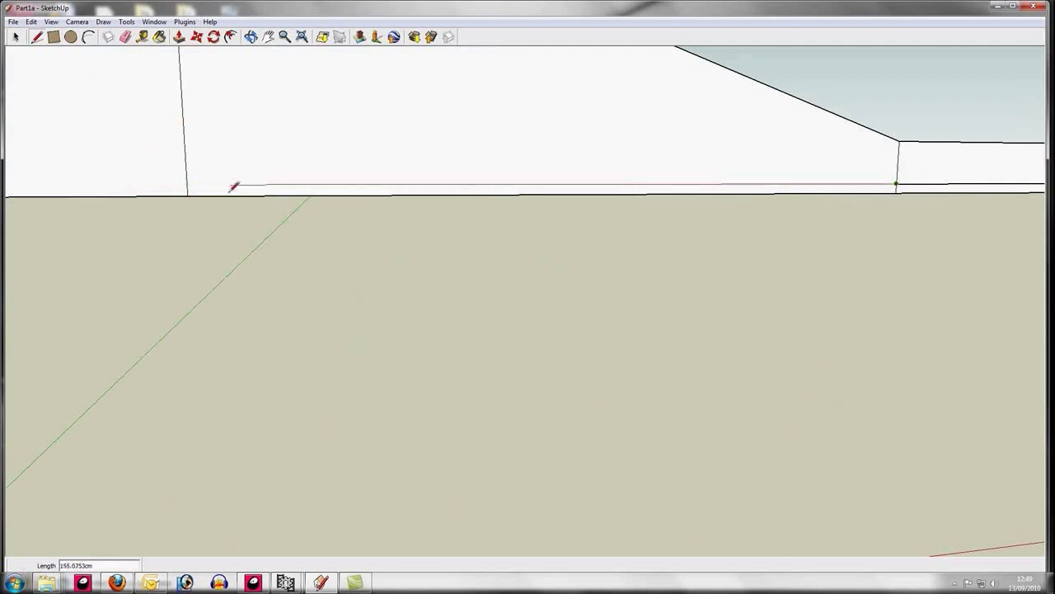
left_click(188, 184)
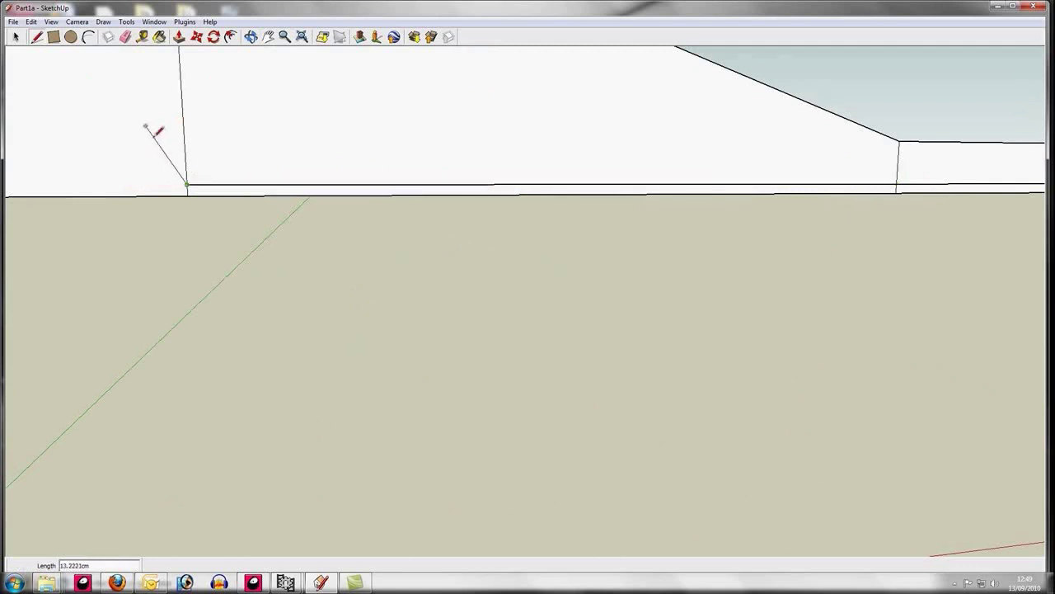
Step: Continue the line just above the cabin's bottom edge to the vertical below the roof's front corner
left_click(267, 36)
left_click_drag(149, 188, 586, 175)
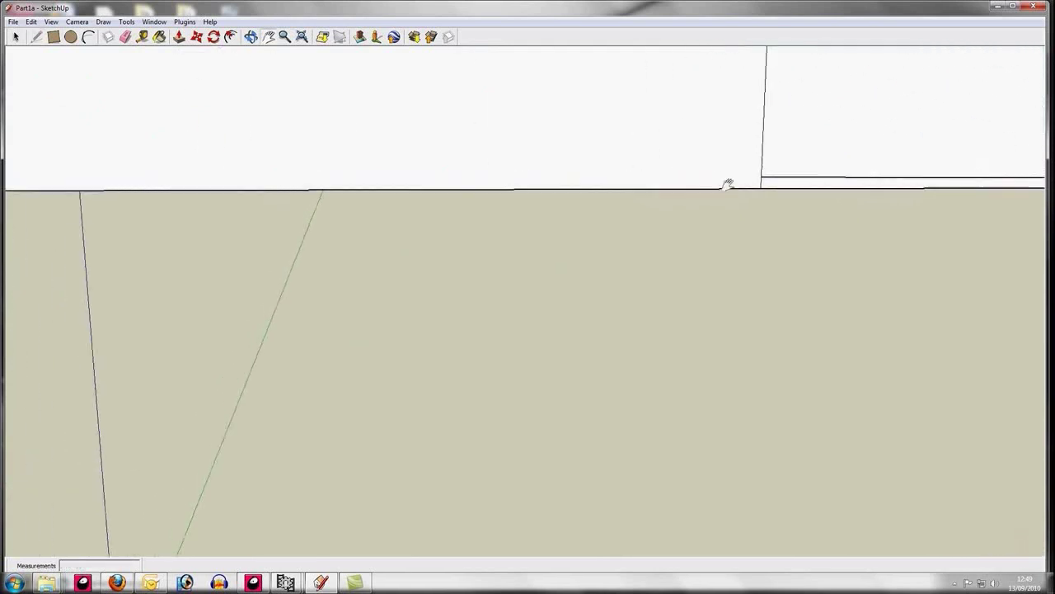
left_click_drag(445, 167, 621, 173)
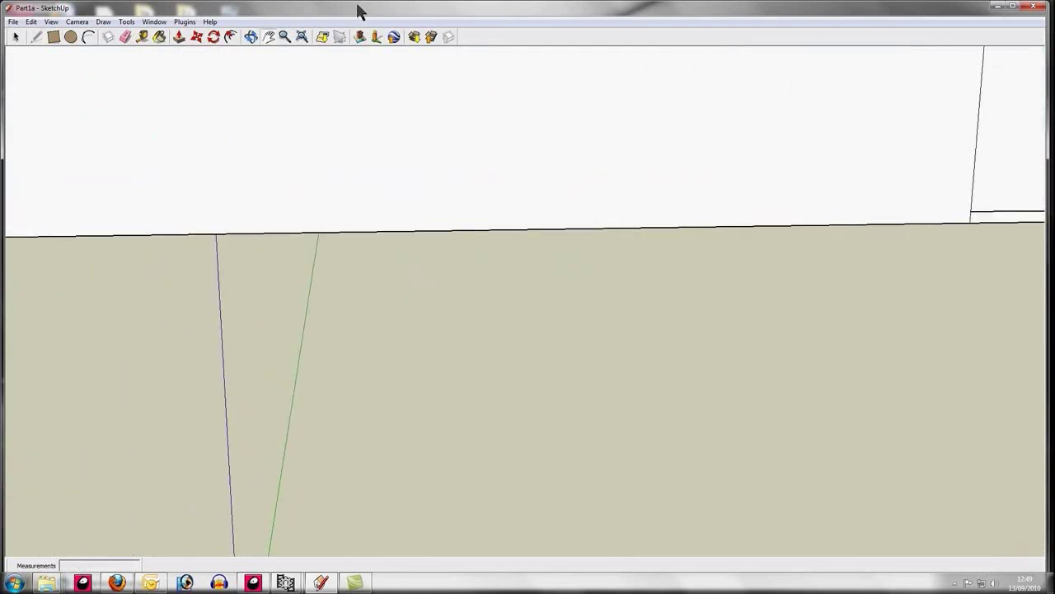
left_click(283, 37)
left_click_drag(318, 146, 347, 257)
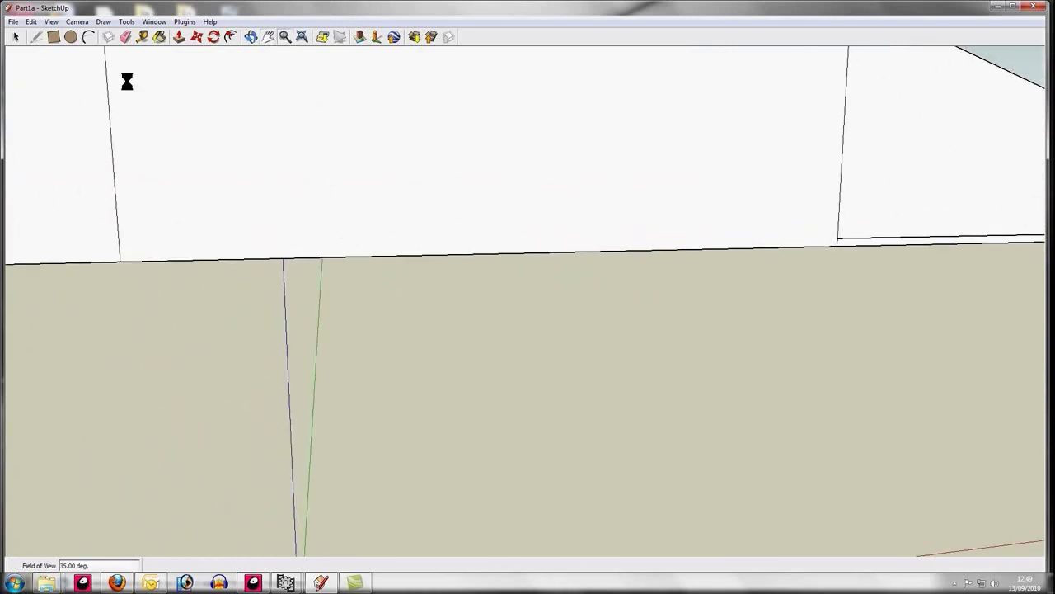
left_click(37, 36)
left_click(838, 238)
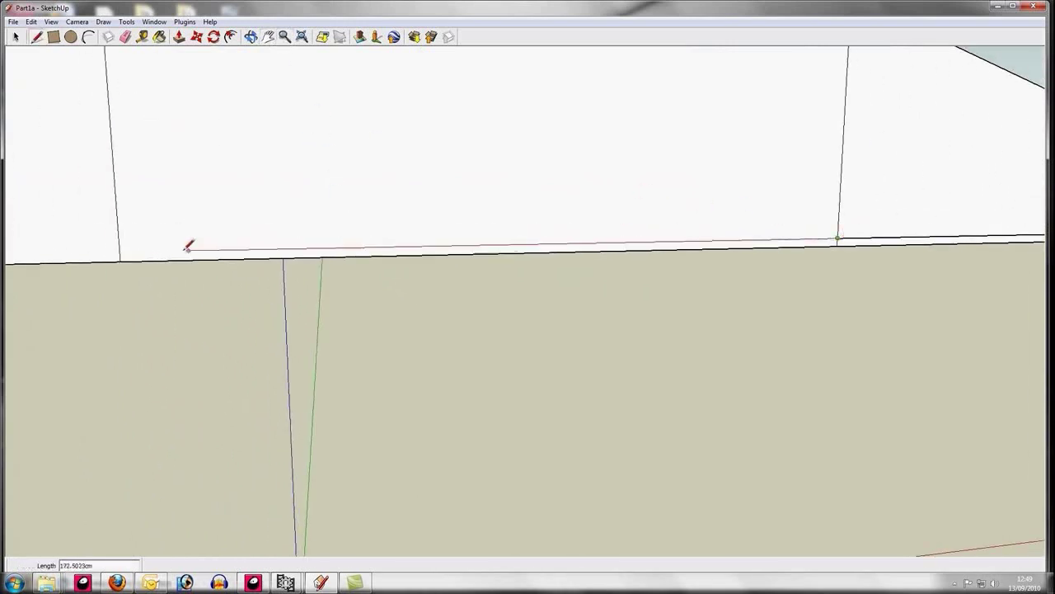
left_click(120, 250)
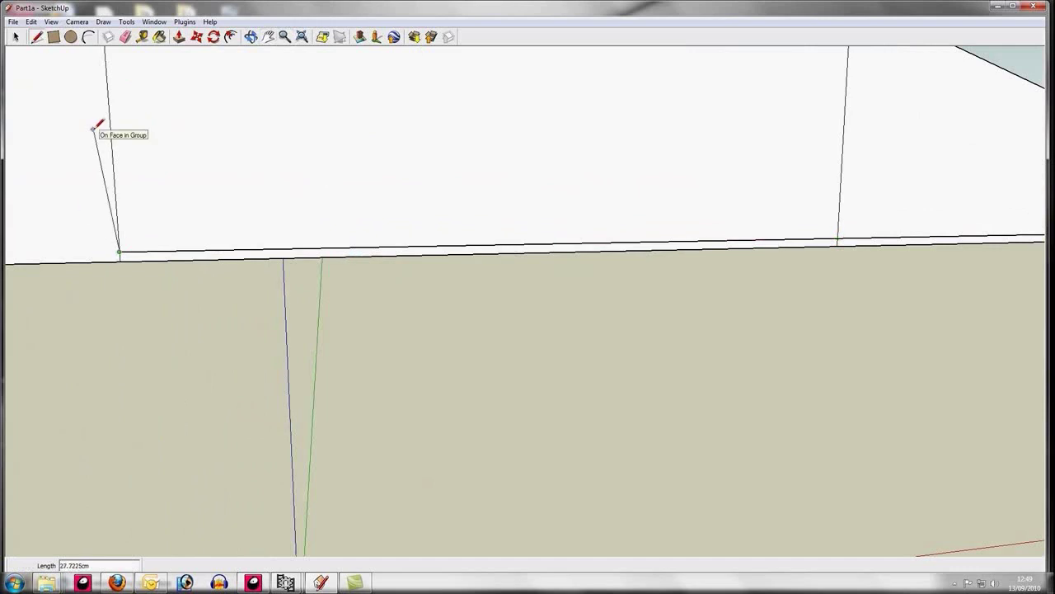
Step: Extend the line above the bottom edge from the vertical below the roof's front corner to the windscreen's slanted side edge
left_click(270, 38)
left_click_drag(158, 190, 582, 186)
left_click(38, 36)
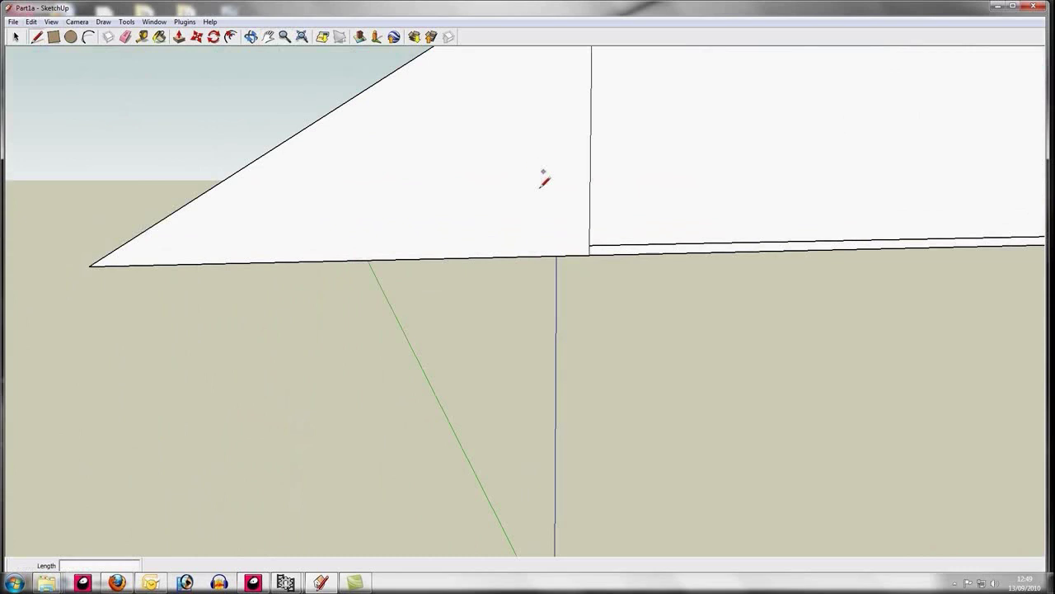
left_click(590, 244)
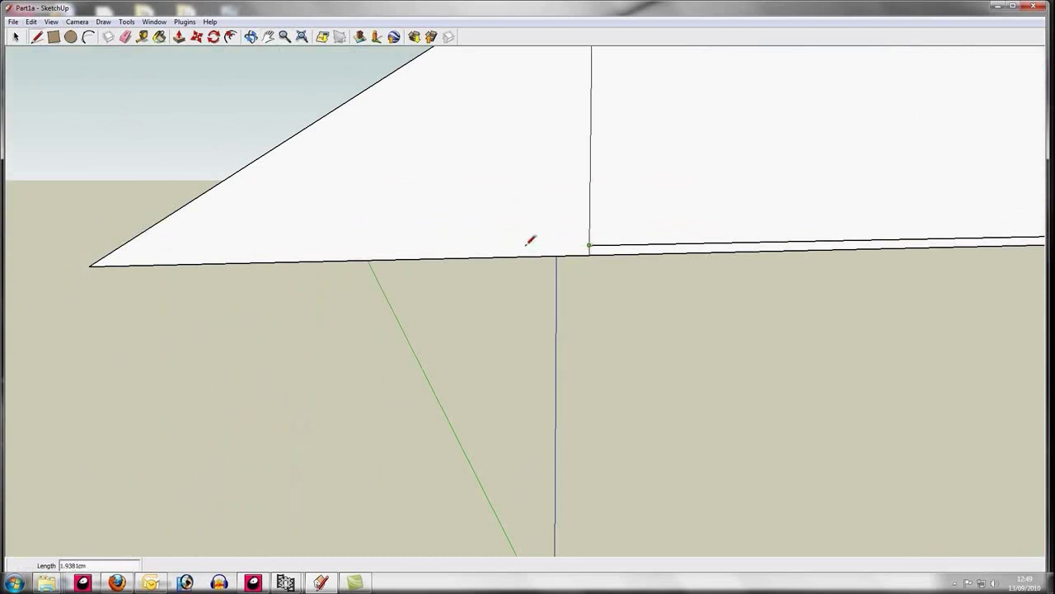
left_click(109, 252)
Step: Draw a line across the windscreen just above its base, from one slanted side edge to the other
left_click(251, 37)
left_click_drag(355, 161, 384, 165)
left_click(269, 36)
left_click_drag(280, 116, 393, 118)
left_click(37, 37)
left_click(824, 291)
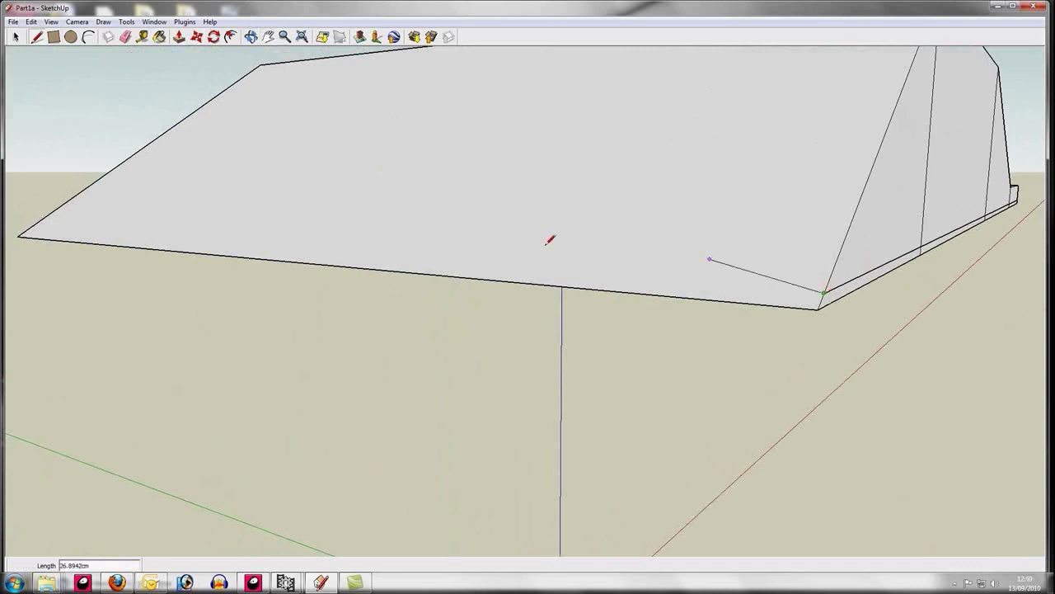
left_click(27, 229)
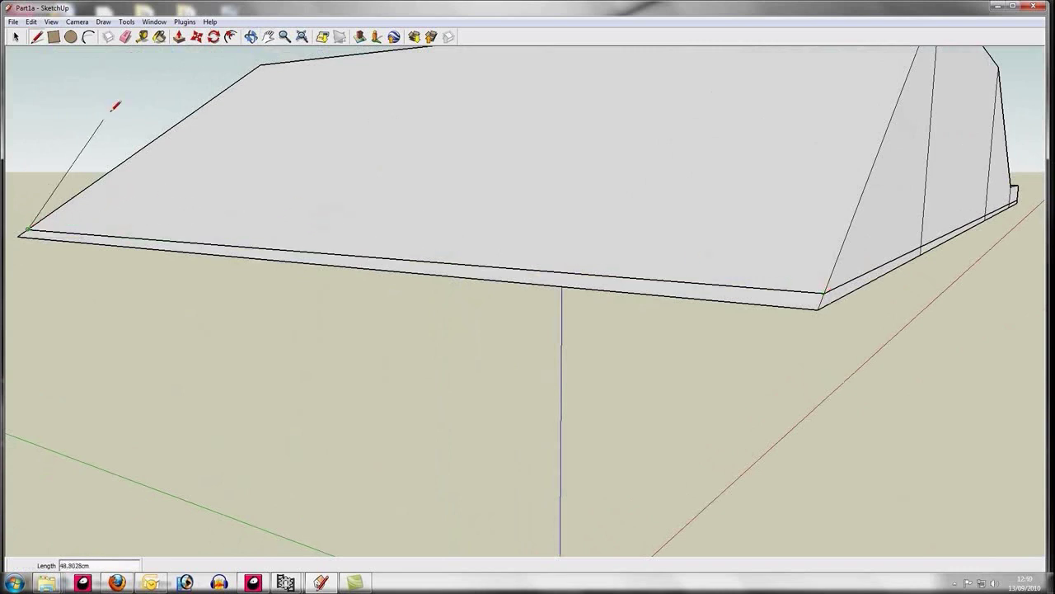
Step: Draw the line above the bottom edge along the cabin's opposite side, from the windscreen through both roof-corner verticals to the rear window's base
left_click(251, 36)
left_click_drag(247, 90, 525, 152)
left_click(36, 36)
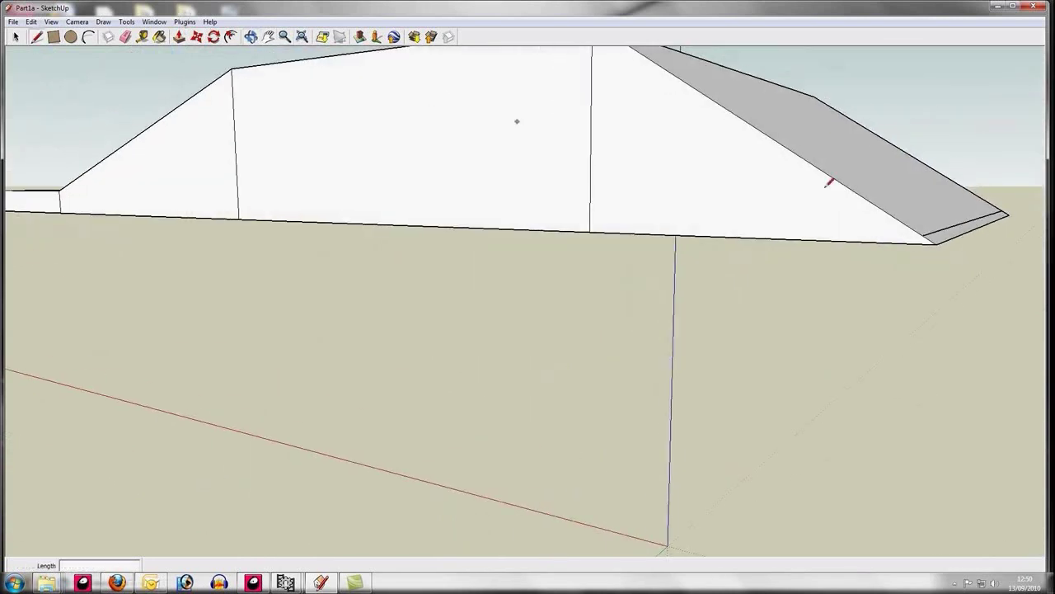
left_click(922, 235)
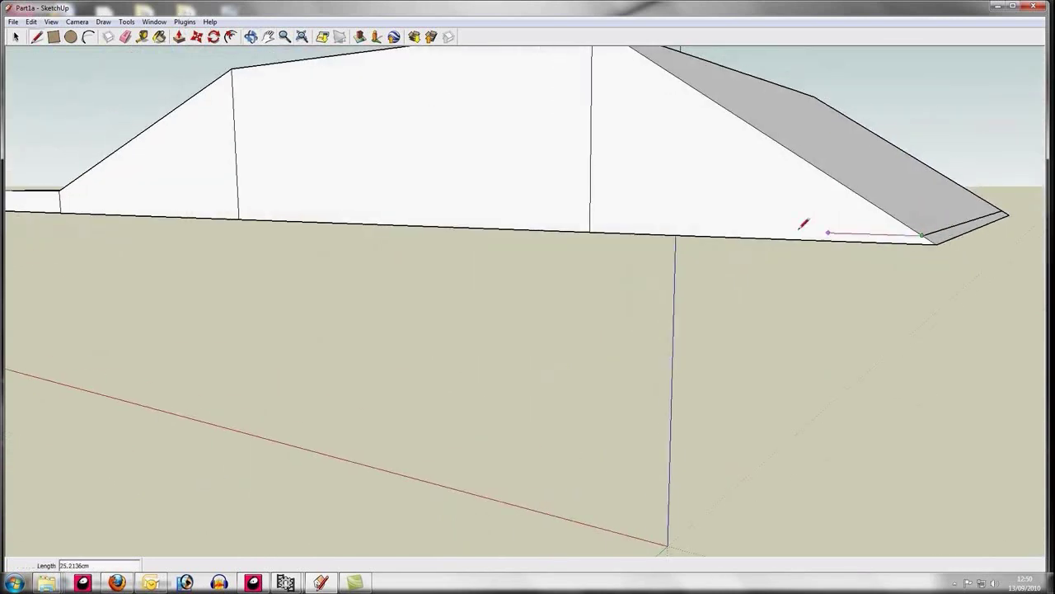
left_click(590, 225)
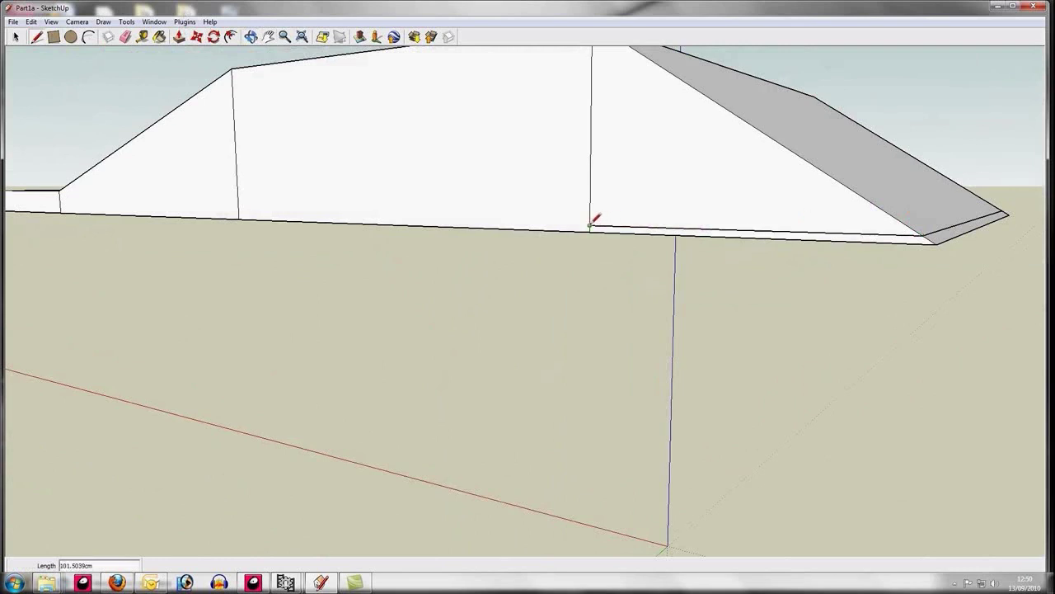
left_click(238, 214)
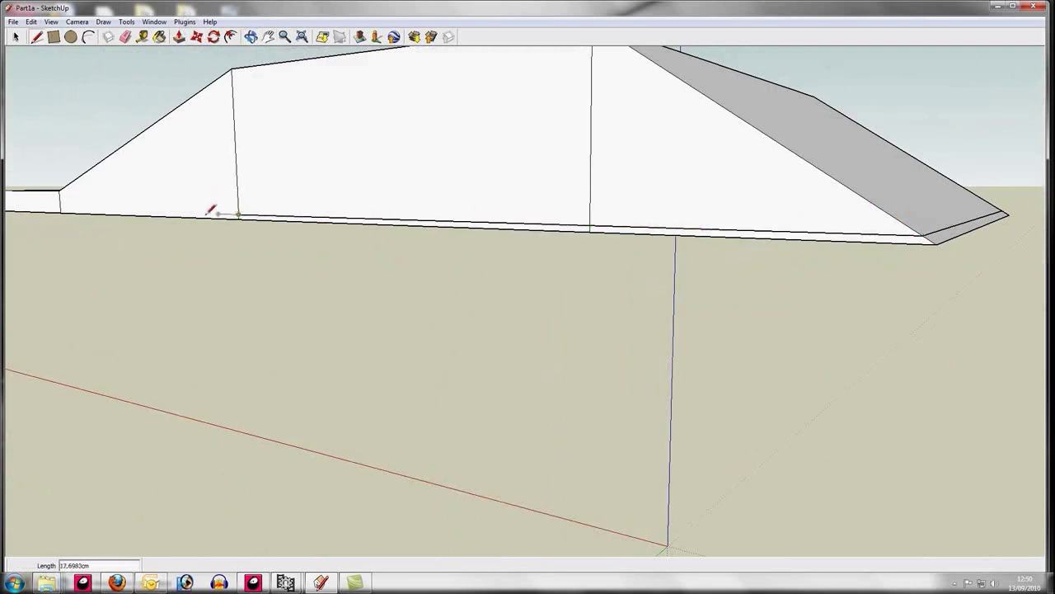
left_click(60, 208)
Step: Extend the opposite side's line across the boot's side face to its rear corner edge
left_click(260, 38)
left_click_drag(259, 151, 545, 157)
left_click(36, 39)
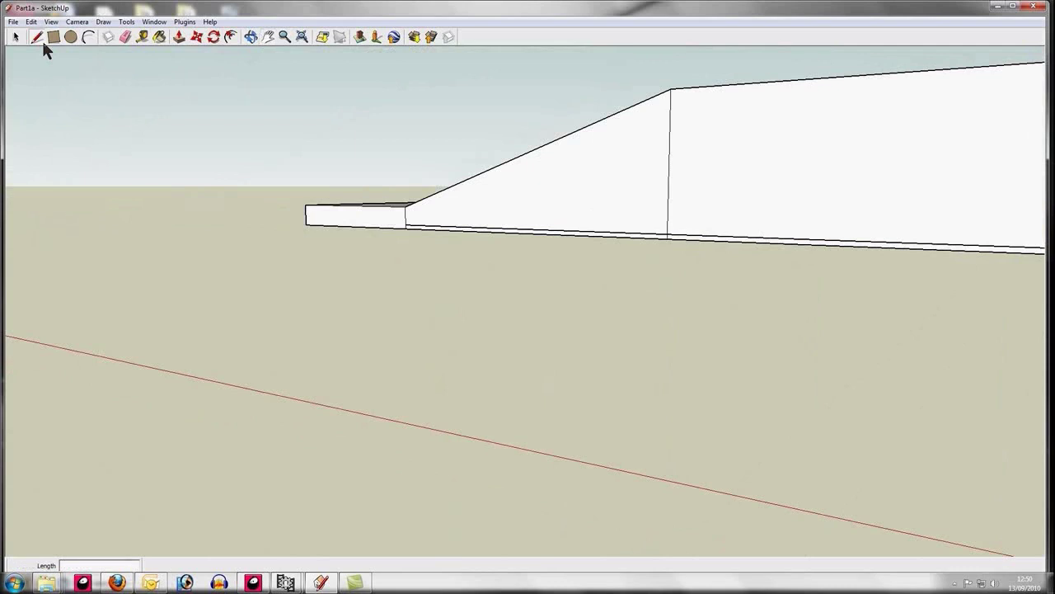
left_click(405, 224)
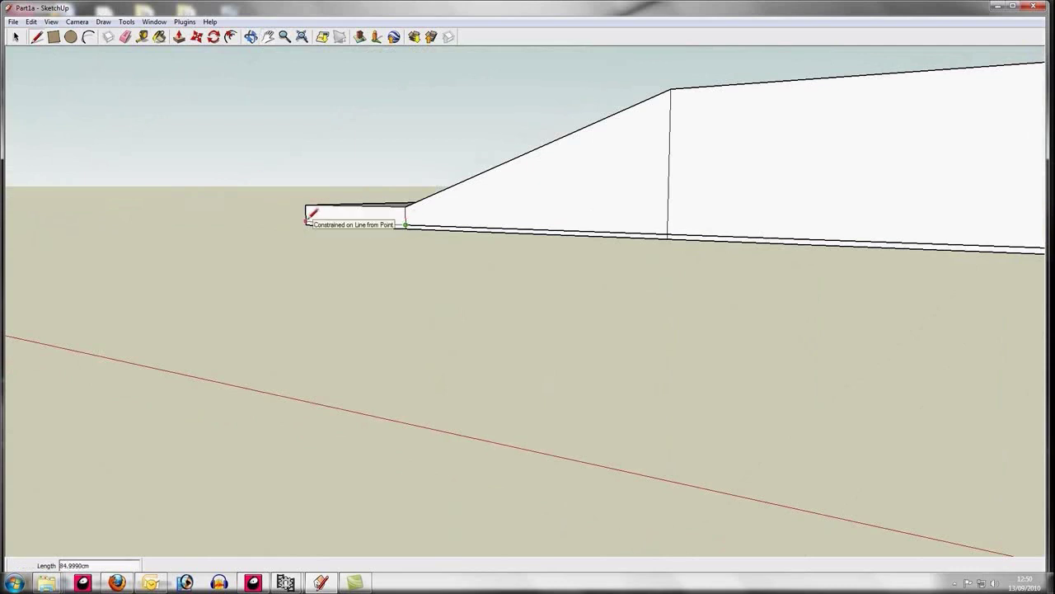
left_click(306, 221)
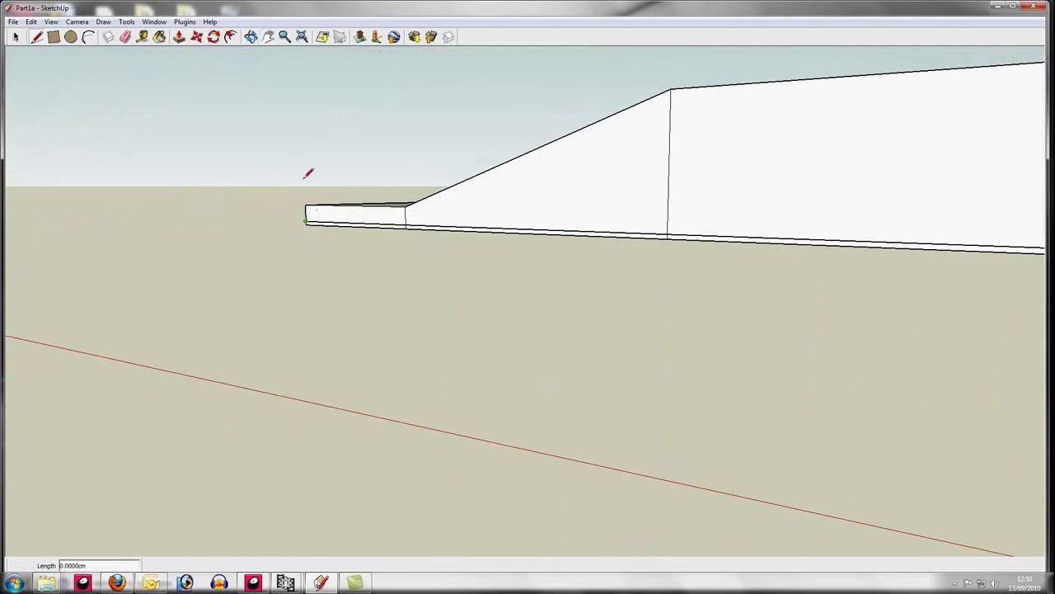
Step: Close the loop with a line across the boot's rear face, just above its bottom edge
left_click(287, 38)
left_click_drag(283, 113, 214, 27)
left_click_drag(216, 178, 536, 272)
left_click(267, 38)
left_click_drag(142, 127, 305, 247)
left_click(250, 37)
left_click_drag(263, 162, 746, 188)
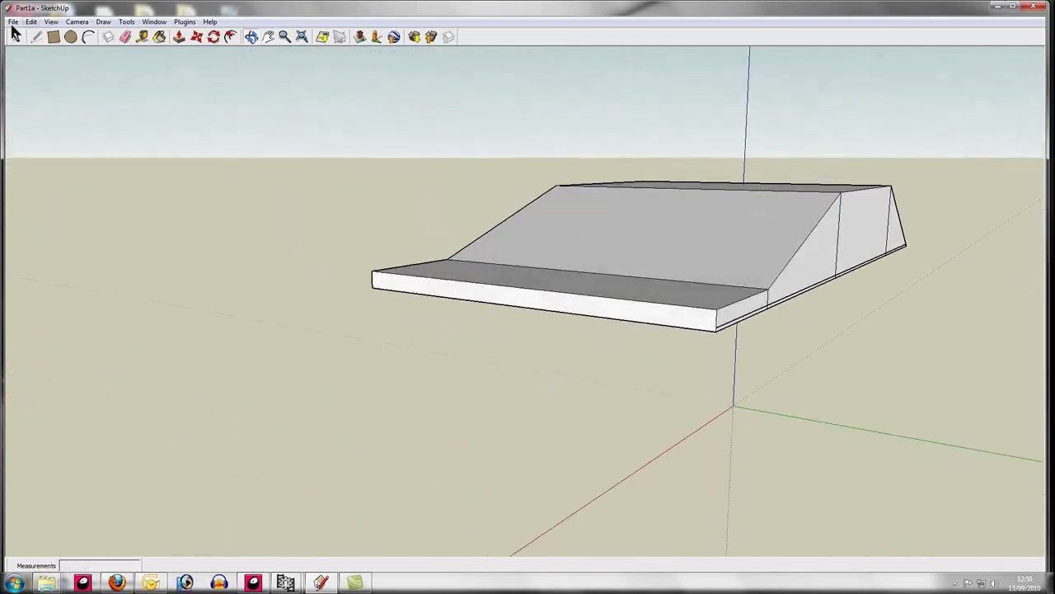
left_click(37, 37)
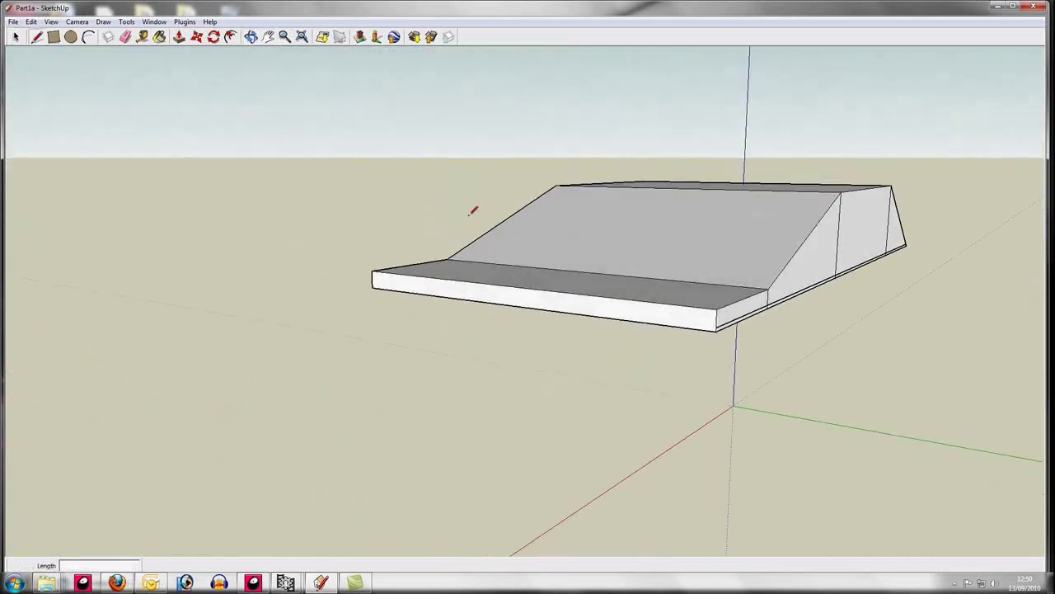
left_click(717, 326)
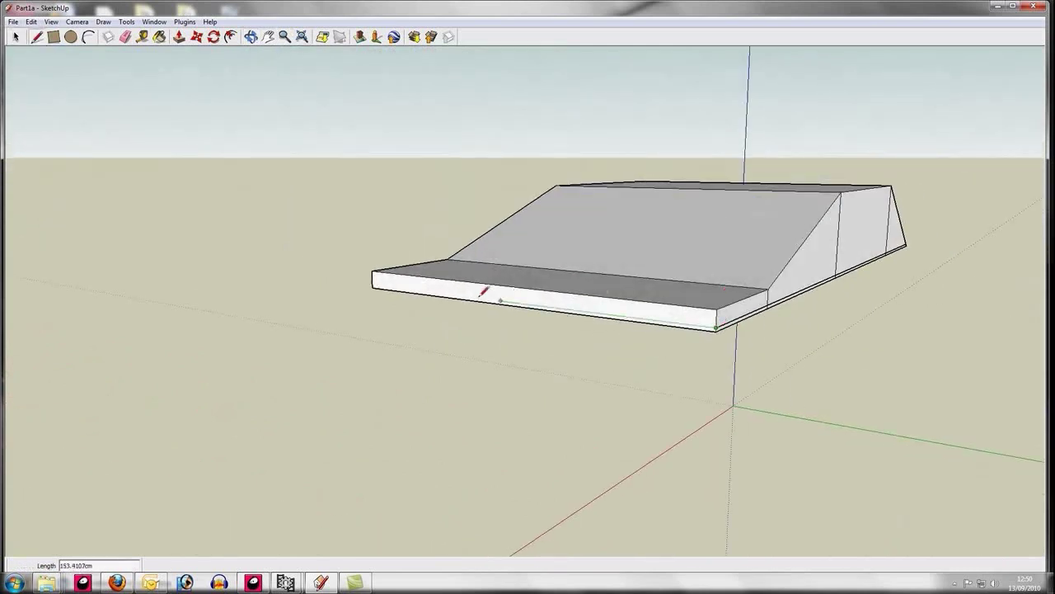
left_click(375, 285)
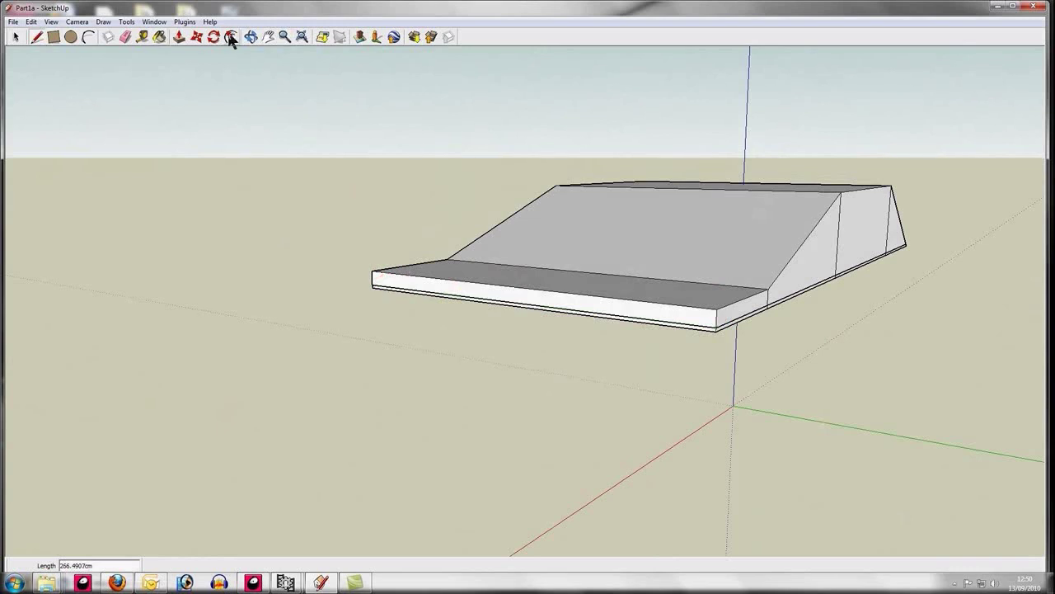
Step: Explode the cabin group and clear the selection
left_click(16, 37)
left_click(284, 37)
left_click_drag(953, 343, 859, 340)
left_click(270, 36)
left_click_drag(951, 178, 720, 198)
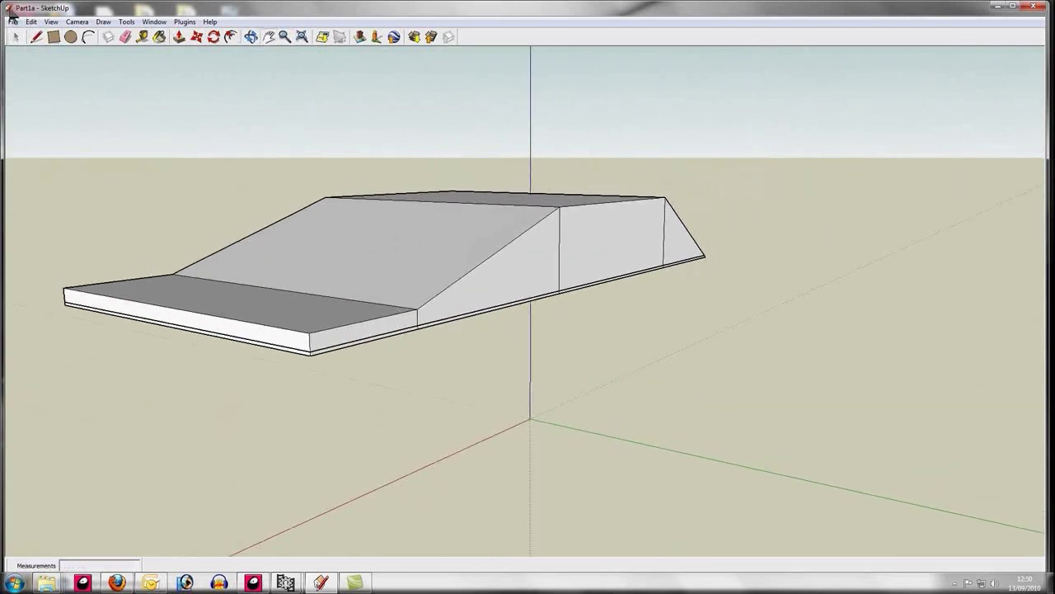
left_click(16, 37)
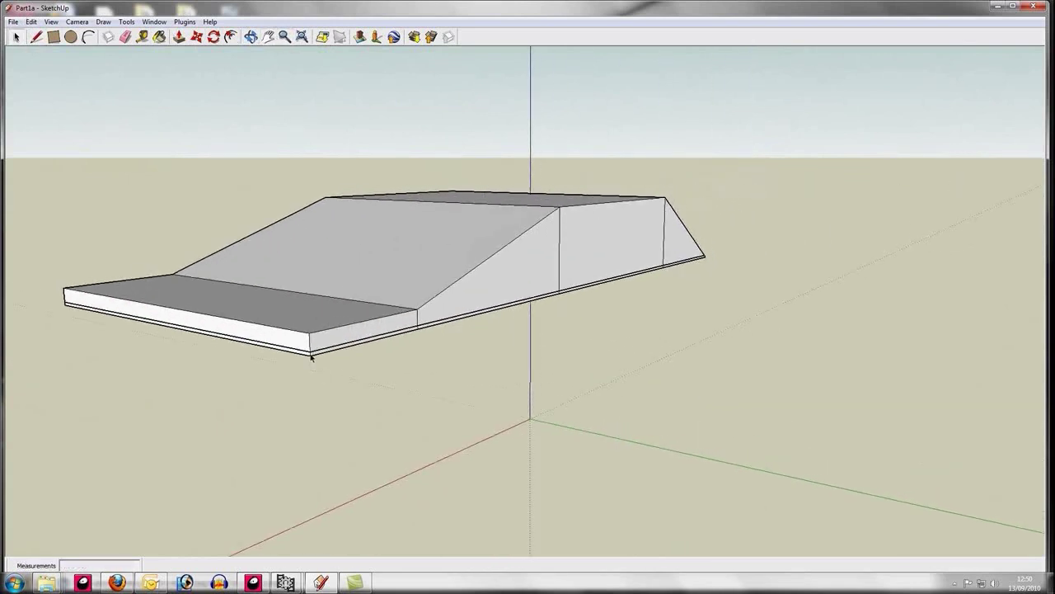
left_click(311, 356)
right_click(450, 245)
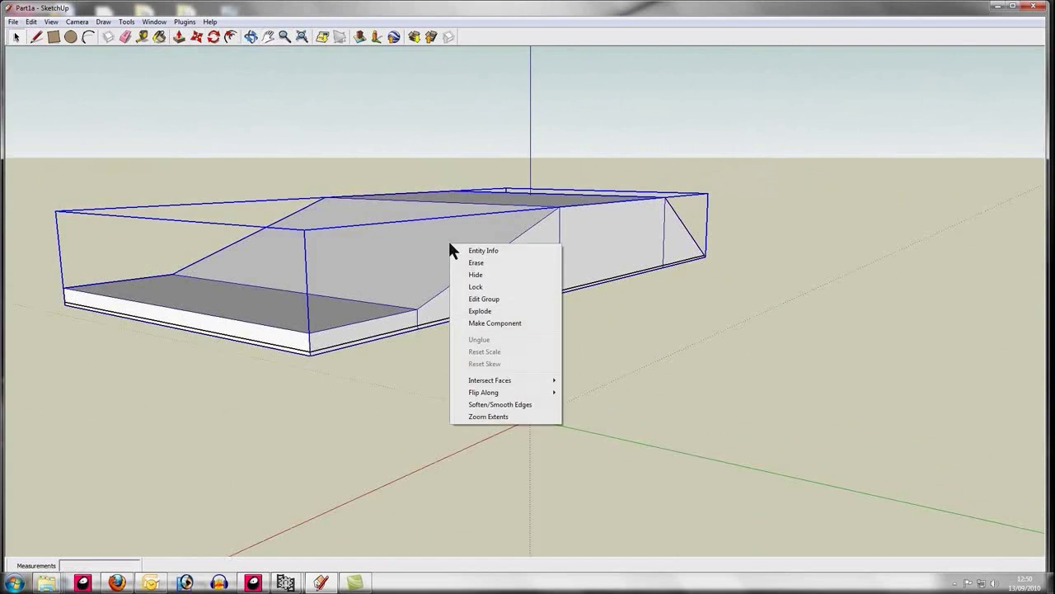
left_click(514, 312)
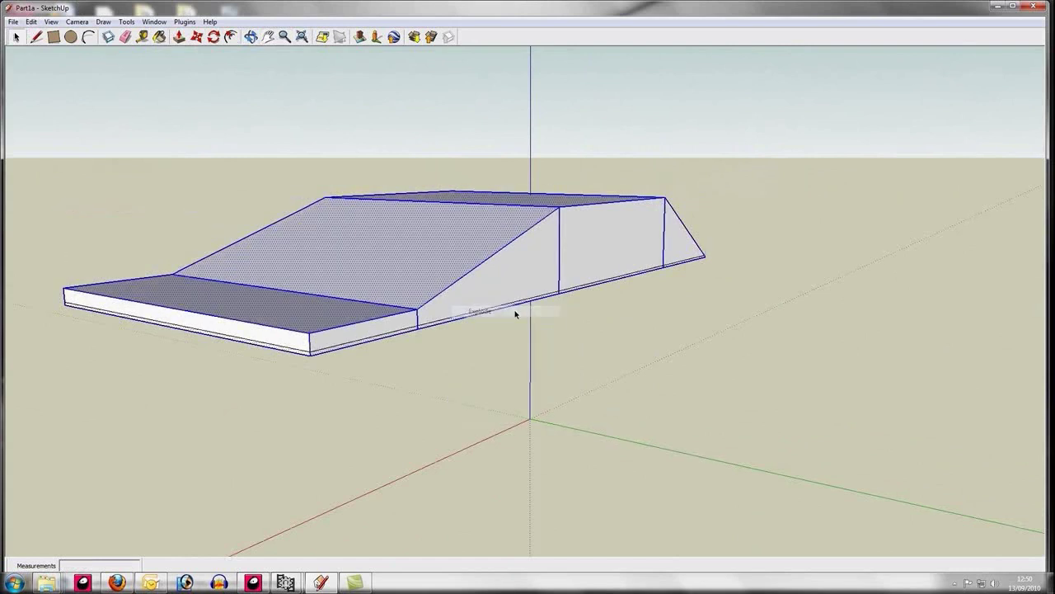
left_click(518, 355)
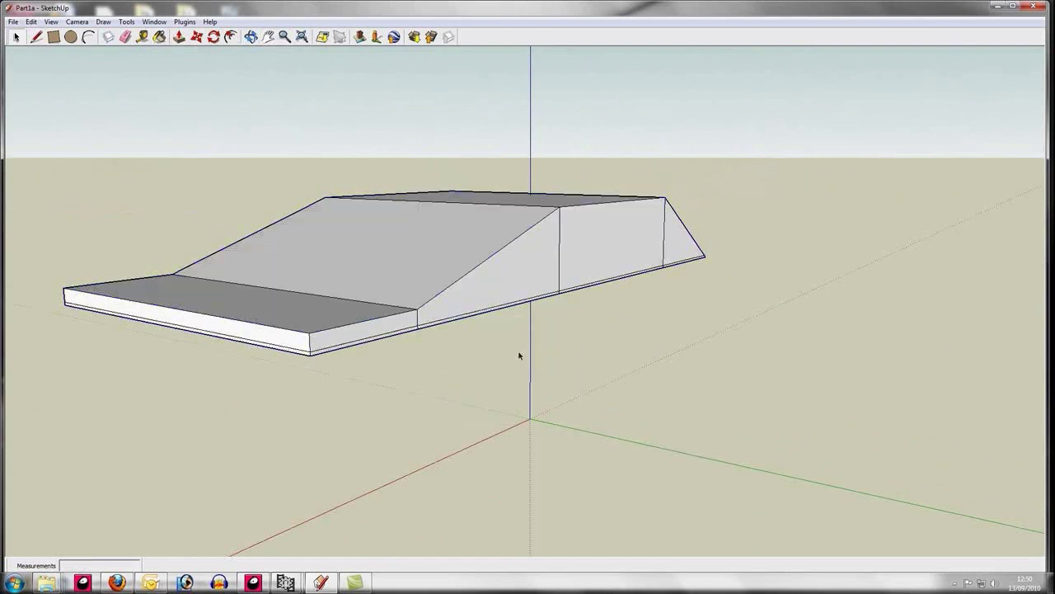
Step: Delete the edges of the thin bottom strip below the new lines at the boot's rear and along the adjoining cabin side
left_click(314, 356)
left_click(310, 355)
key("Delete")
left_click(448, 321)
key("Delete")
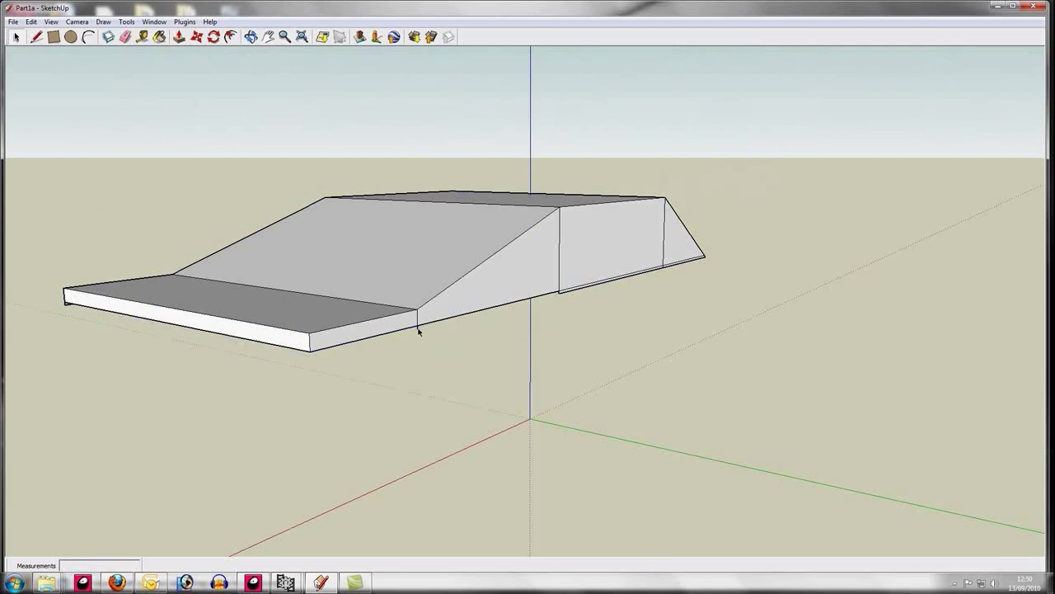
left_click(569, 291)
key("Delete")
left_click(675, 264)
key("Delete")
left_click(665, 266)
key("Delete")
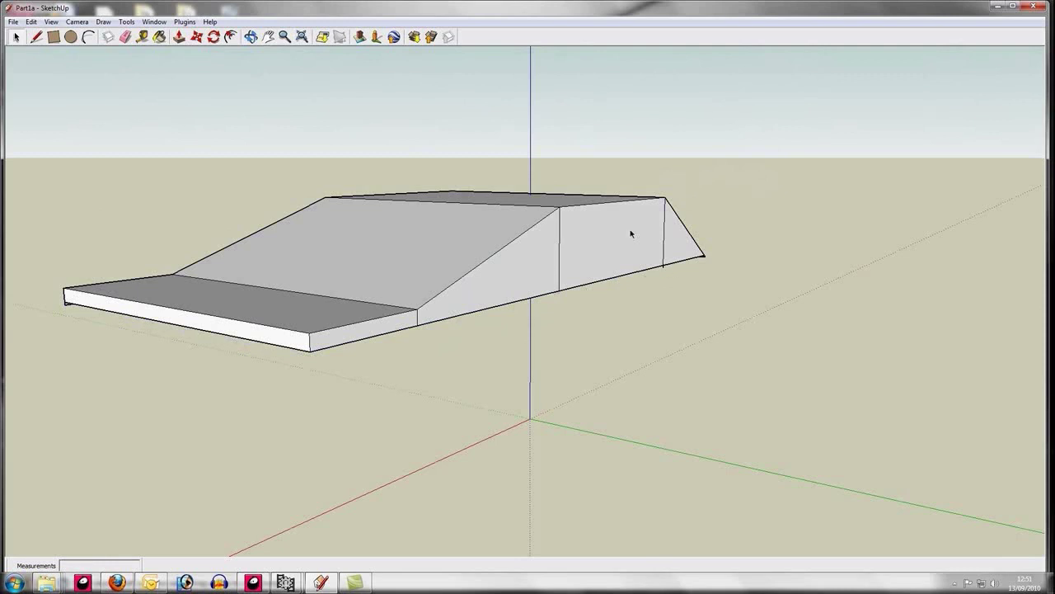
Step: Delete the edges of the thin bottom strip along the cabin's other side, including the short vertical ends below the new line
left_click(251, 36)
left_click_drag(255, 59, 437, 323)
left_click(16, 38)
left_click(803, 340)
left_click(732, 343)
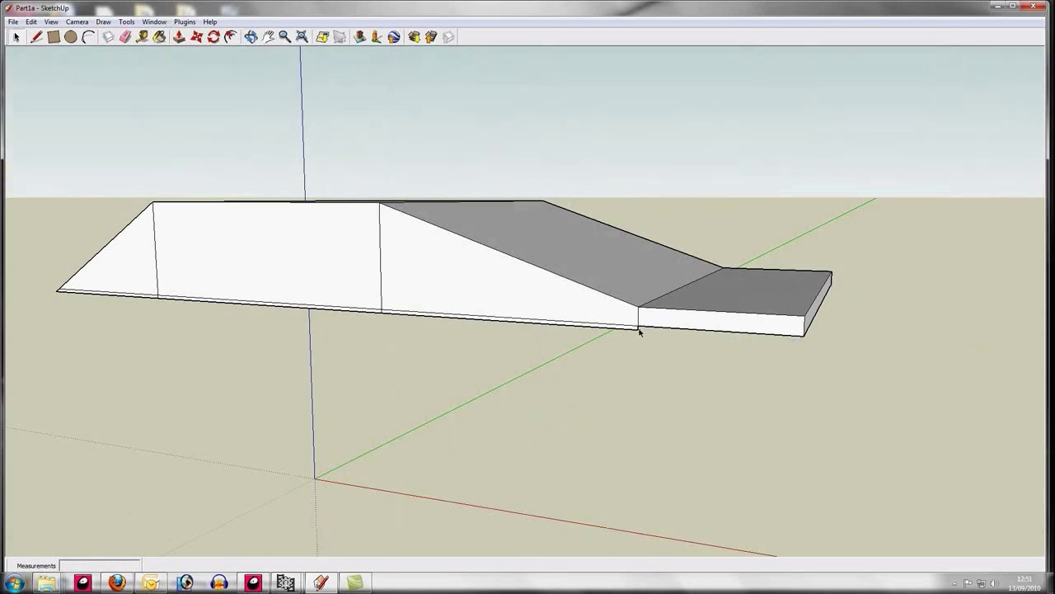
key("Delete")
left_click(566, 325)
key("Delete")
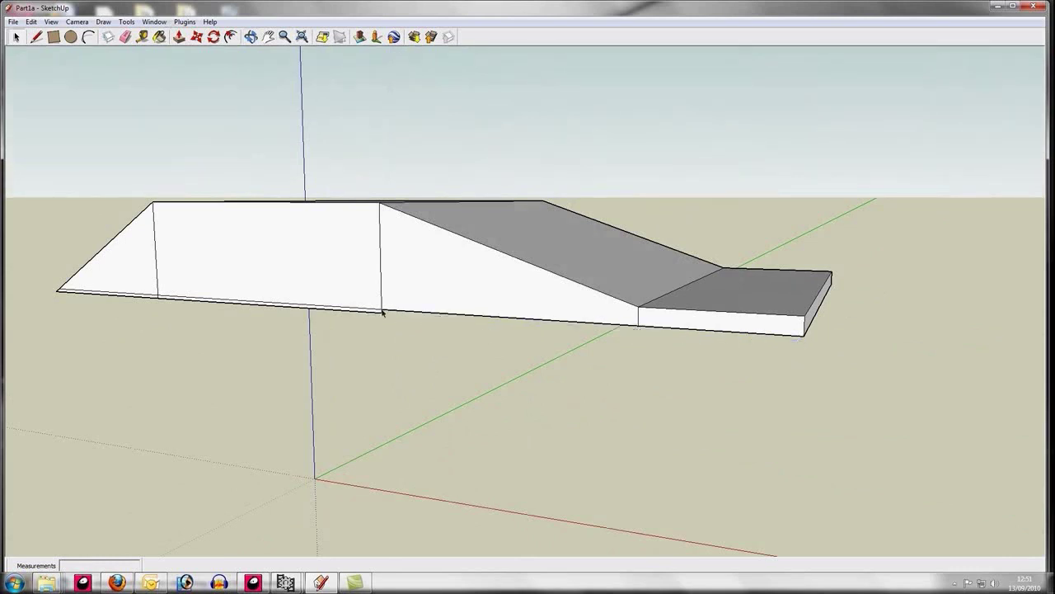
key("Delete")
left_click(375, 313)
key("Delete")
left_click(147, 302)
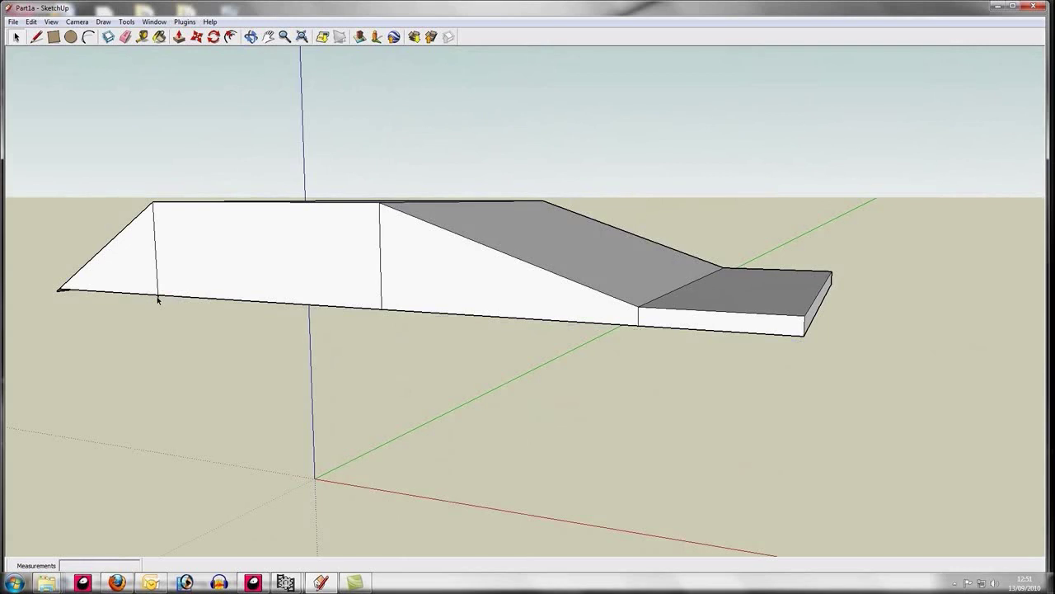
Step: Delete the leftover edges of the thin strip below the line across the windscreen's base
left_click(250, 37)
left_click_drag(16, 229, 293, 239)
mouse_move(4, 258)
left_mouse_down()
mouse_move(146, 238)
mouse_move(3, 238)
left_mouse_up()
left_click_drag(93, 206, 403, 196)
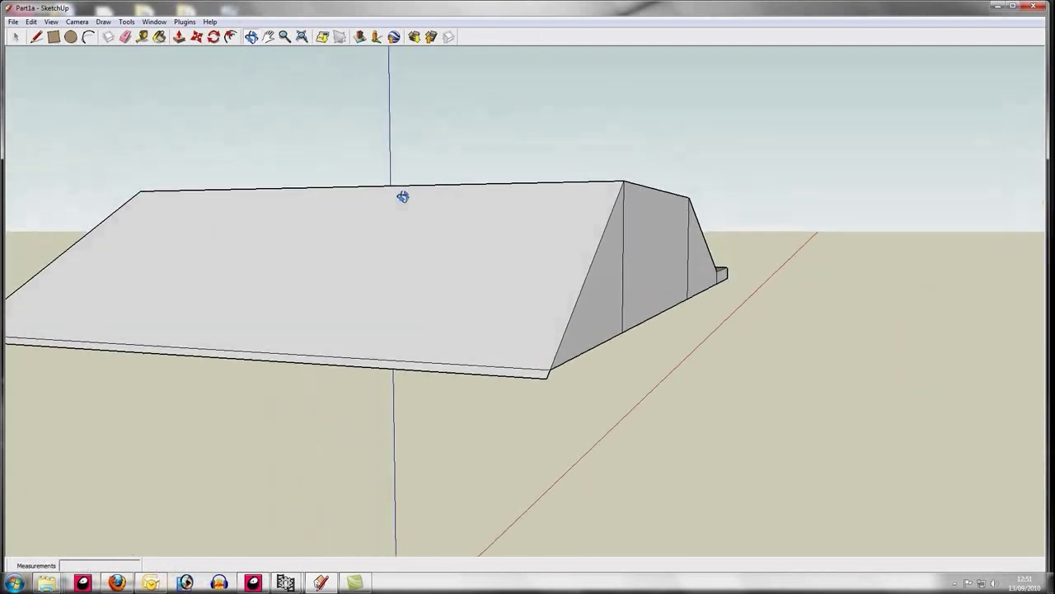
left_click(18, 37)
left_click(538, 380)
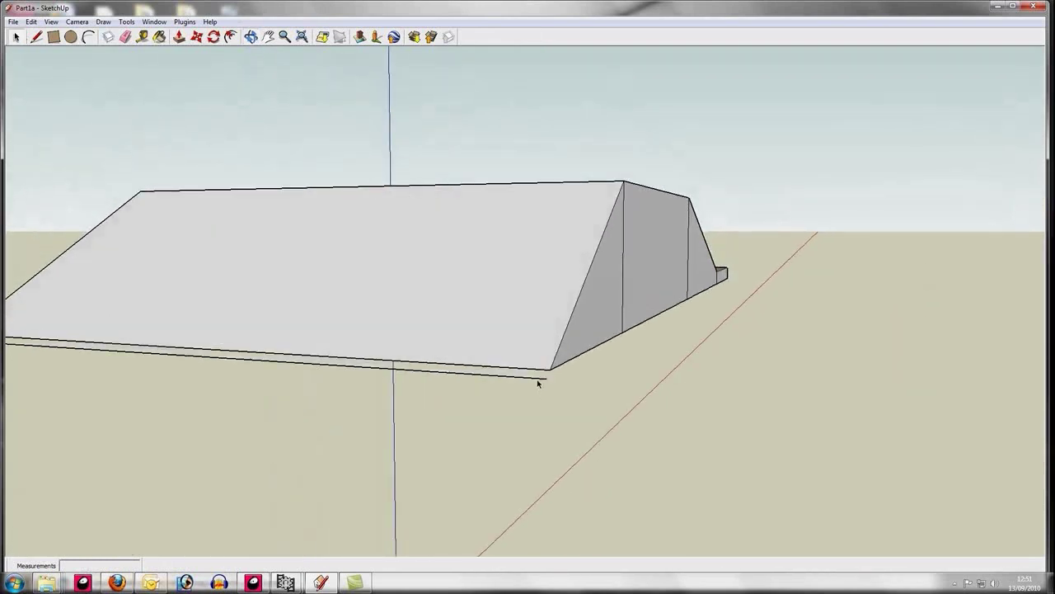
key("Delete")
left_click(251, 37)
left_click_drag(234, 176, 555, 150)
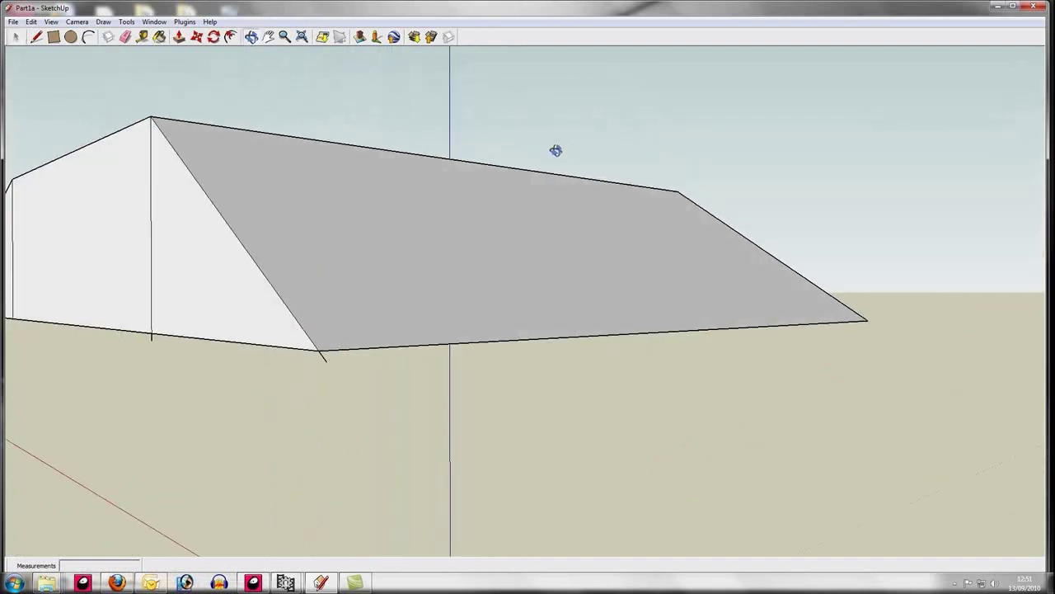
Step: Delete the short stray line ends below the cabin's bottom edge and inspect the cabin from underneath
left_click(17, 37)
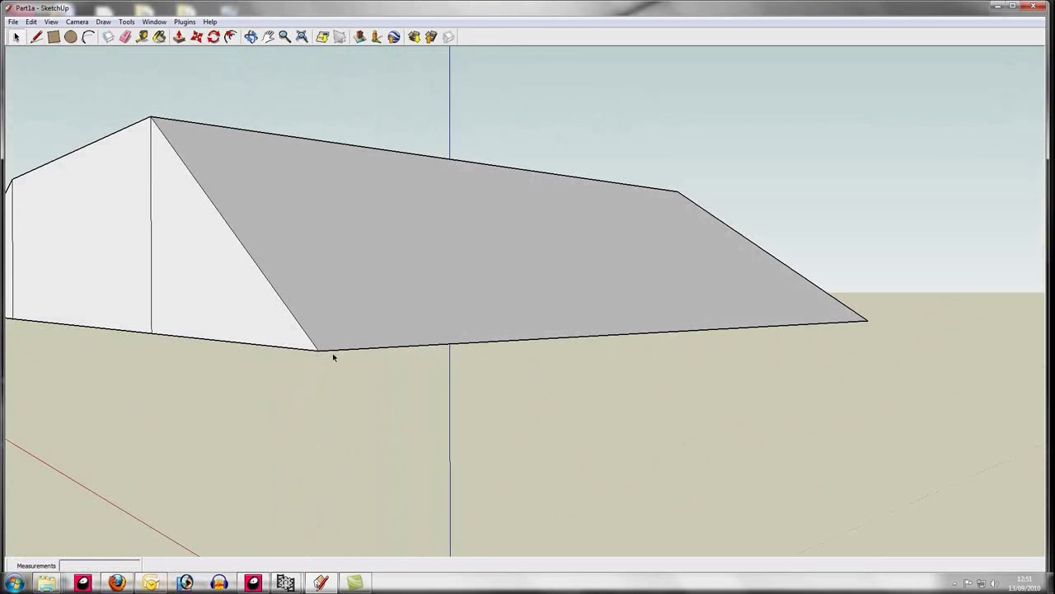
left_click(251, 36)
left_click_drag(431, 141, 308, 127)
left_click_drag(661, 337, 441, 148)
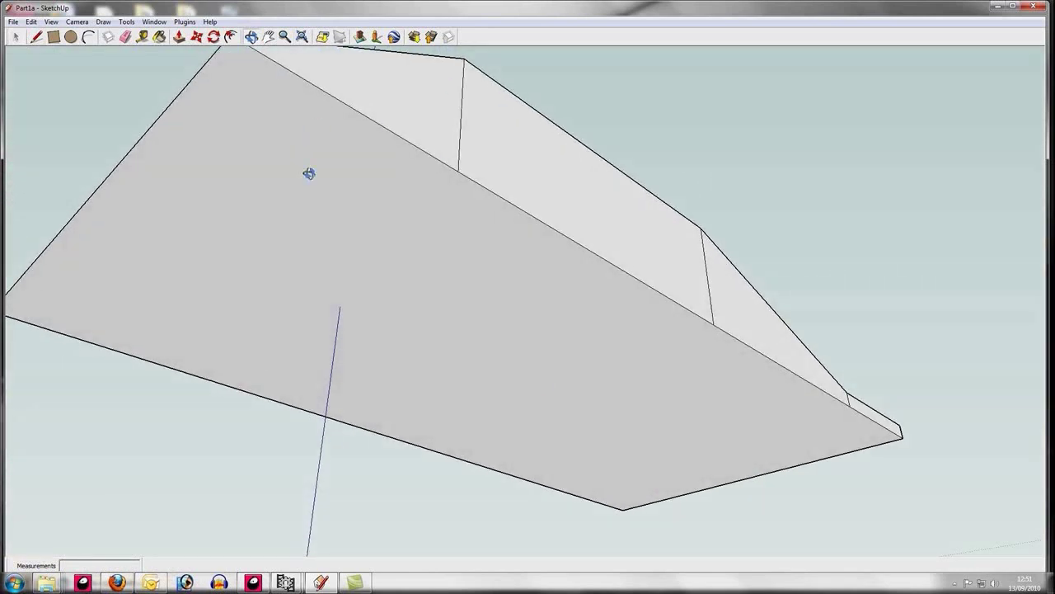
left_click_drag(598, 146, 511, 305)
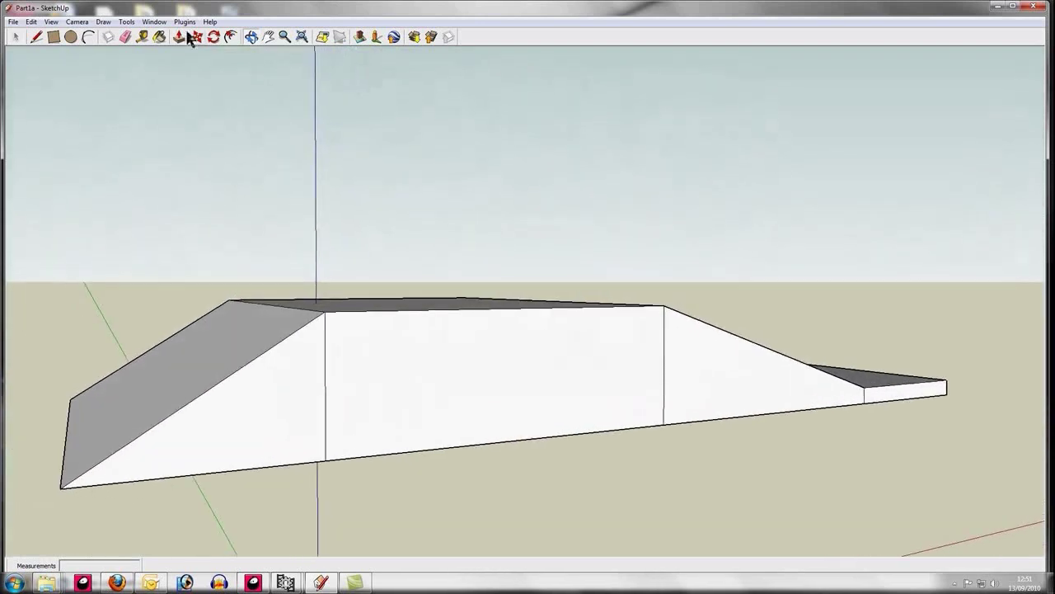
Step: Unhide the last hidden object, the car's lower body
left_click(284, 37)
left_click_drag(443, 288, 577, 547)
left_click(77, 21)
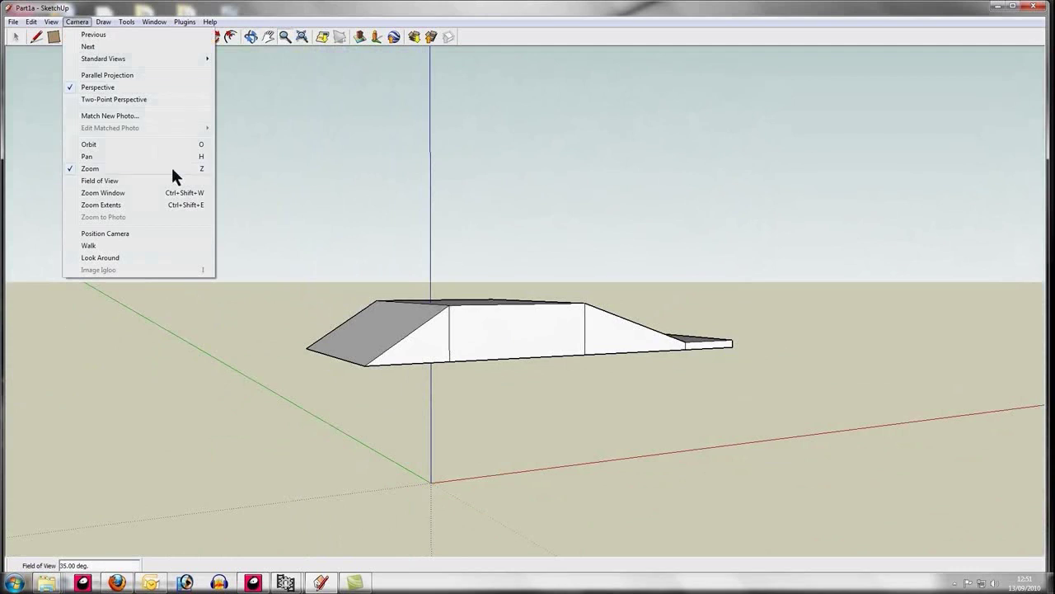
mouse_move(30, 21)
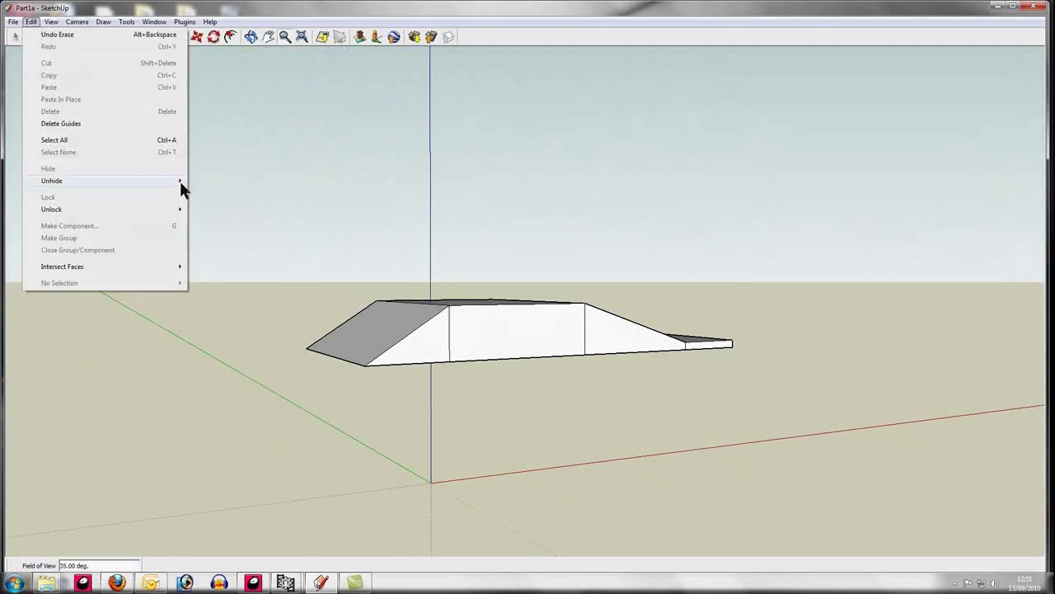
mouse_move(179, 179)
left_click(242, 193)
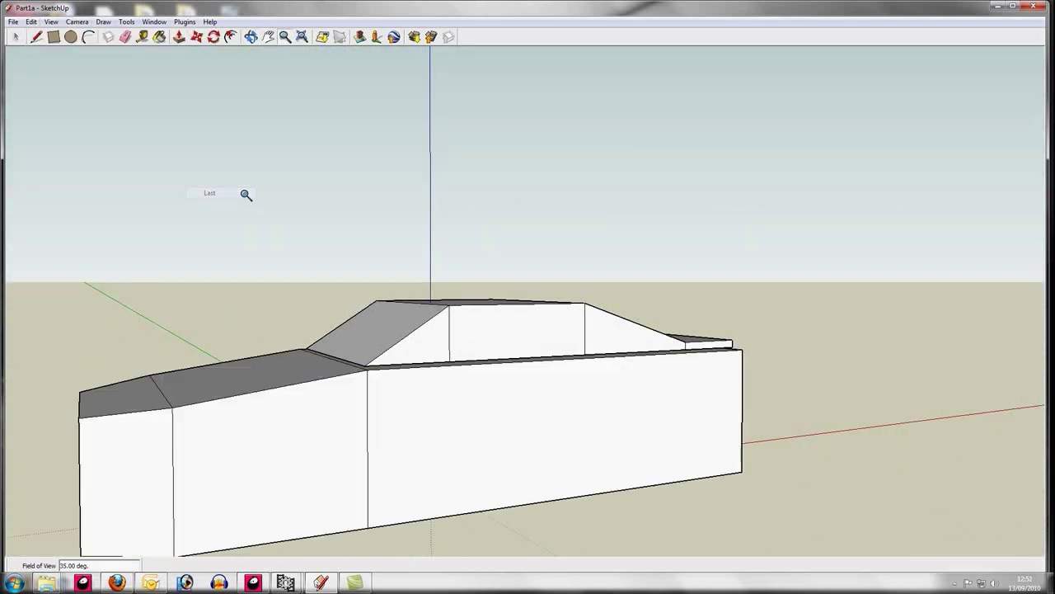
Step: Check the complete car from both sides and select the cabin together with the lower body
left_click(251, 37)
left_click_drag(673, 367, 439, 330)
left_click_drag(831, 326, 770, 364)
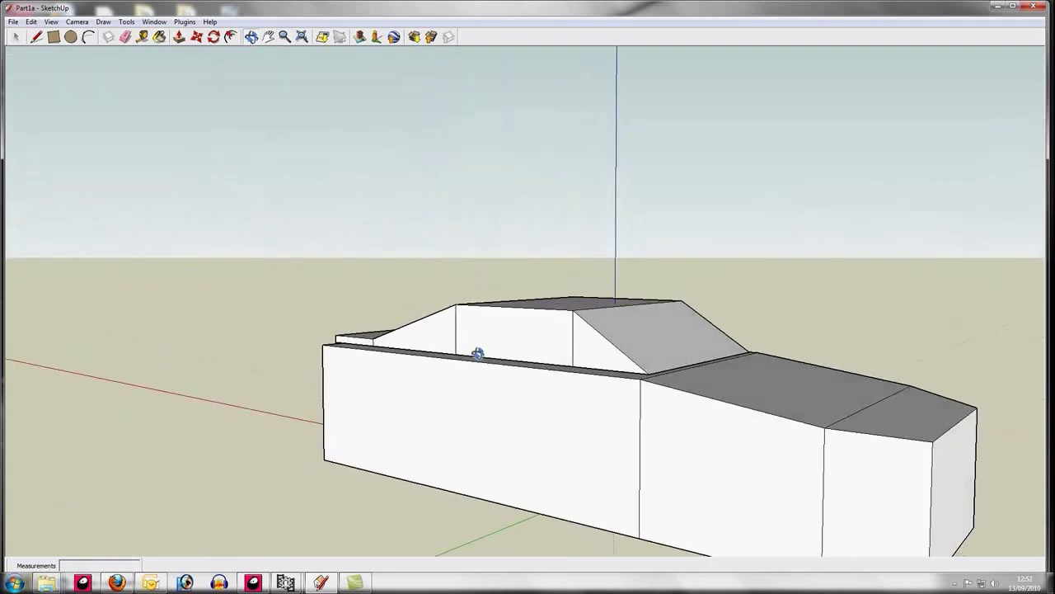
left_click_drag(980, 381, 296, 376)
left_click(16, 37)
left_click_drag(344, 471, 37, 537)
Step: Start the ASE export of the selected car and accept its export options
left_click(185, 22)
mouse_move(212, 37)
mouse_move(372, 34)
left_click(481, 37)
left_click(561, 285)
left_click(552, 298)
left_click(495, 319)
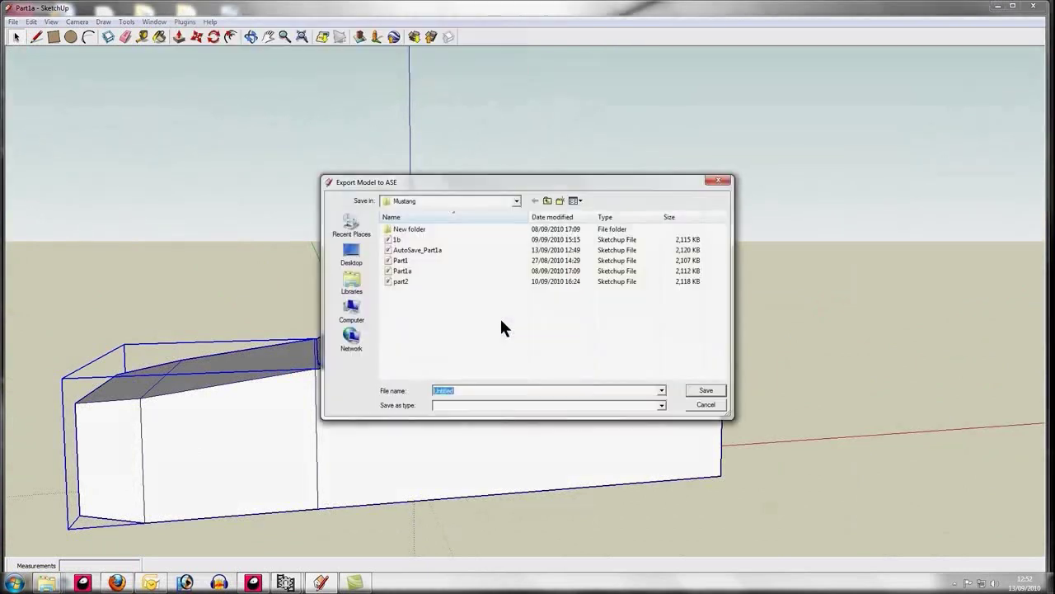
Step: Save the export as mustangcollision2 in the Sketchup Tutorial folder inside Models
left_click(516, 200)
left_click(414, 360)
double_click(441, 274)
left_click(425, 270)
left_click(705, 391)
left_click(561, 327)
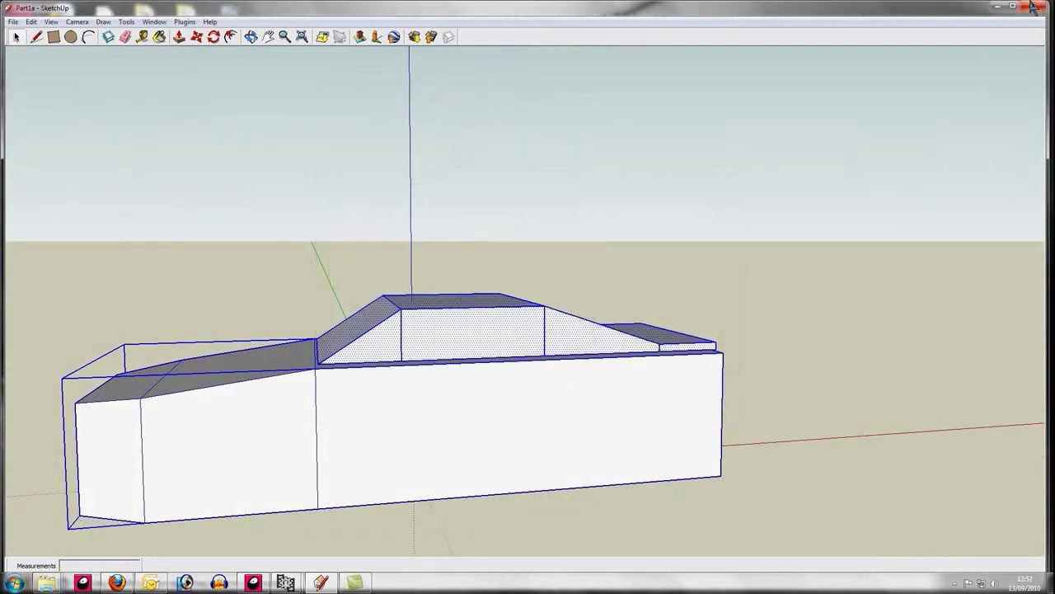
Step: Open mustangcollision2 in Notepad and prefix both pCubeShape1 node names with UCX_
left_click(1014, 6)
left_click(428, 238)
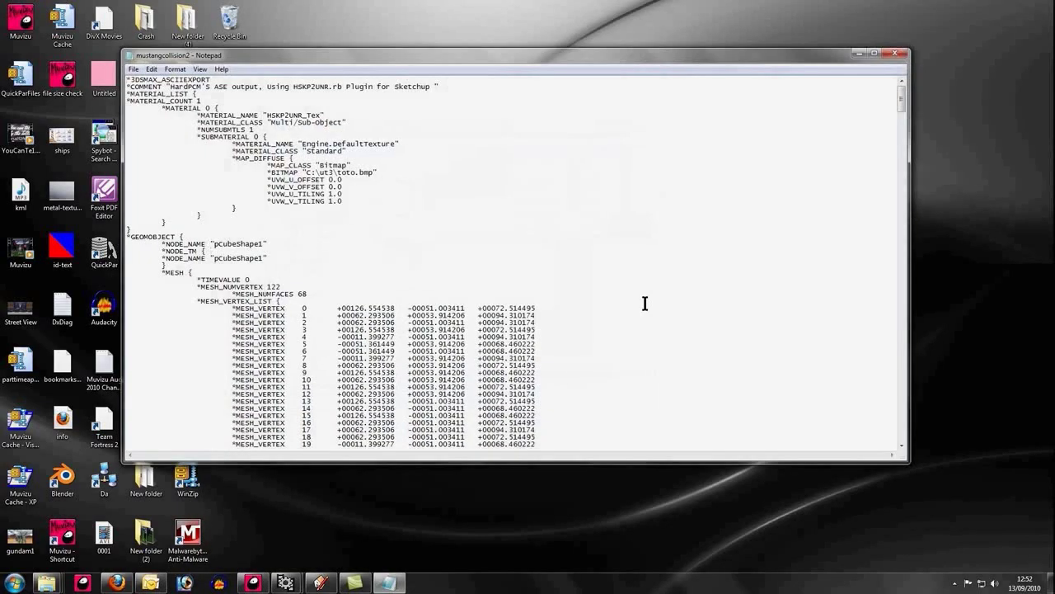
type("UCX_")
type("UCX_")
Step: Copy the collision file's whole GEOMOBJECT block and paste it at the end of the mustang3 file
left_click_drag(129, 237, 486, 433)
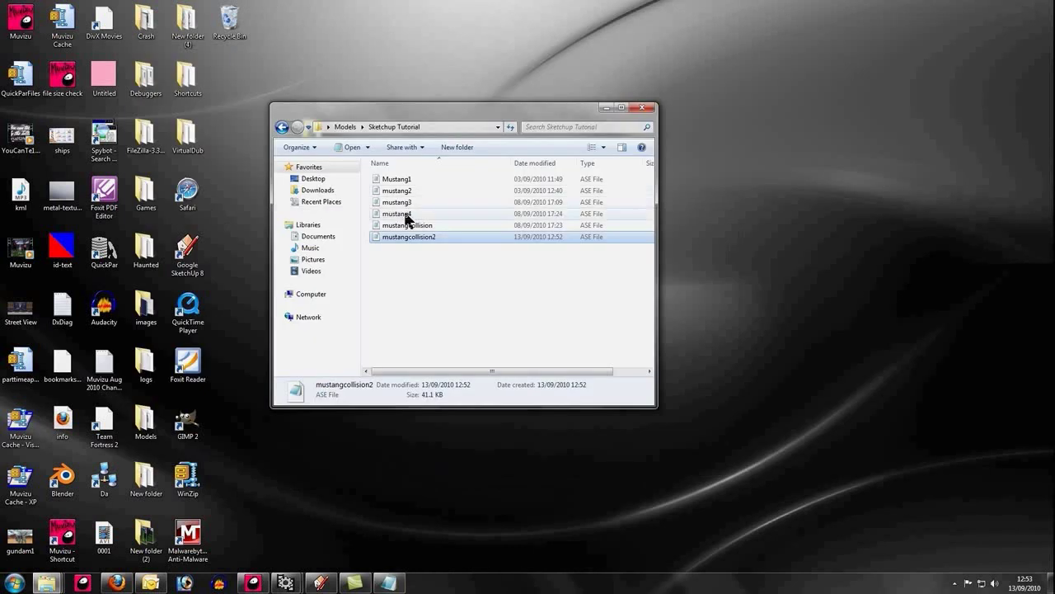
double_click(409, 206)
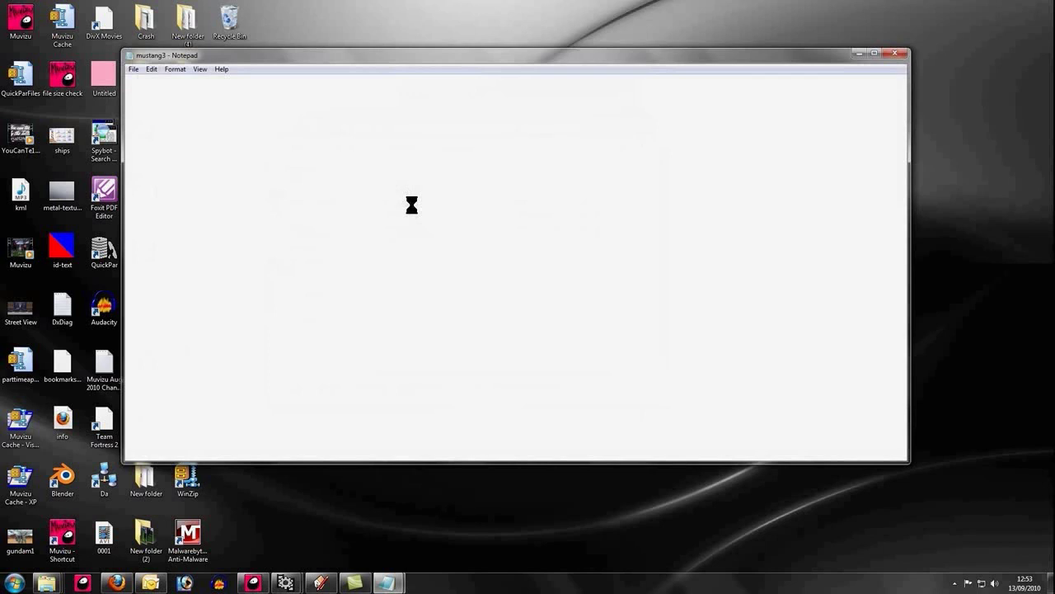
left_click_drag(902, 92, 902, 437)
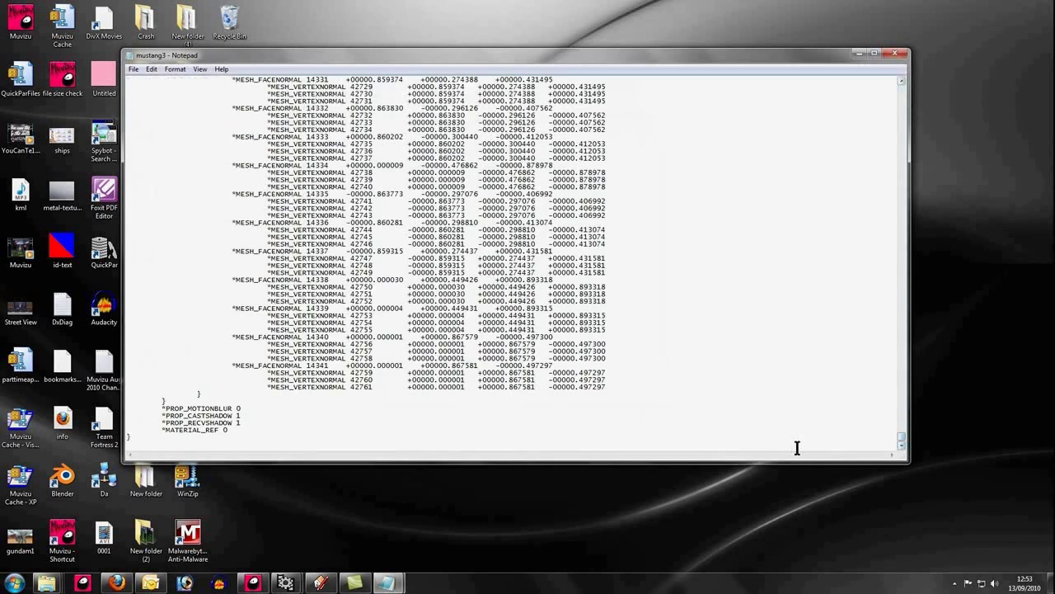
right_click(170, 445)
left_click(243, 340)
Step: Save the combined model text as a new file named mustang5.ase
left_click(132, 69)
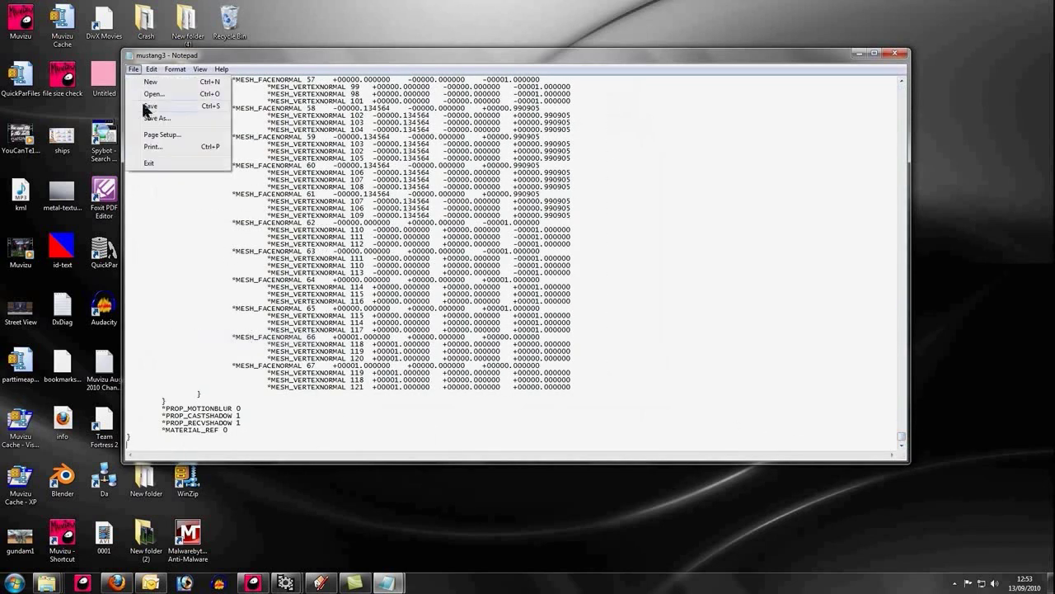
left_click(145, 121)
left_click(330, 329)
left_click(284, 348)
left_click(247, 315)
key("BackSpace")
type("5.ase")
left_click(559, 353)
Step: Switch to Muvizu and import the mustang5 model with its ID textures and facing options set
left_click(254, 582)
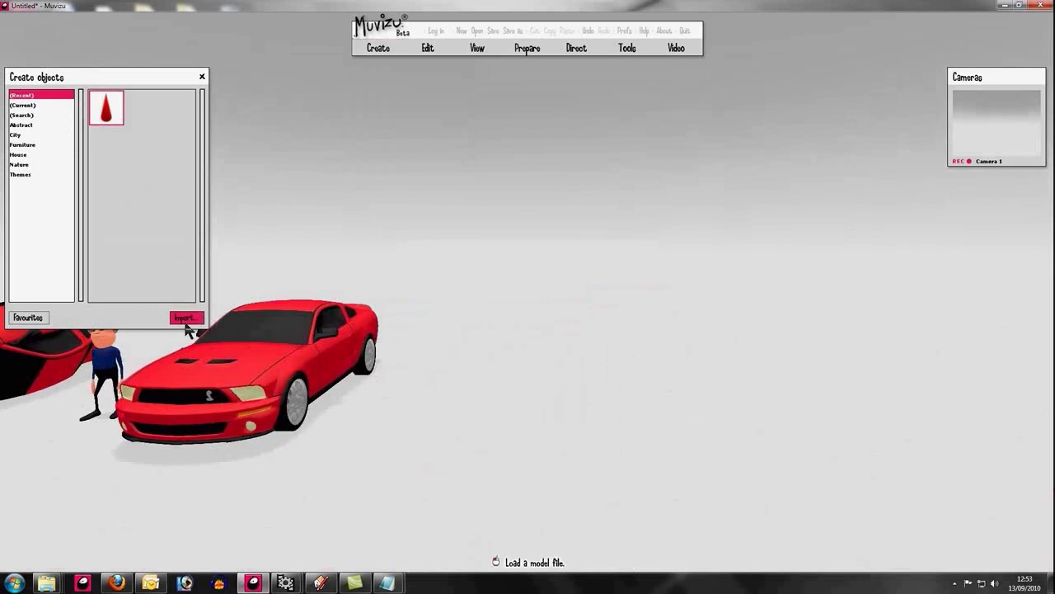
left_click(188, 317)
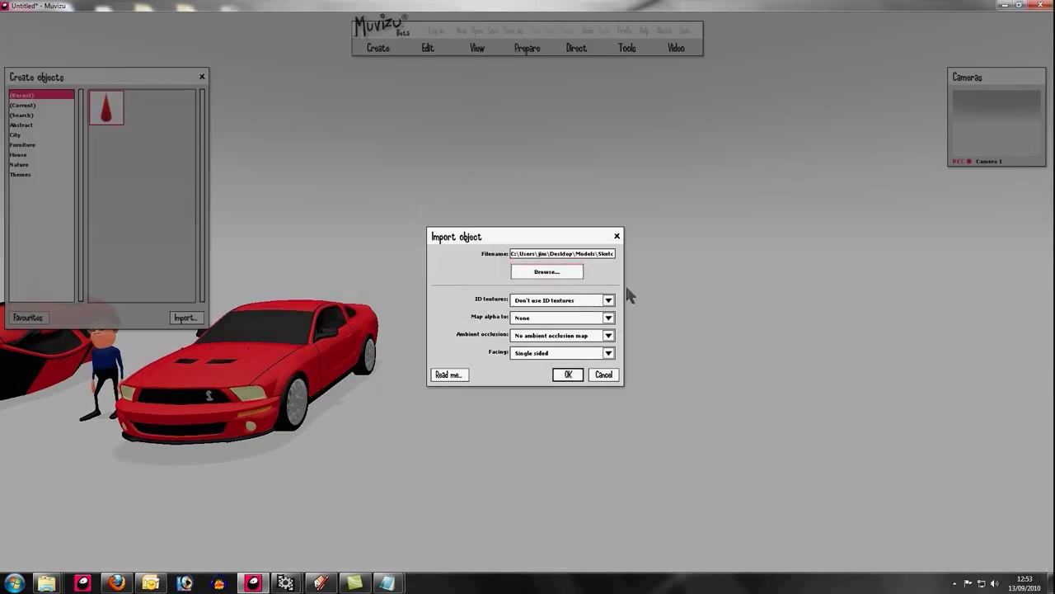
left_click(561, 300)
left_click(536, 323)
left_click(534, 317)
left_click(535, 352)
left_click(536, 353)
left_click(540, 374)
left_click(567, 376)
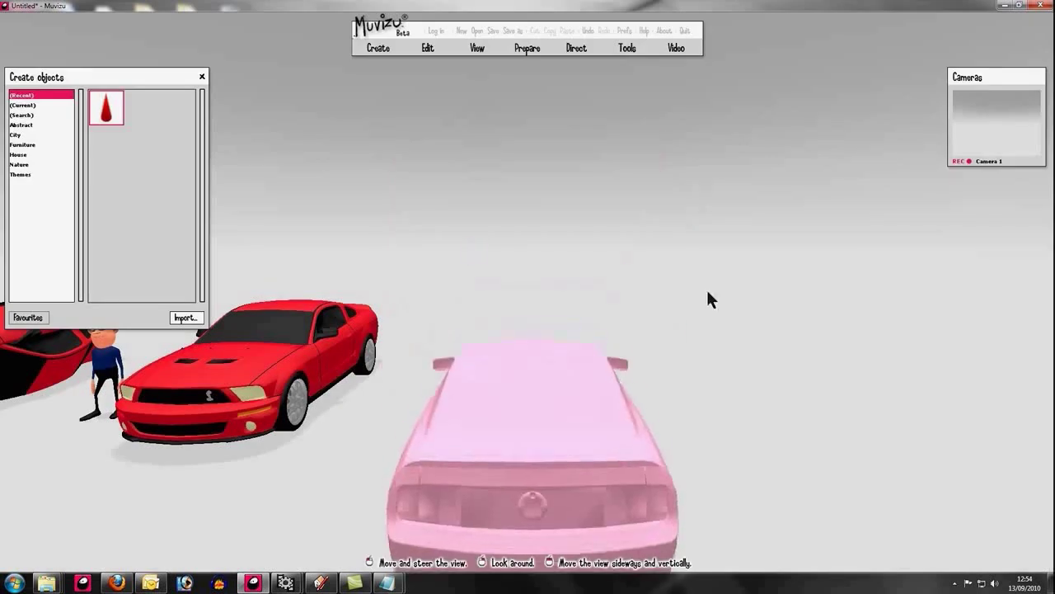
Step: Place mustang5 beside the upright Mustang, rotate it to face forward and open its properties
left_click_drag(537, 445, 538, 391)
right_click_drag(537, 390, 651, 391)
left_click(521, 326)
Step: Set mustang5's Colour 1 to red, Colour 10 to pale yellow, Colour 11 to dark grey and Colour 2 to light grey
left_click(613, 161)
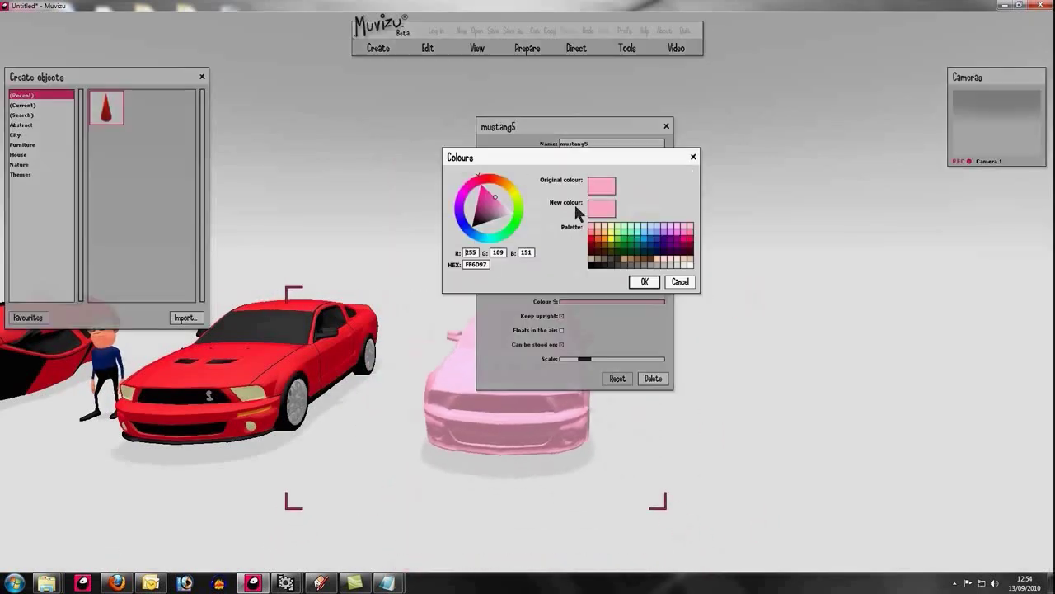
left_click(596, 239)
left_click(646, 282)
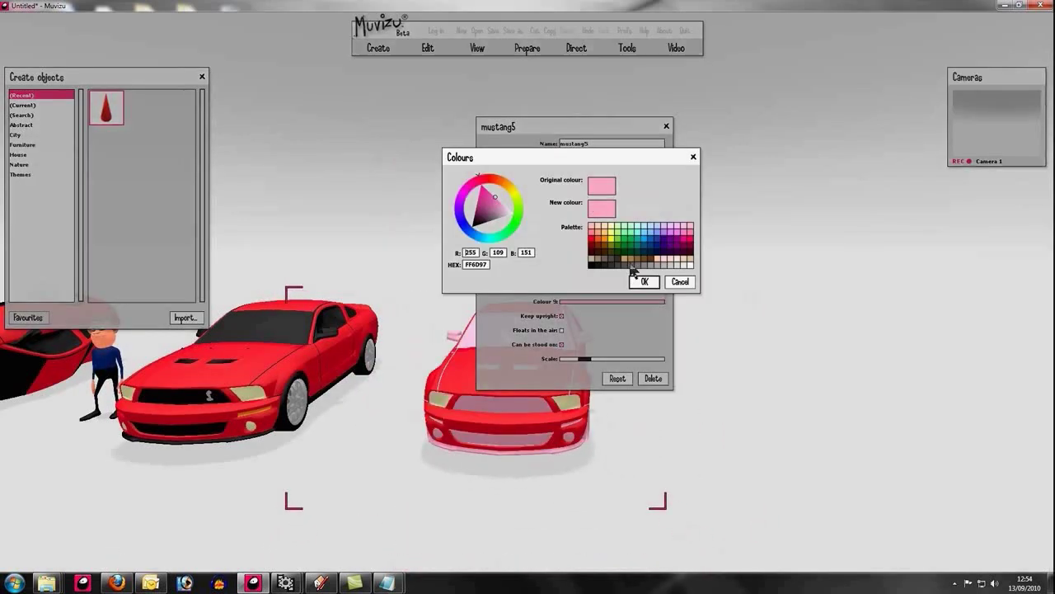
left_click(641, 281)
left_click(612, 207)
left_click(639, 280)
Step: Set mustang5's Colours 3 and 4 to black, Colour 5 to orange, Colour 6 to dark red and Colour 7 to light grey
left_click(585, 230)
left_click(592, 265)
left_click(641, 281)
left_click(598, 244)
left_click(605, 246)
left_click(645, 281)
left_click(621, 272)
left_click(645, 281)
left_click(602, 278)
left_click(645, 281)
Step: Set mustang5's Colour 8 to pale yellow and Colour 9 to dark red, and close its properties
left_click(594, 291)
left_click(611, 232)
left_click(644, 282)
left_click(608, 301)
left_click(592, 251)
left_click(638, 283)
left_click(666, 126)
Step: Create a Cone and rest it on mustang5's bonnet to test the collision shape
left_click_drag(668, 132, 495, 132)
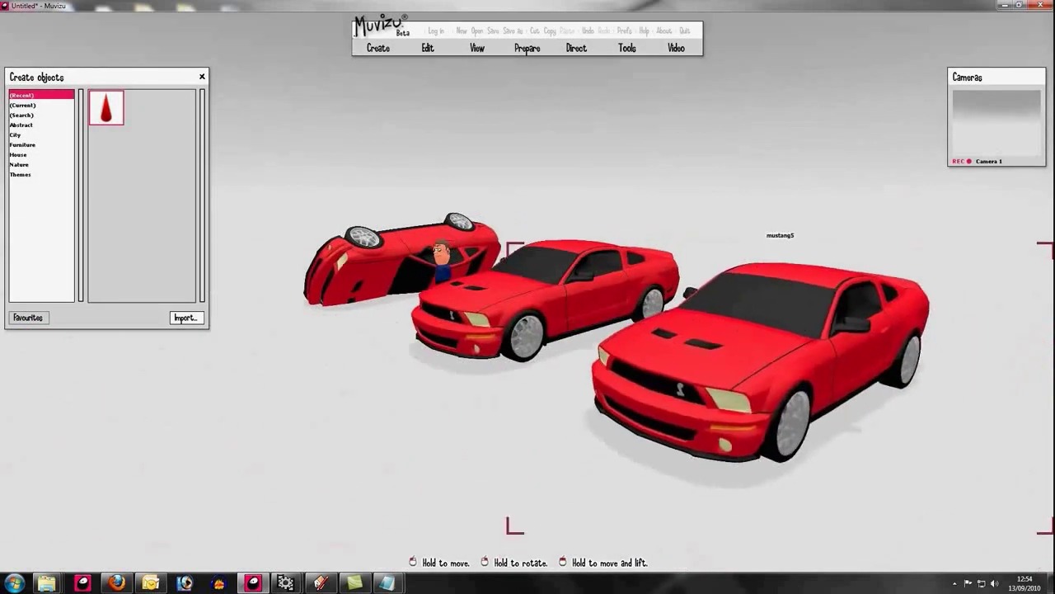
left_click(111, 113)
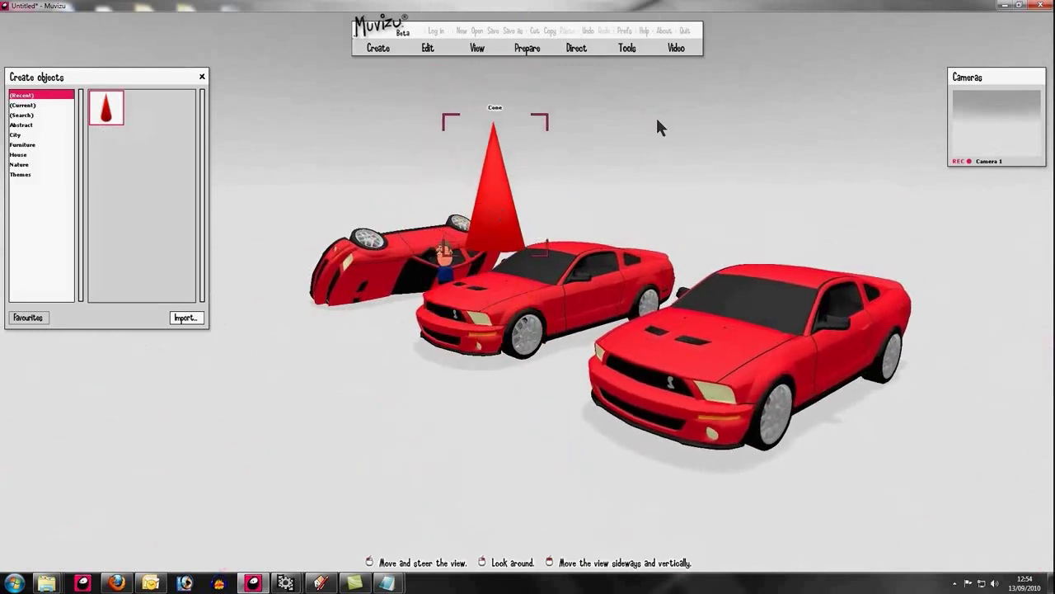
left_click_drag(659, 120, 804, 165)
left_click_drag(615, 189, 595, 173)
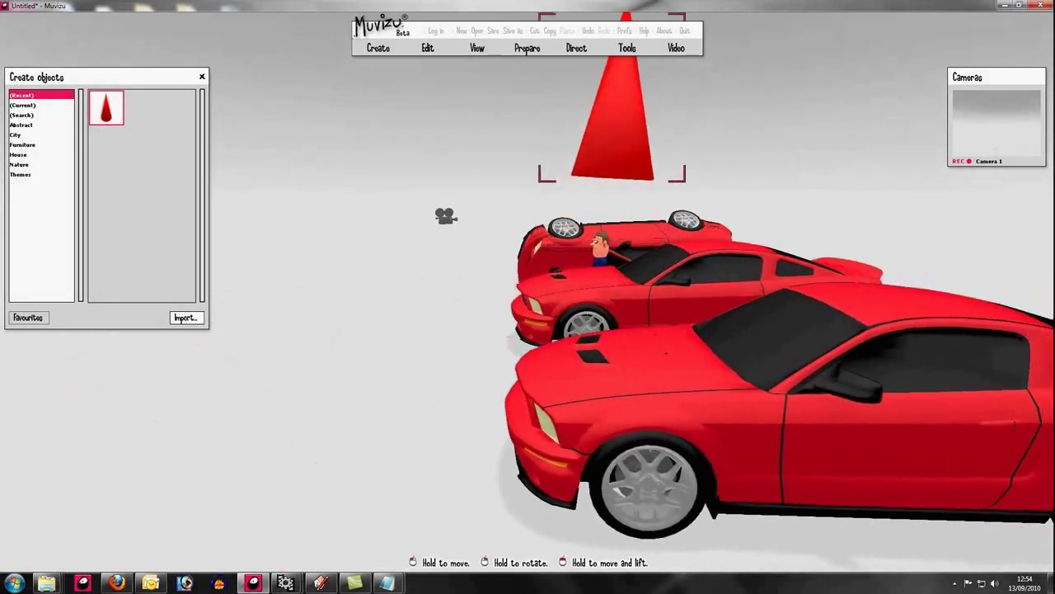
left_click_drag(621, 132, 652, 351)
left_click_drag(651, 263, 673, 399)
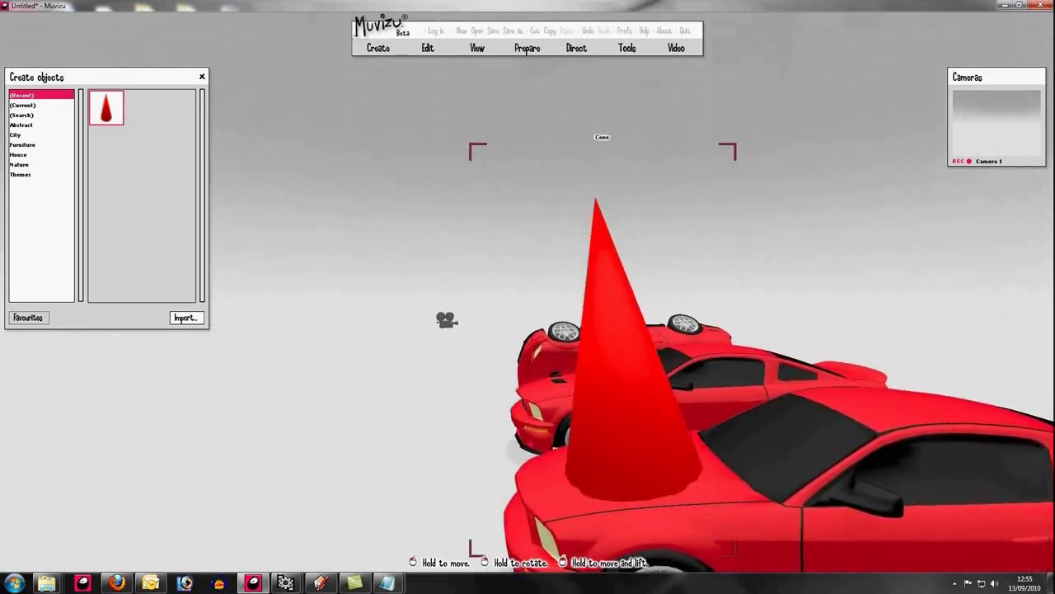
Step: Move the cone along mustang5 to its rear window and boot to test the collision there
key("Right")
left_click_drag(374, 384, 804, 306)
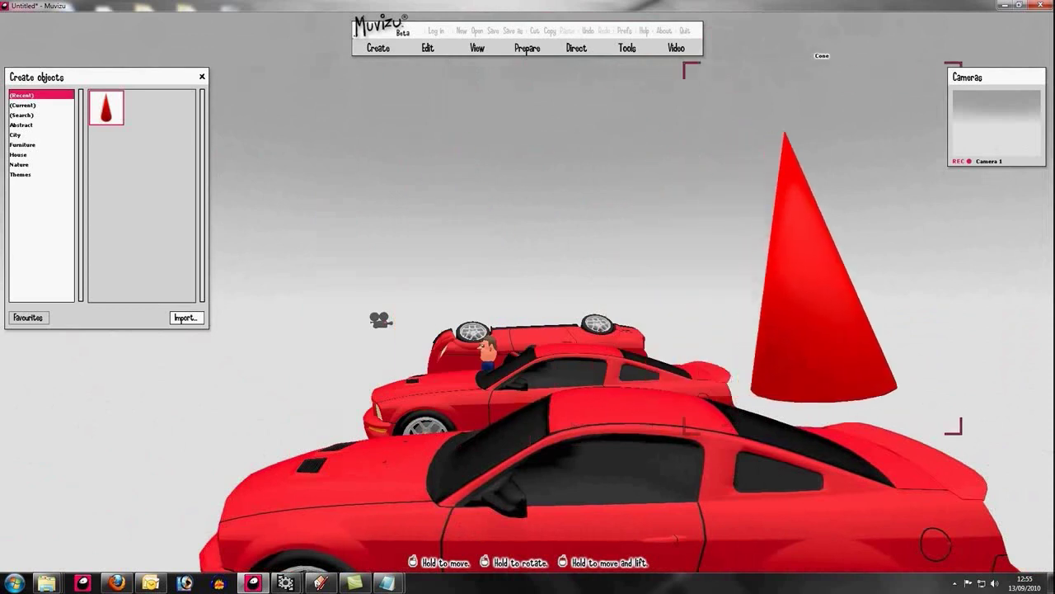
key("Right")
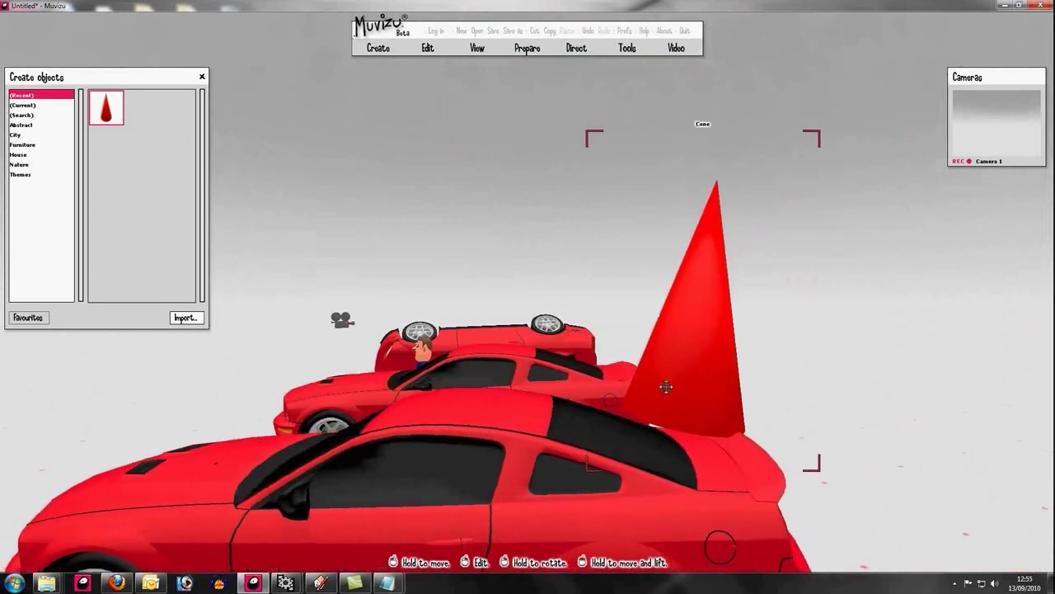
left_click_drag(667, 387, 664, 398)
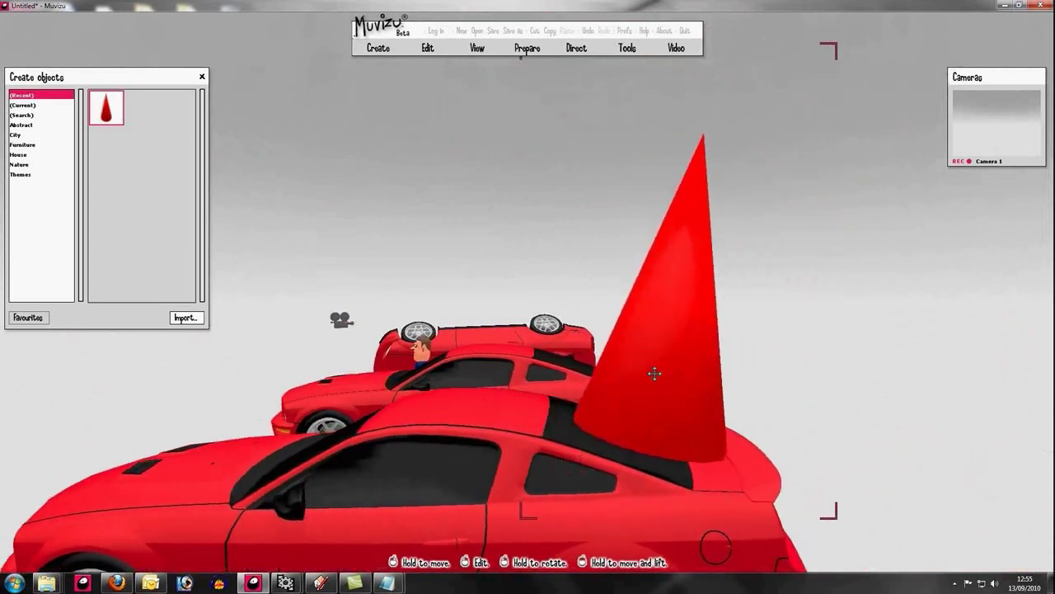
key("Left")
key("Down")
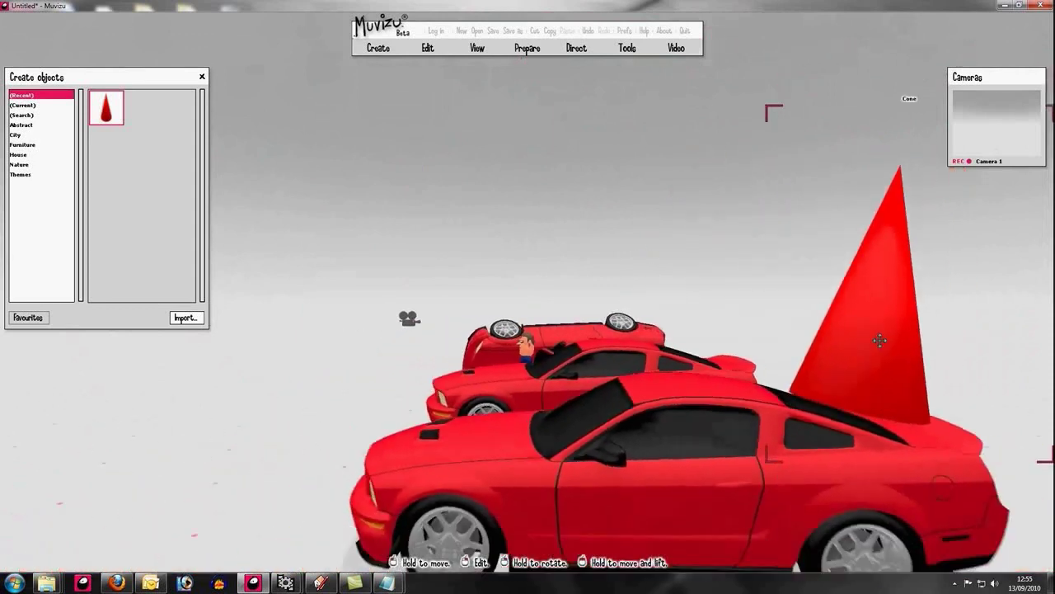
Step: Move the cone off mustang5's rear and onto the ground in front of the car's nose
left_click_drag(869, 346, 664, 292)
left_click_drag(688, 329, 399, 330)
key("Up")
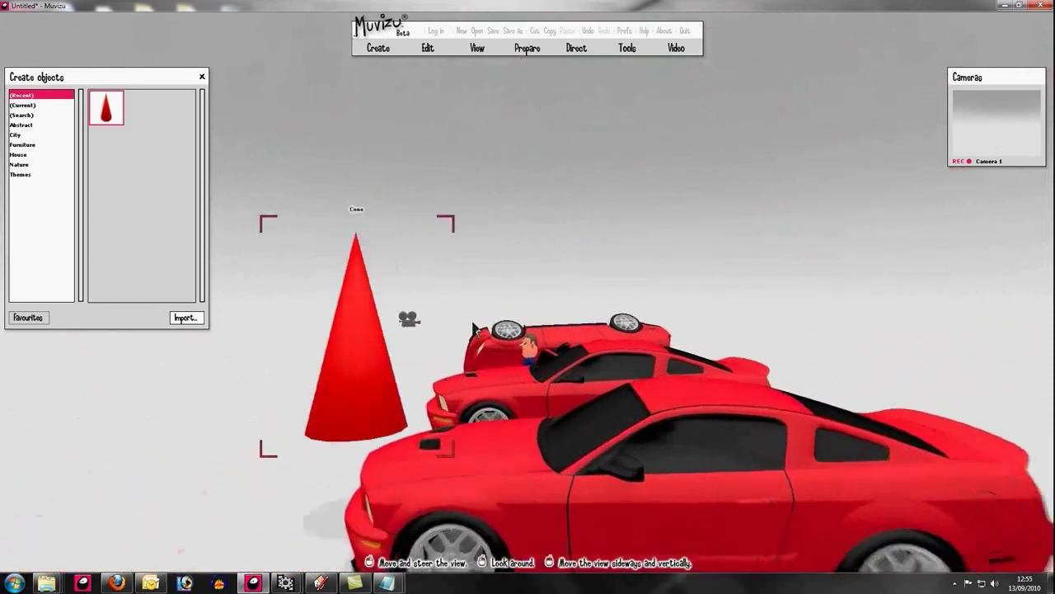
right_click_drag(486, 207, 486, 259)
key("Left")
left_click_drag(350, 321, 433, 307)
Step: Test the cone against the front ends of the cars and remove it from the scene
scroll(466, 282, "up", 4)
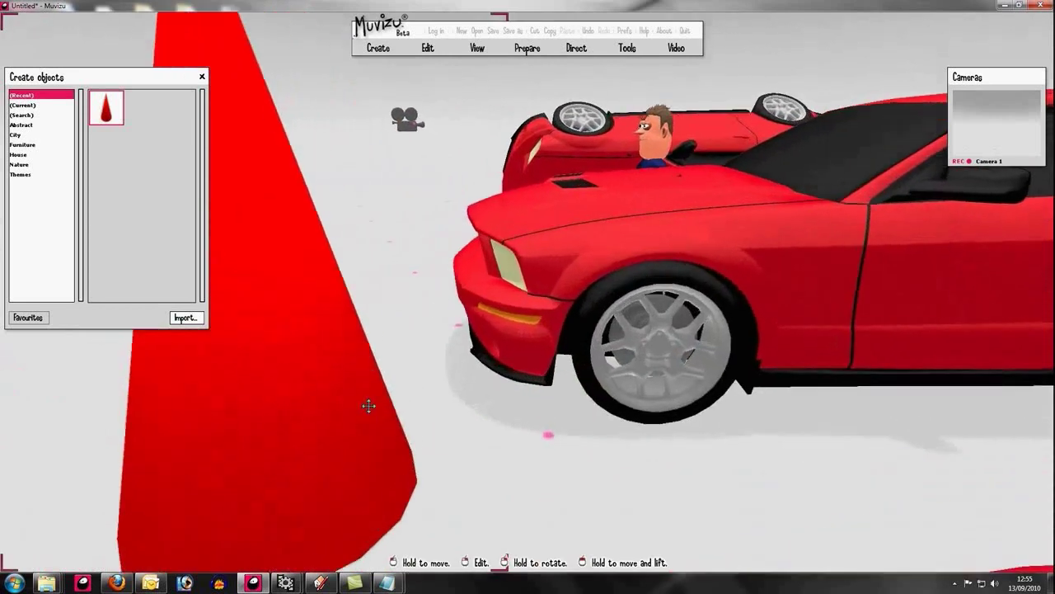
left_click_drag(369, 405, 366, 343)
mouse_move(366, 342)
right_mouse_down()
mouse_move(390, 322)
mouse_move(356, 328)
mouse_move(381, 337)
right_mouse_up()
scroll(392, 303, "down", 5)
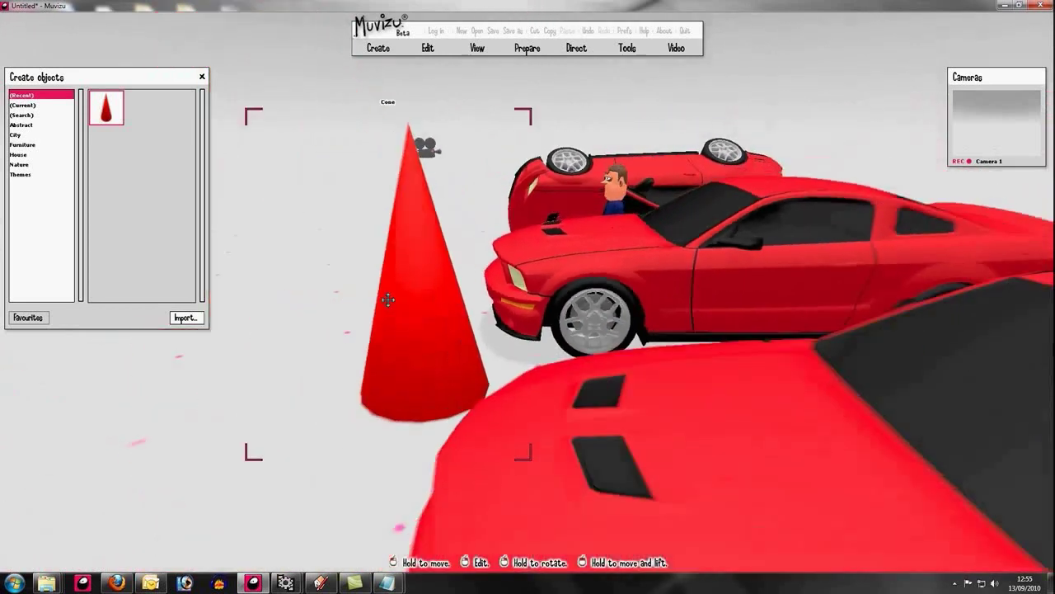
key("Left")
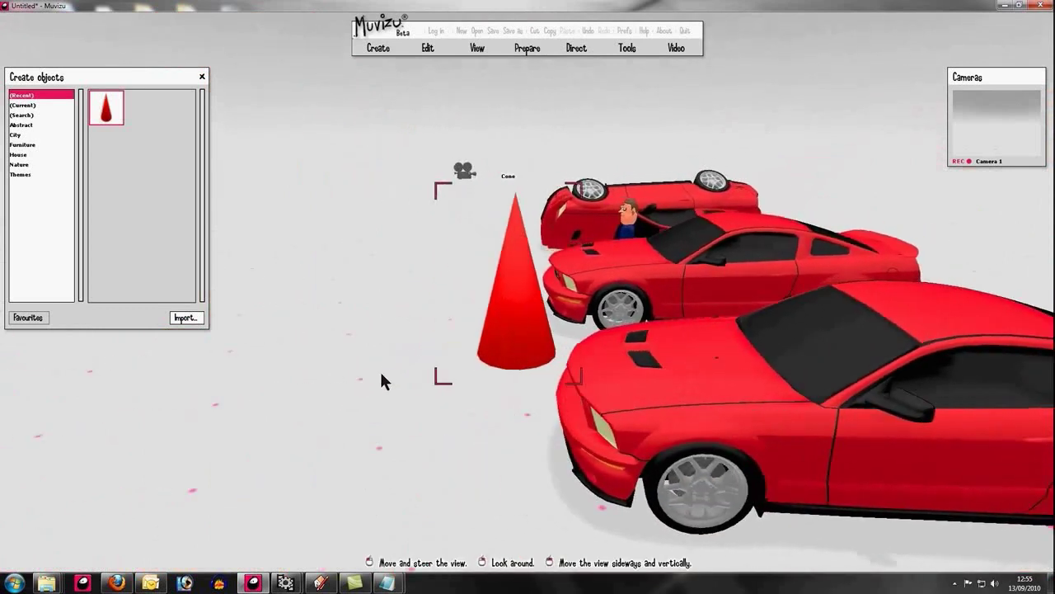
right_click_drag(381, 375, 371, 375)
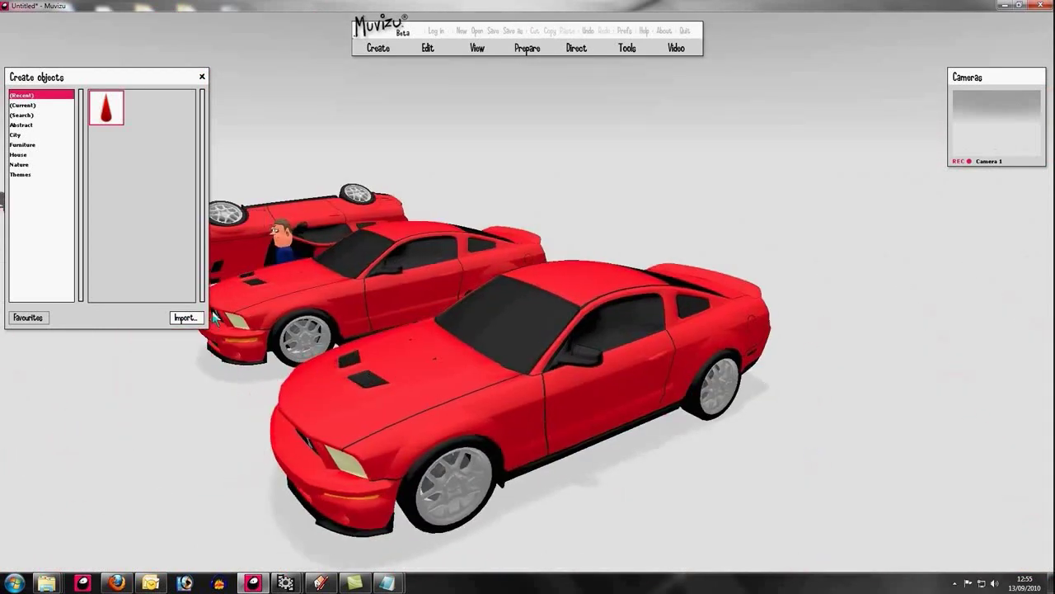
key("Left")
Step: Turn off Keep upright for mustang4 and flip the car onto its roof
right_click(468, 263)
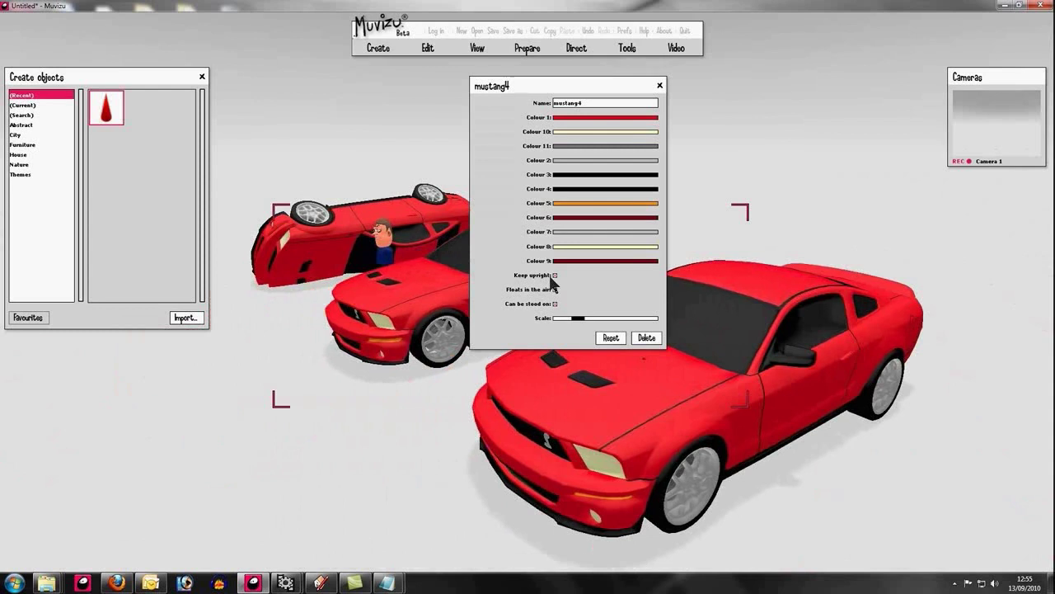
left_click_drag(606, 76, 923, 83)
middle_click_drag(505, 287, 502, 127)
right_click_drag(501, 126, 515, 243)
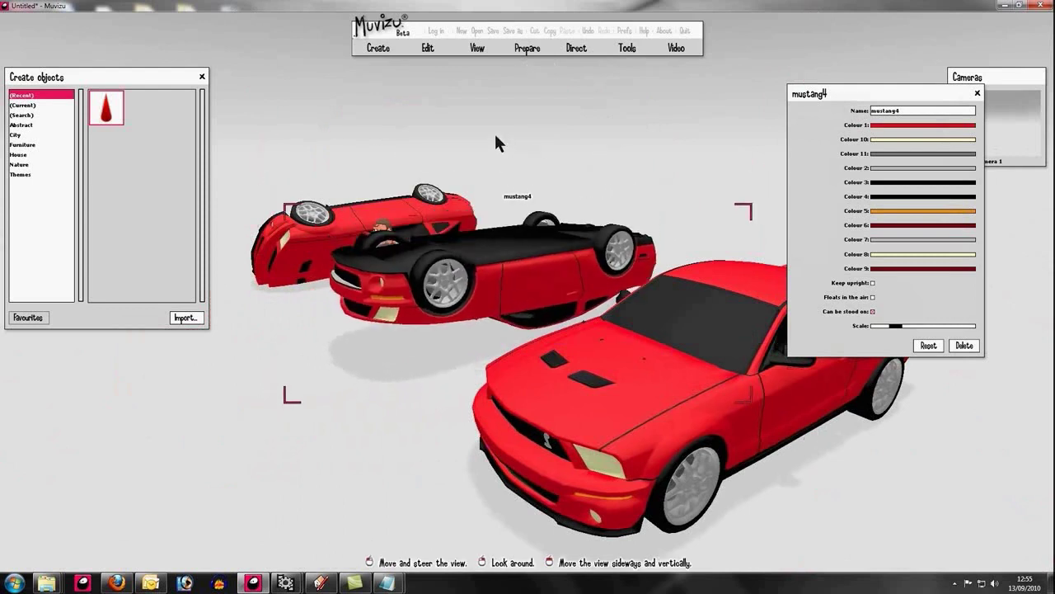
Step: Turn off Keep upright for mustang5, flip the car onto its roof and close both cars' properties
key("Right")
left_click(559, 353)
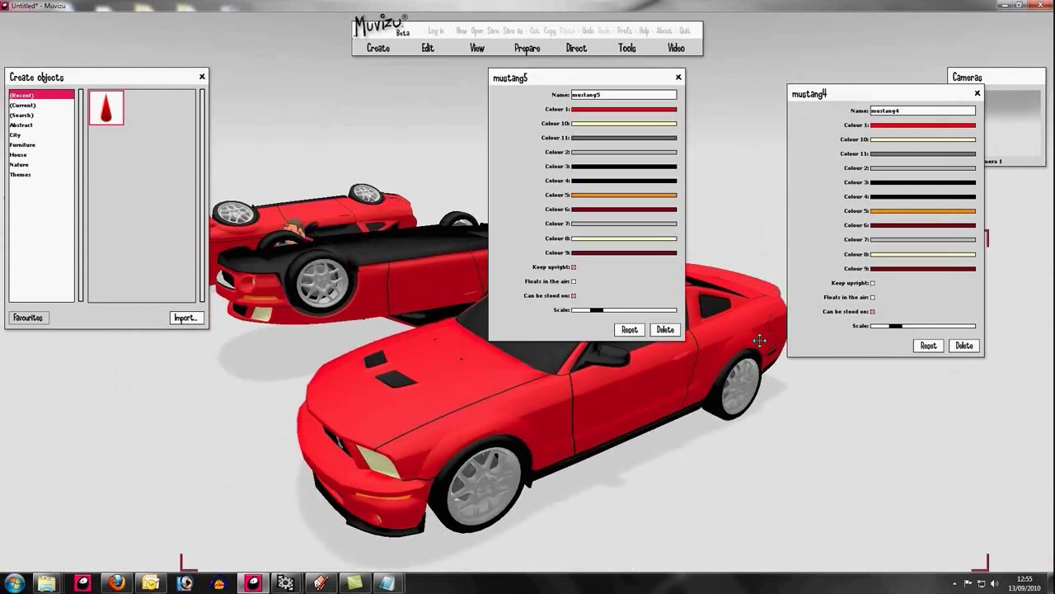
left_click(679, 79)
right_click_drag(540, 371, 577, 330)
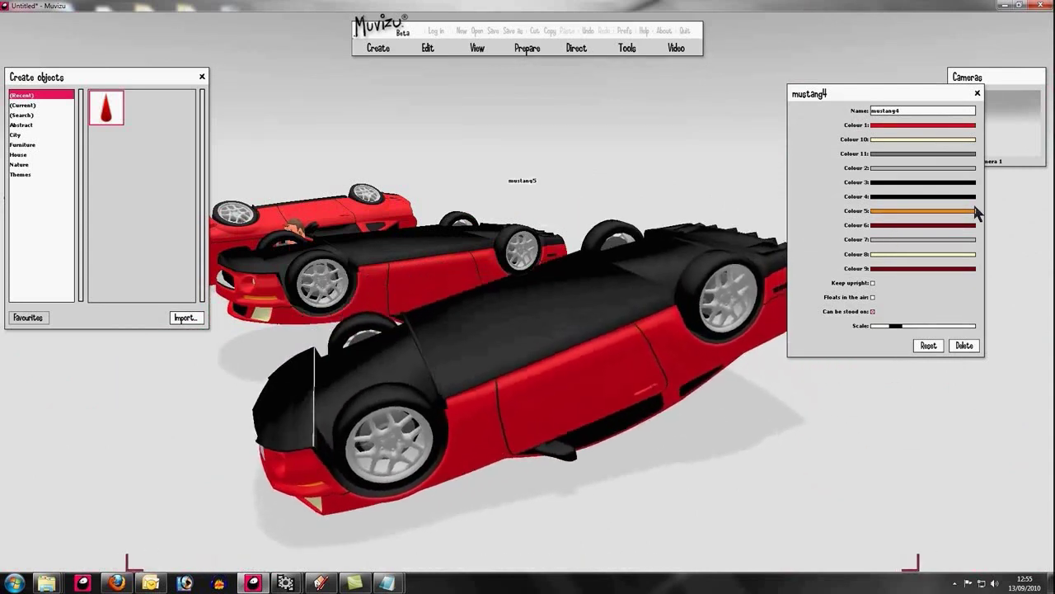
left_click(977, 94)
scroll(826, 123, "down", 5)
mouse_move(809, 151)
right_mouse_down()
mouse_move(566, 164)
mouse_move(809, 152)
right_mouse_up()
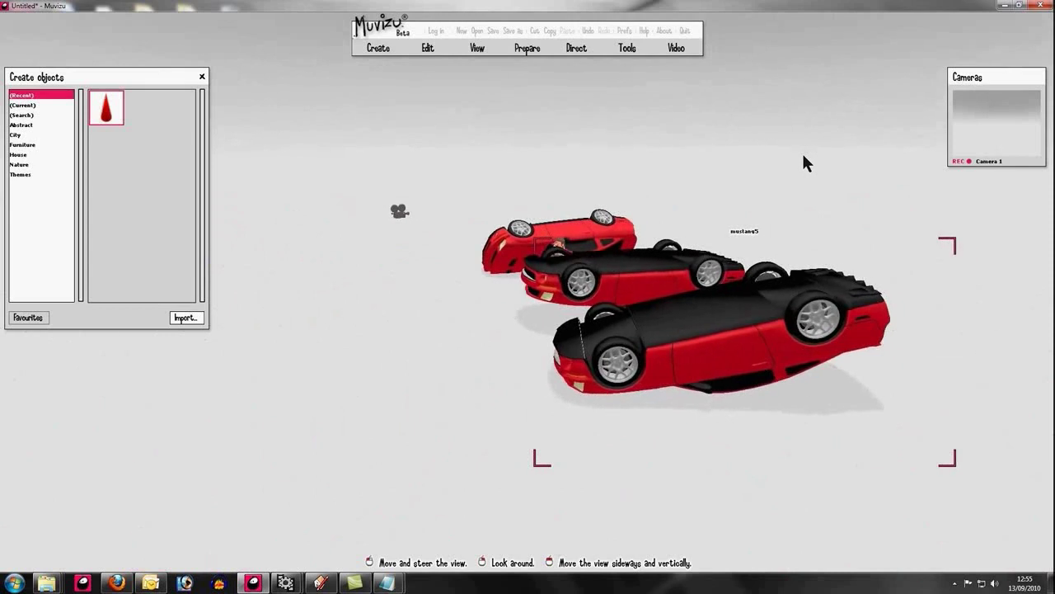